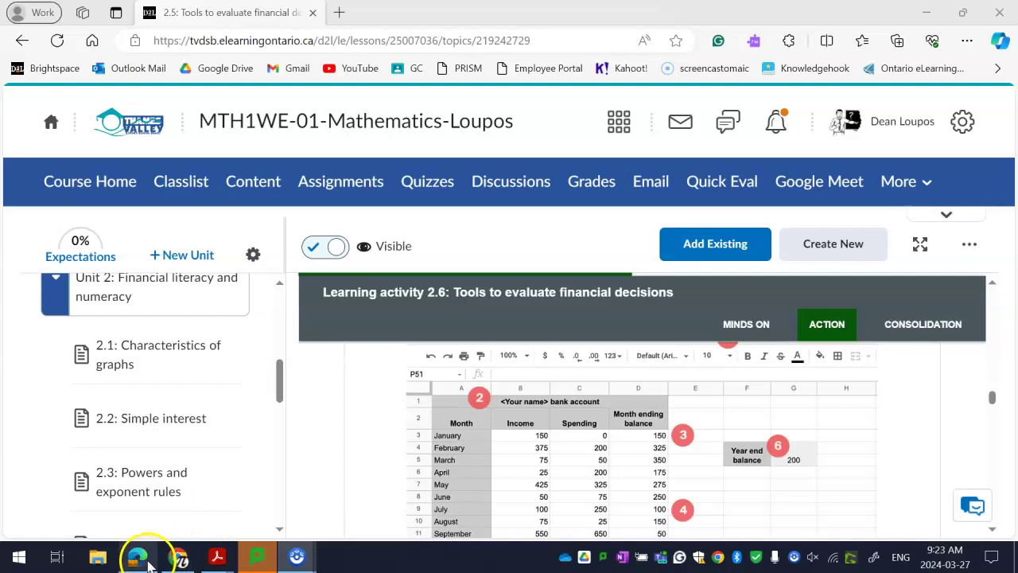
# Switch to Google Drive in Chrome and create a new blank Google Sheets spreadsheet.
pyautogui.click(178, 556)
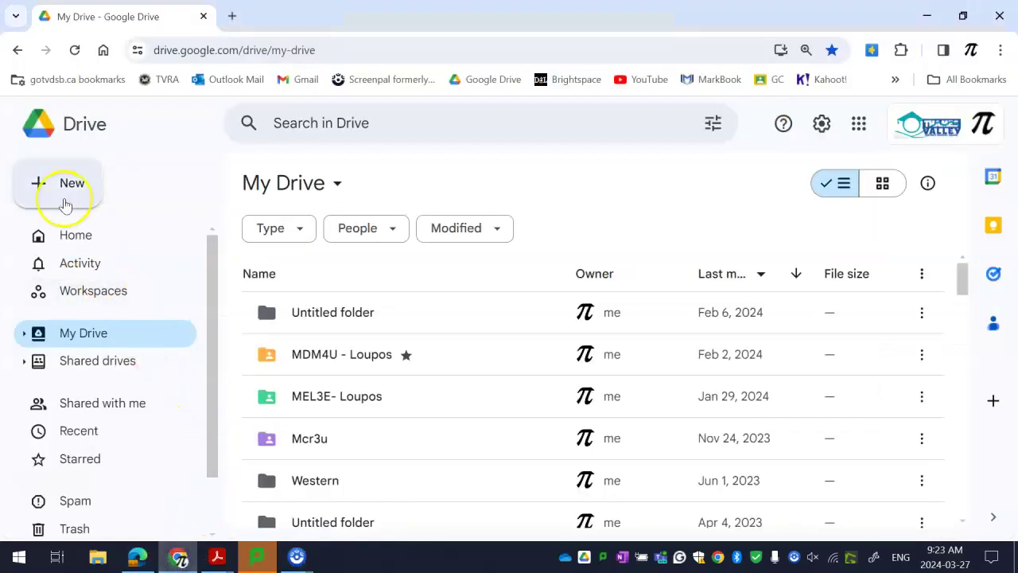
pyautogui.click(60, 174)
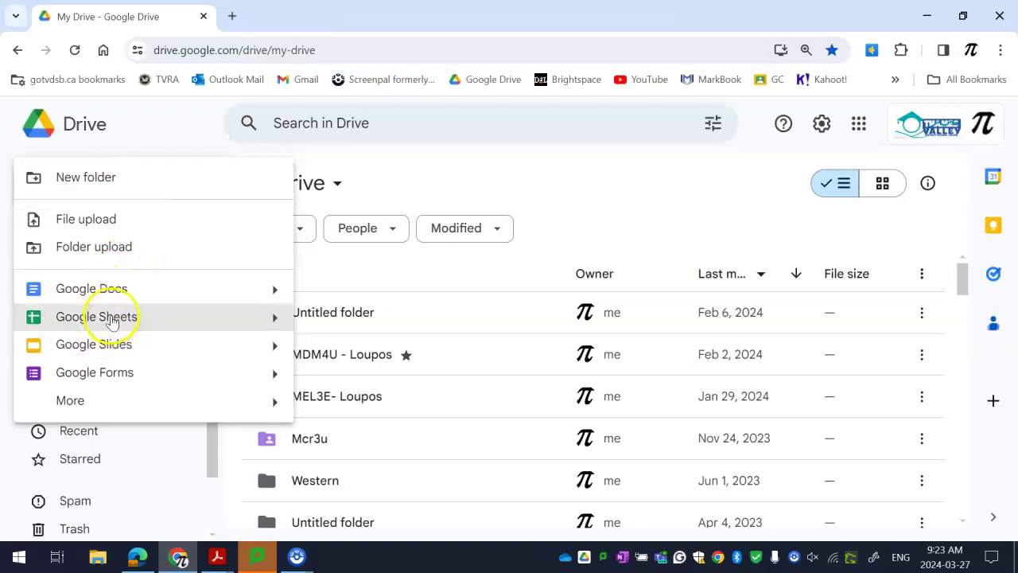
pyautogui.click(257, 317)
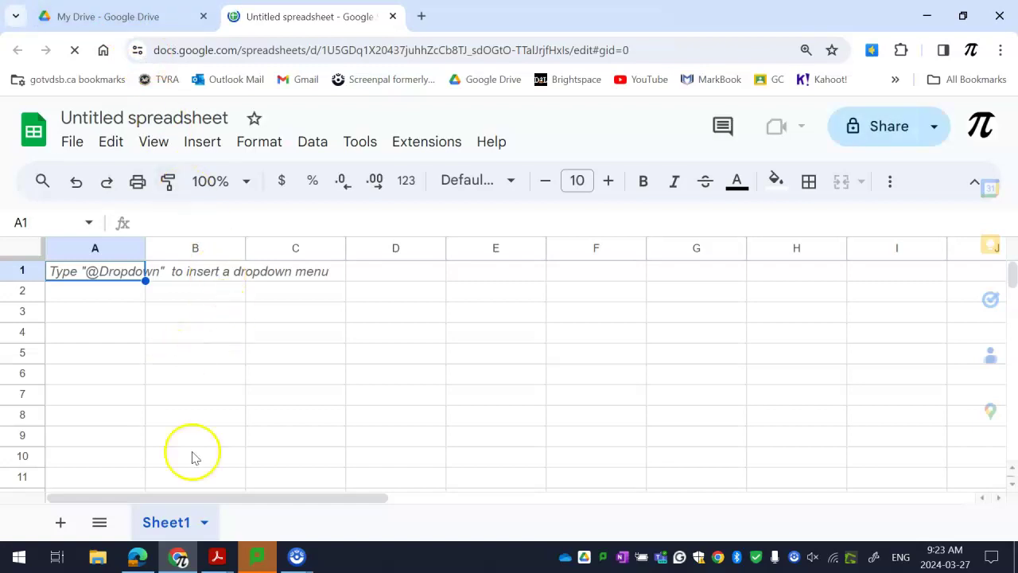
# Look across the blank sheet's columns through Z and inspect how cells B2, C2 and B5 are referenced.
pyautogui.moveTo(270, 561)
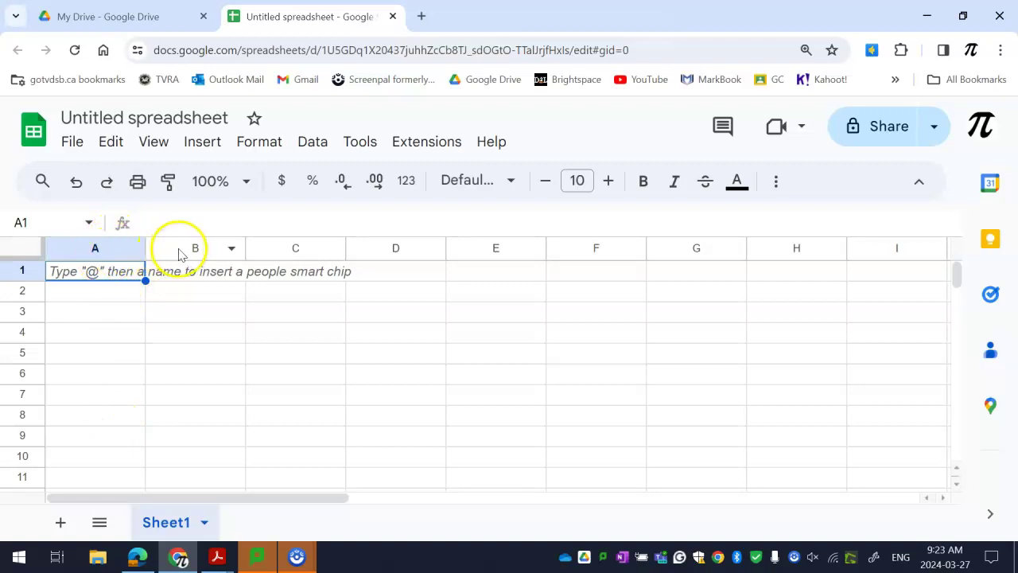
pyautogui.moveTo(284, 503); pyautogui.dragTo(875, 466)
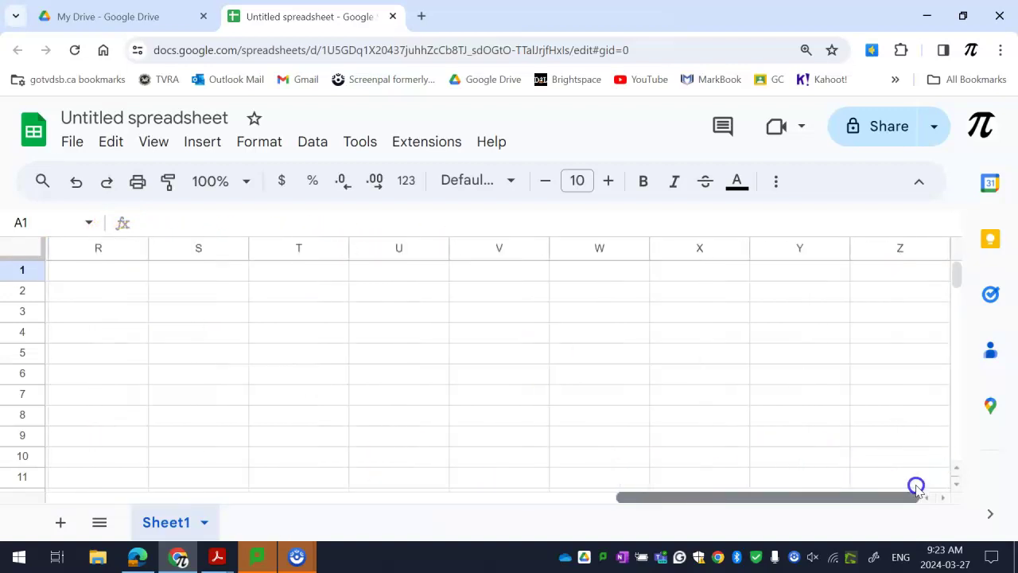
pyautogui.moveTo(909, 495); pyautogui.dragTo(154, 514)
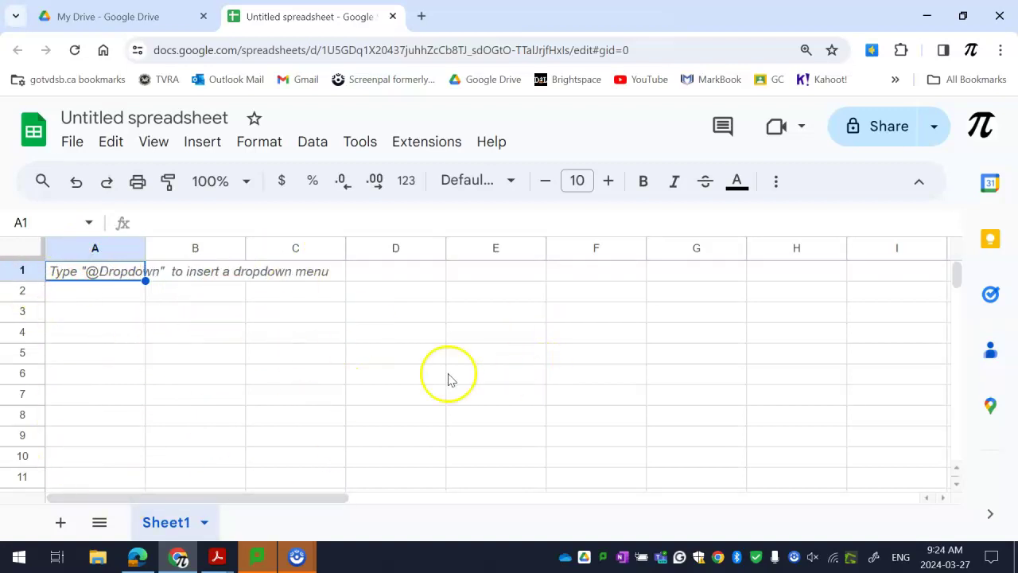
pyautogui.click(166, 293)
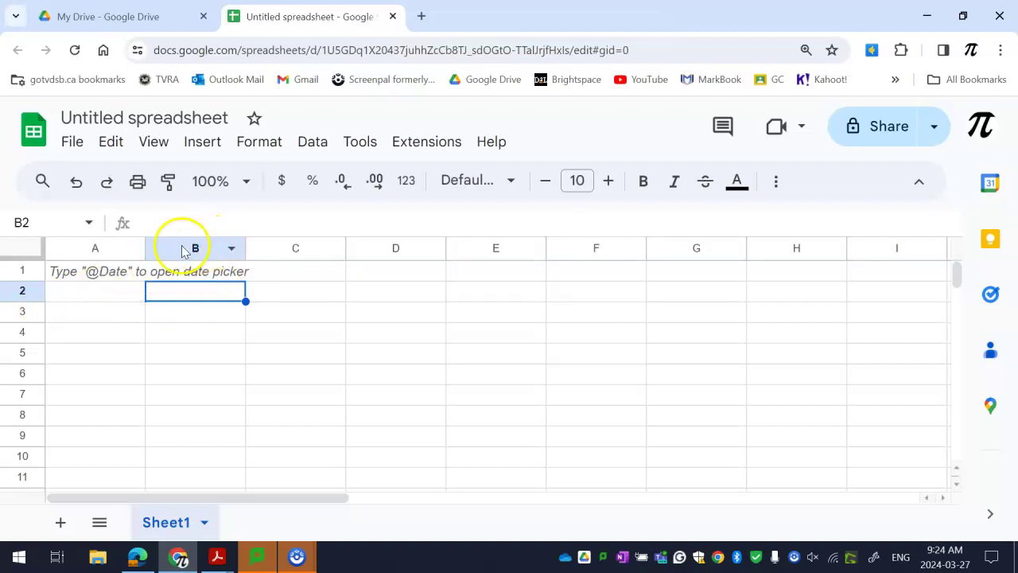
pyautogui.click(199, 290)
pyautogui.click(296, 291)
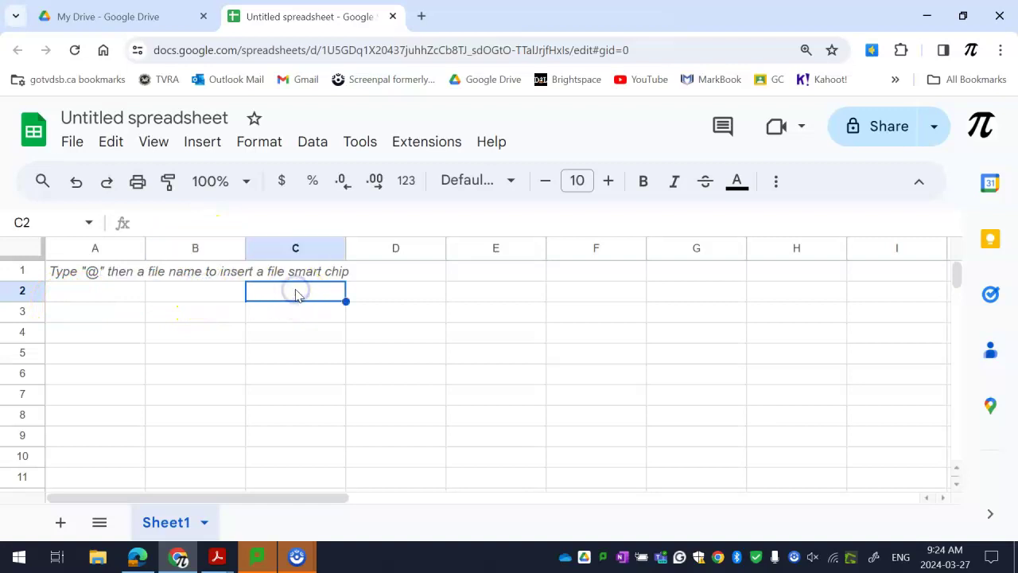
pyautogui.click(194, 366)
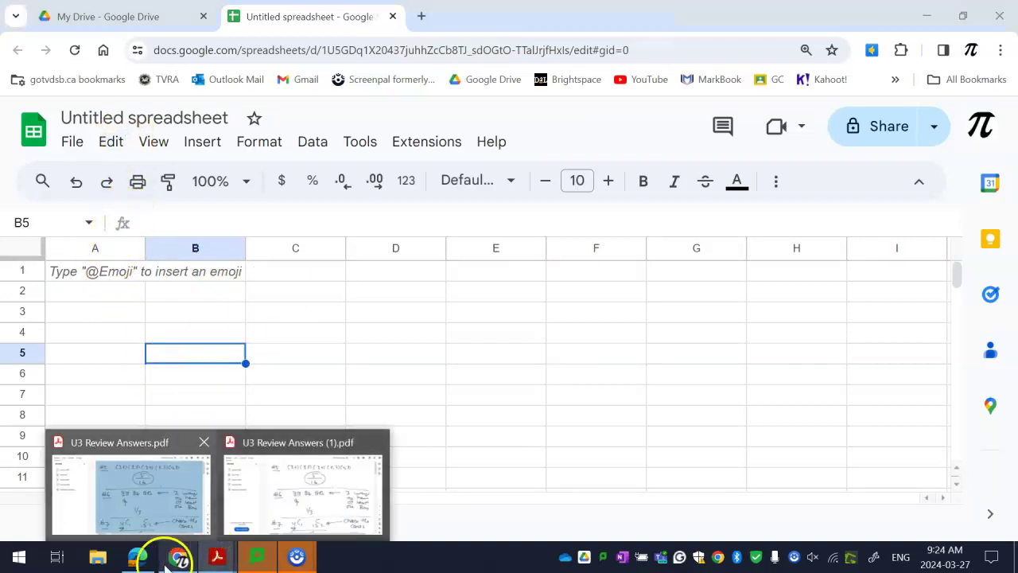
# Switch to the lesson page in Edge and examine the example bank account spreadsheet and its setup instructions.
pyautogui.click(138, 559)
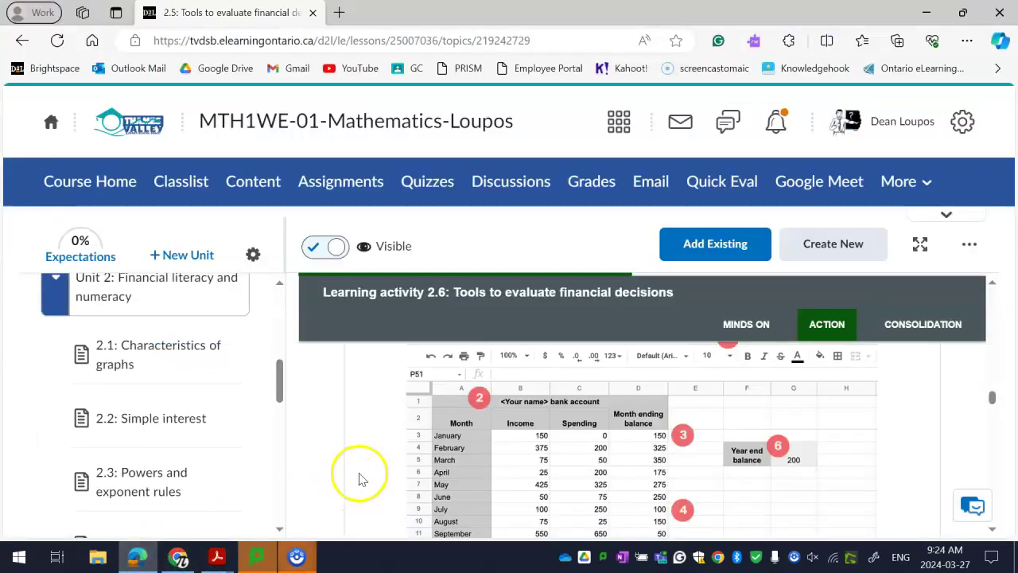
pyautogui.scroll(-1, 406, 446)
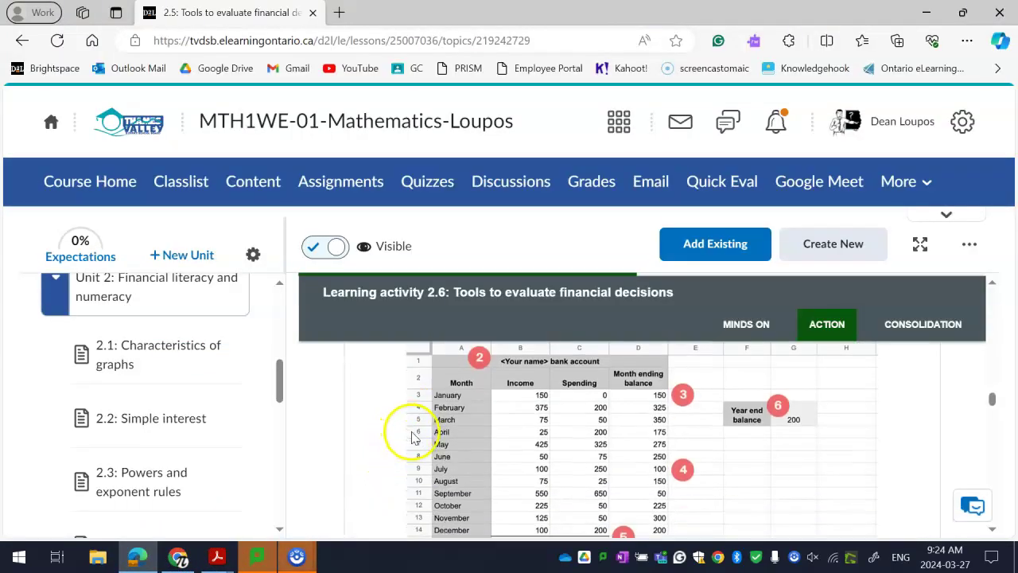
pyautogui.scroll(1, 473, 406)
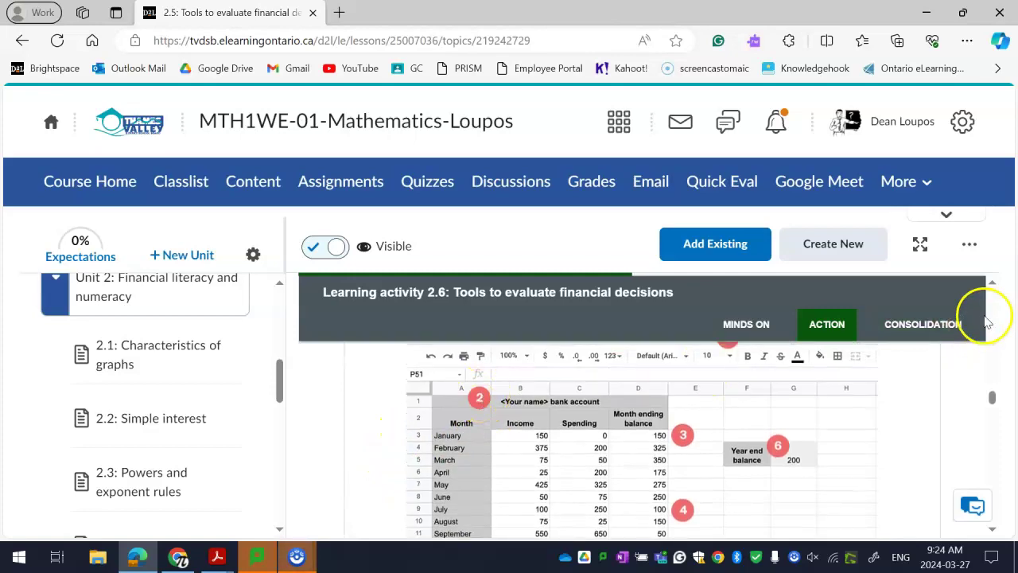
pyautogui.click(920, 244)
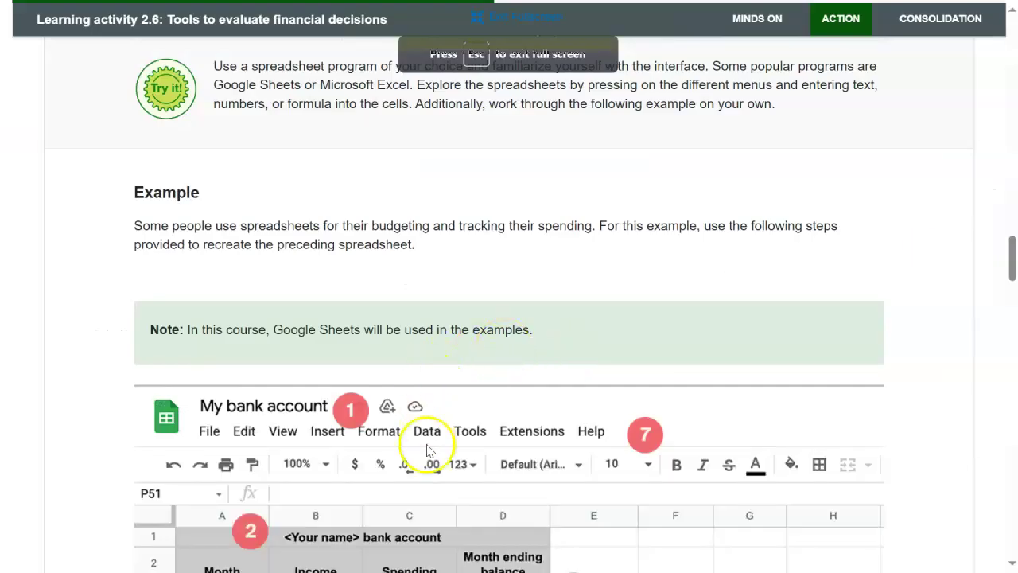
pyautogui.scroll(-3, 403, 459)
pyautogui.scroll(-2, 291, 409)
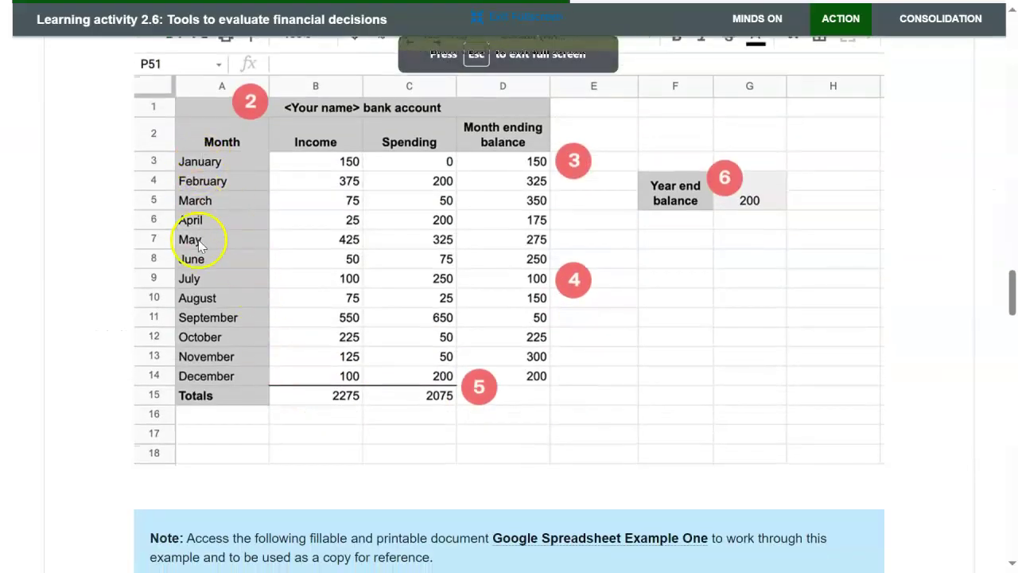
pyautogui.scroll(-3, 325, 352)
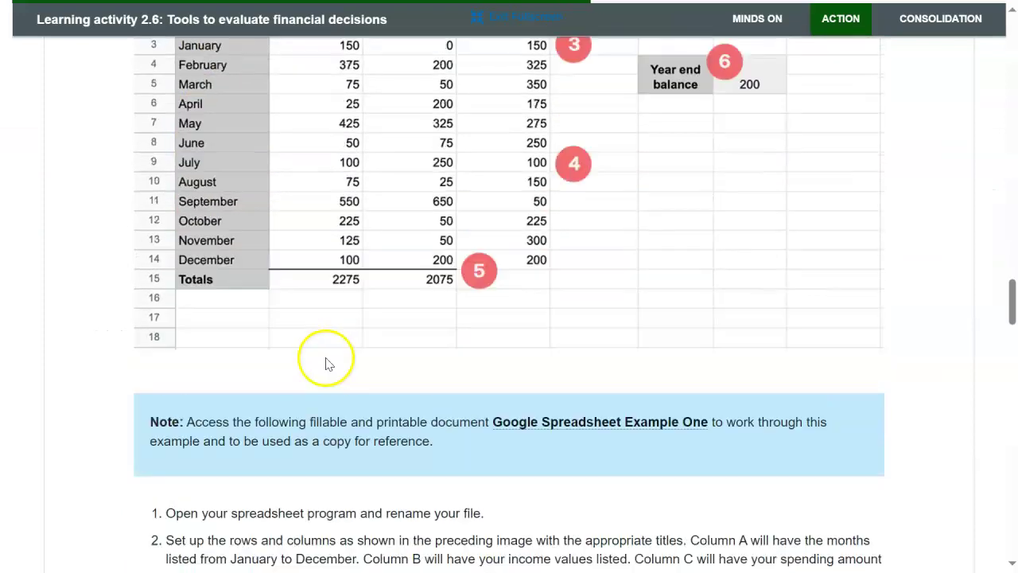
pyautogui.scroll(4, 328, 364)
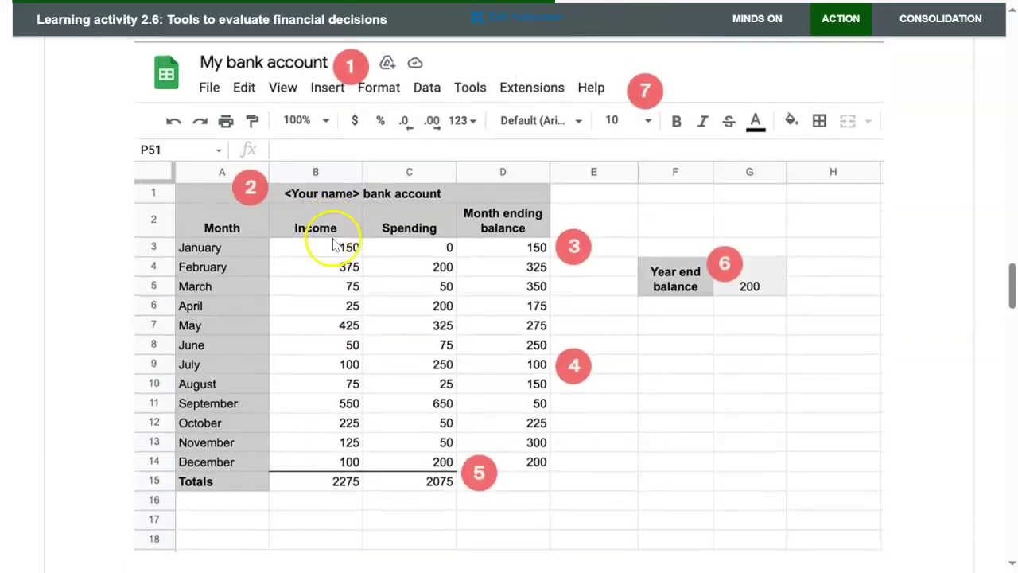
pyautogui.scroll(-2, 348, 252)
pyautogui.scroll(1, 398, 223)
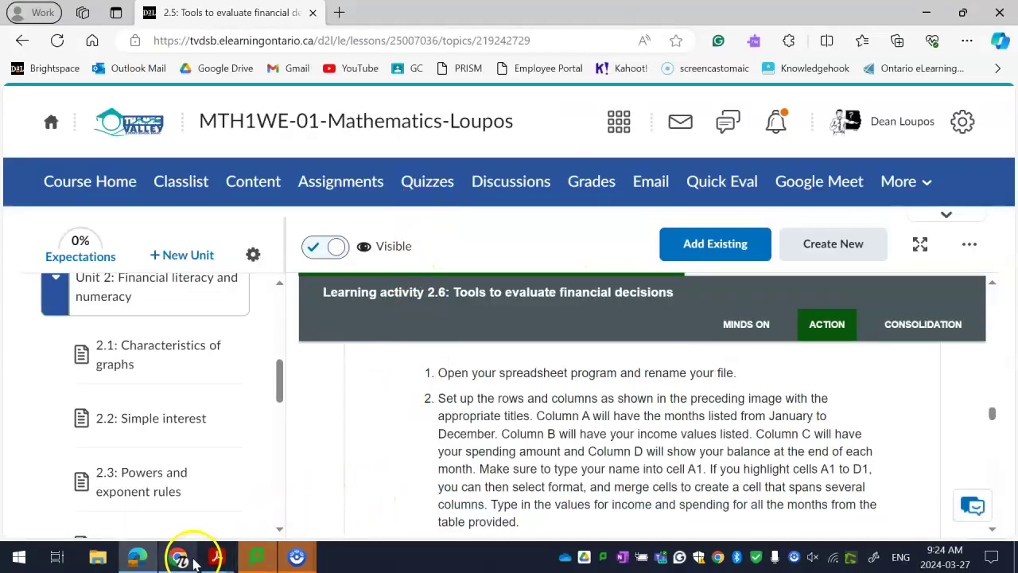
# Compare the blank spreadsheet with the lesson's example table, checking its column headings and month rows.
pyautogui.moveTo(181, 562)
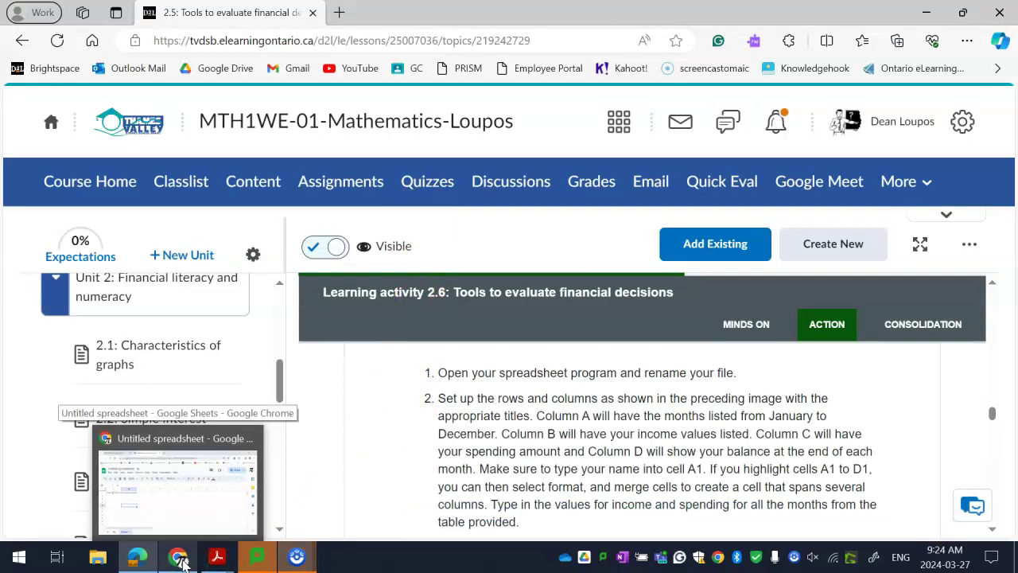
pyautogui.click(181, 560)
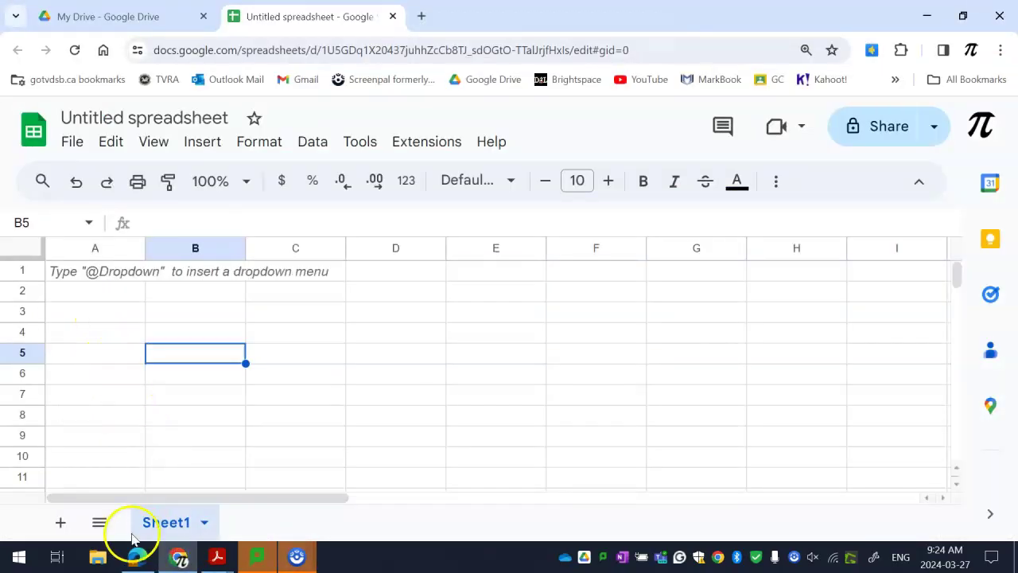
pyautogui.click(136, 557)
pyautogui.scroll(1, 421, 436)
pyautogui.scroll(5, 421, 437)
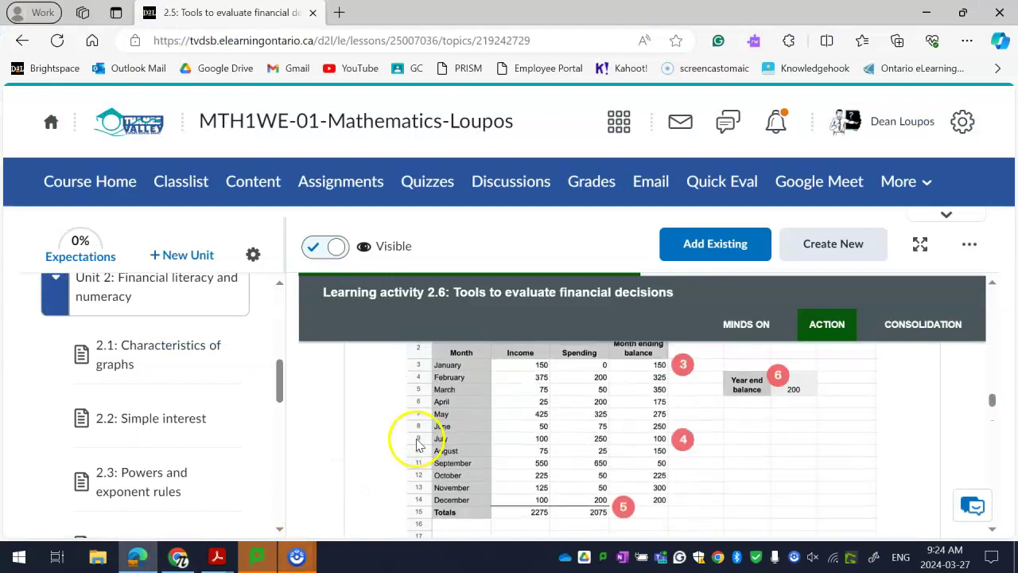
pyautogui.scroll(1, 419, 444)
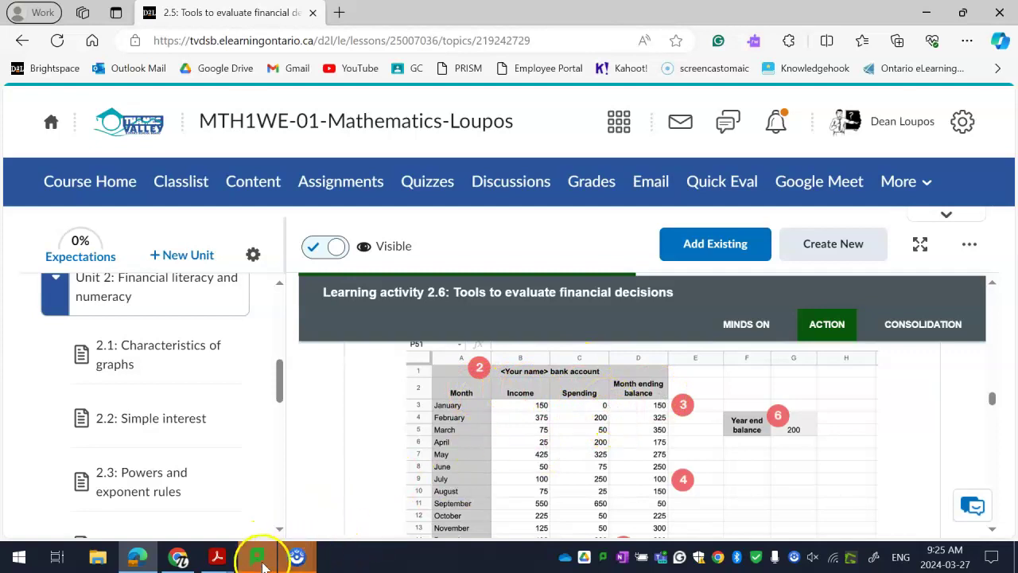
pyautogui.click(178, 556)
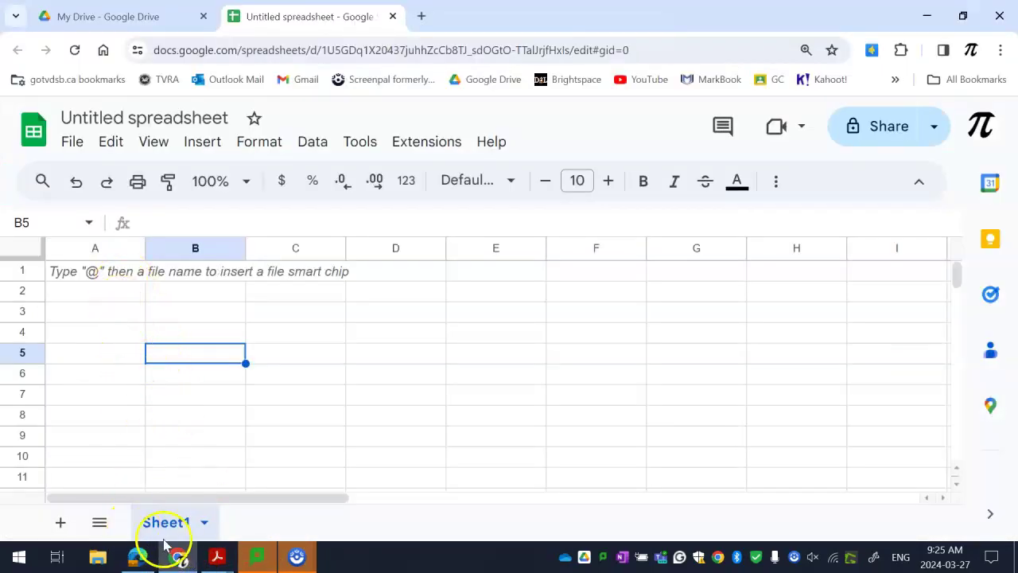
pyautogui.click(142, 559)
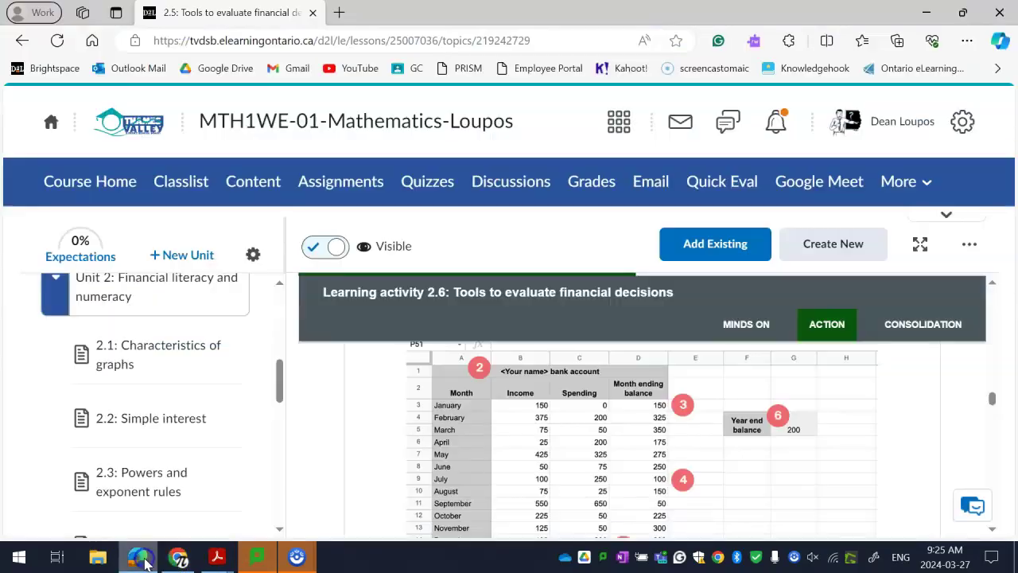
pyautogui.click(165, 559)
pyautogui.moveTo(182, 561)
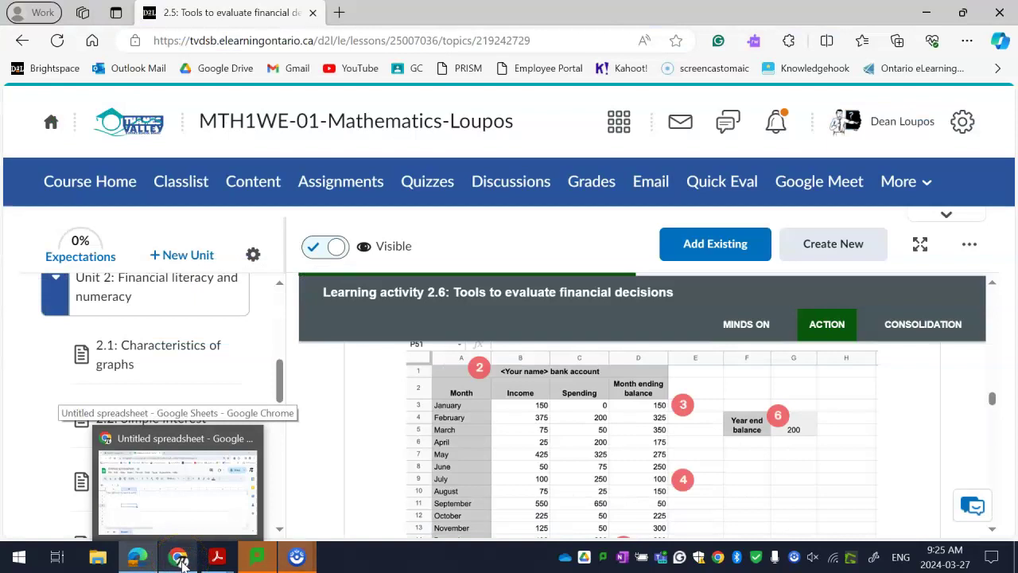
# In the blank spreadsheet in Chrome, enter the headings Month, income, Spending and Monthly Ending Balance in cells A2 to D2.
pyautogui.click(181, 561)
pyautogui.click(89, 291)
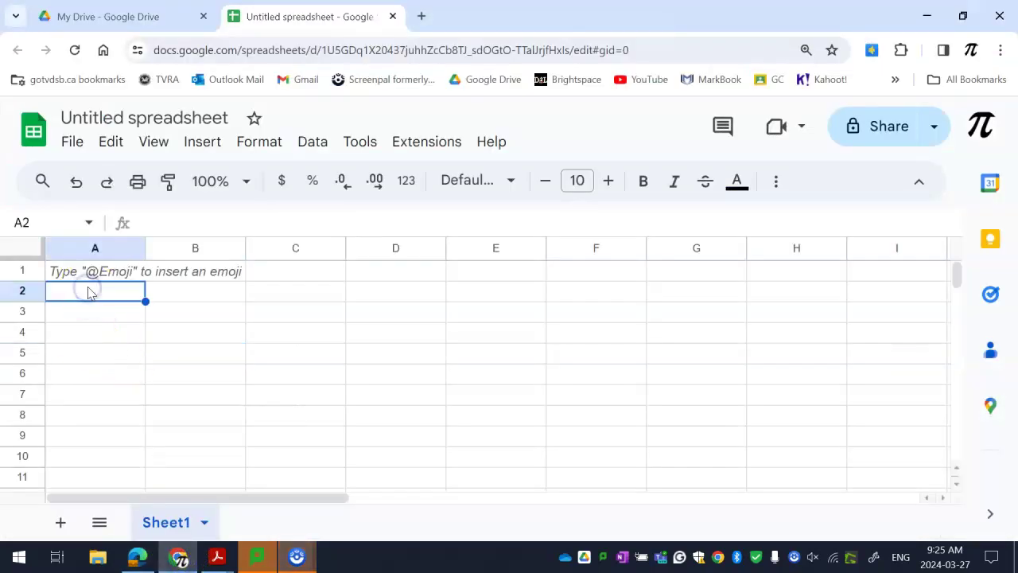
pyautogui.write('Month')
pyautogui.press('Tab')
pyautogui.write('income')
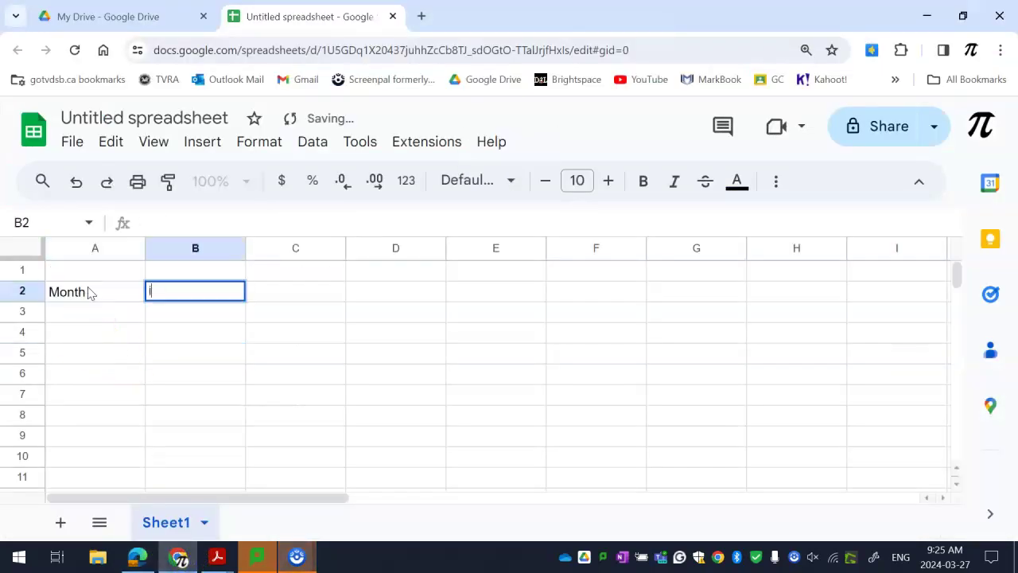
pyautogui.press('Tab')
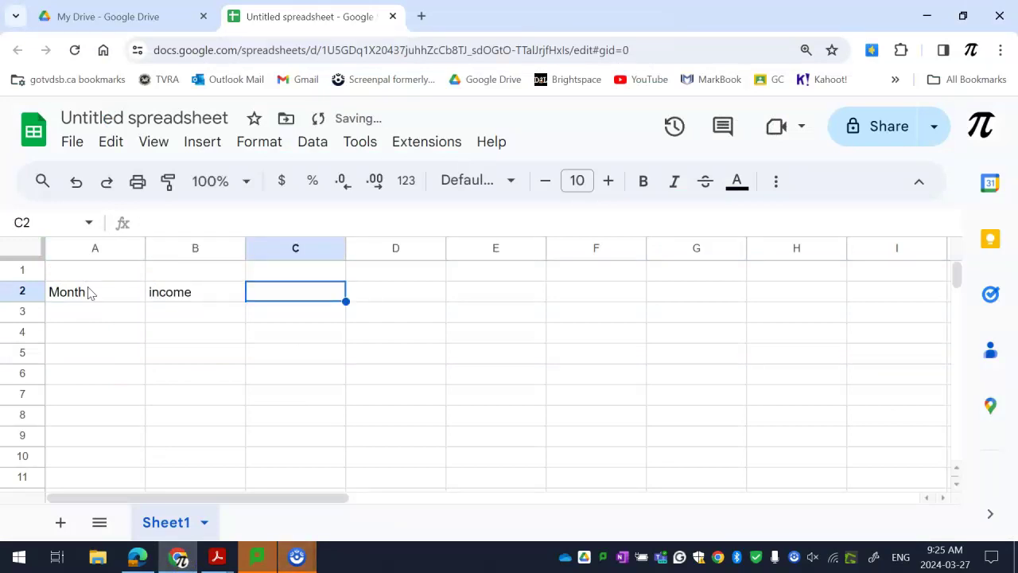
pyautogui.write('Spending')
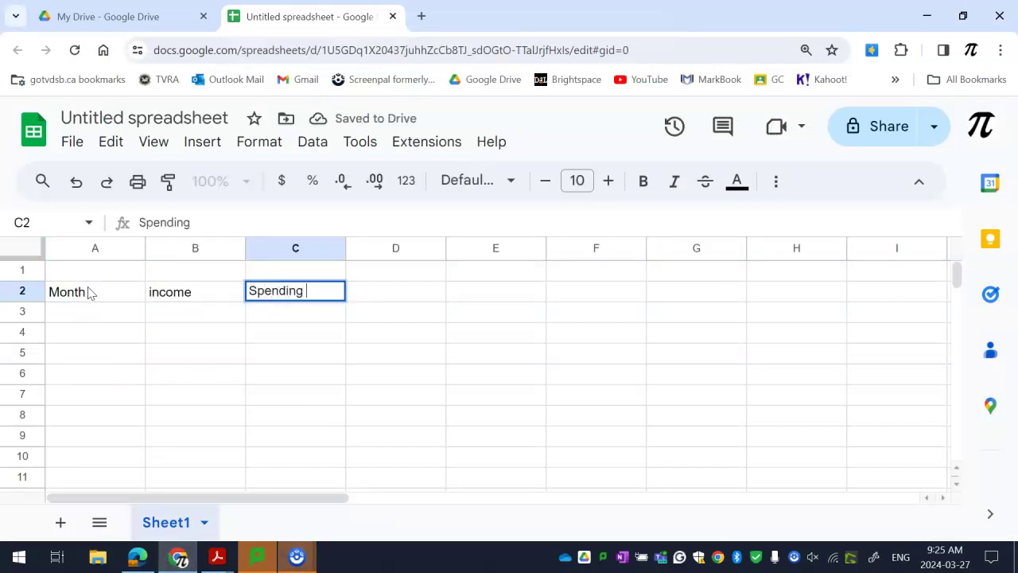
pyautogui.press('Tab')
pyautogui.write('Mo')
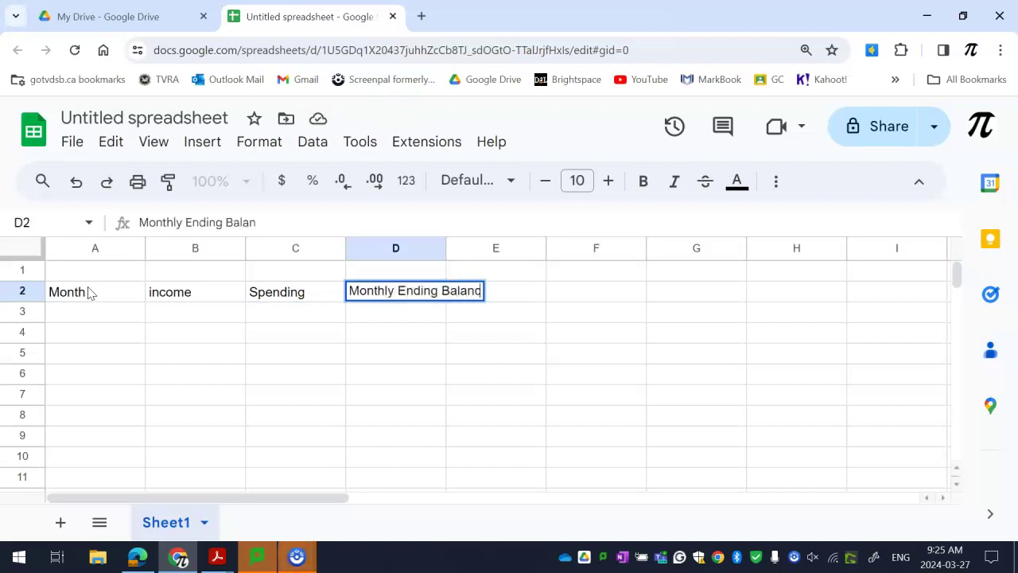
pyautogui.click(120, 393)
# Correct the heading in cell B2 to read Income with a capital I.
pyautogui.click(168, 294)
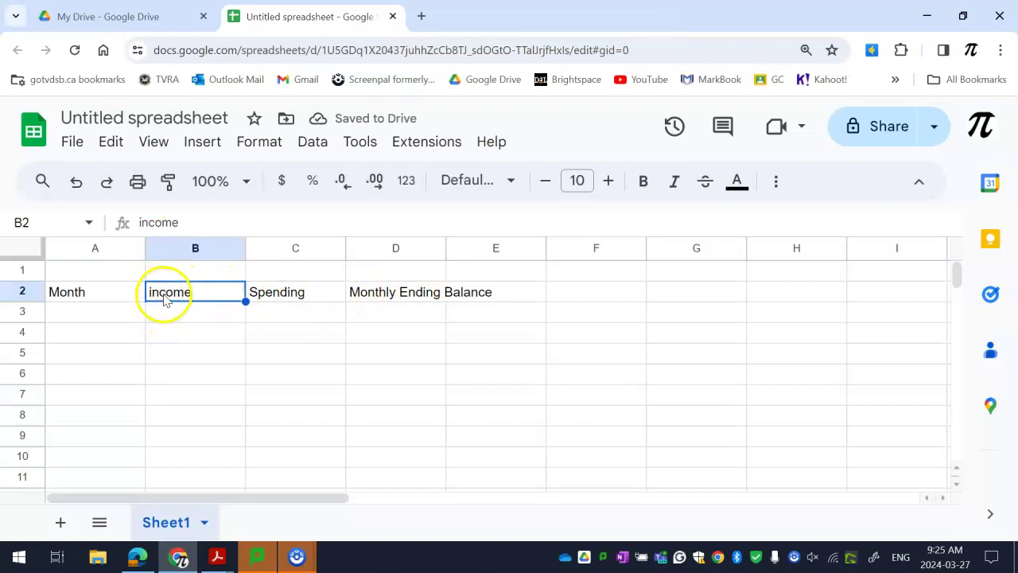
pyautogui.click(140, 223)
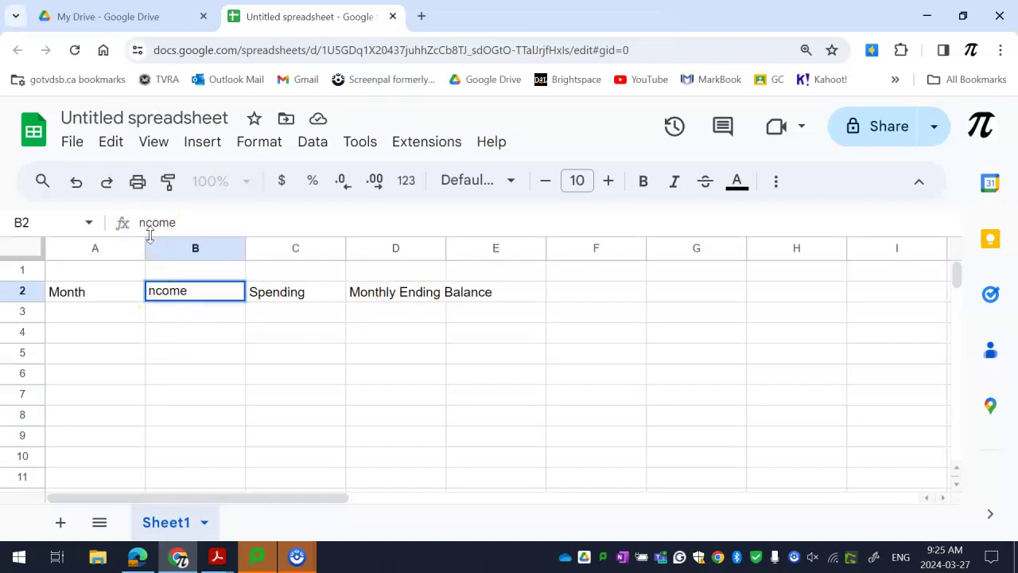
pyautogui.click(214, 354)
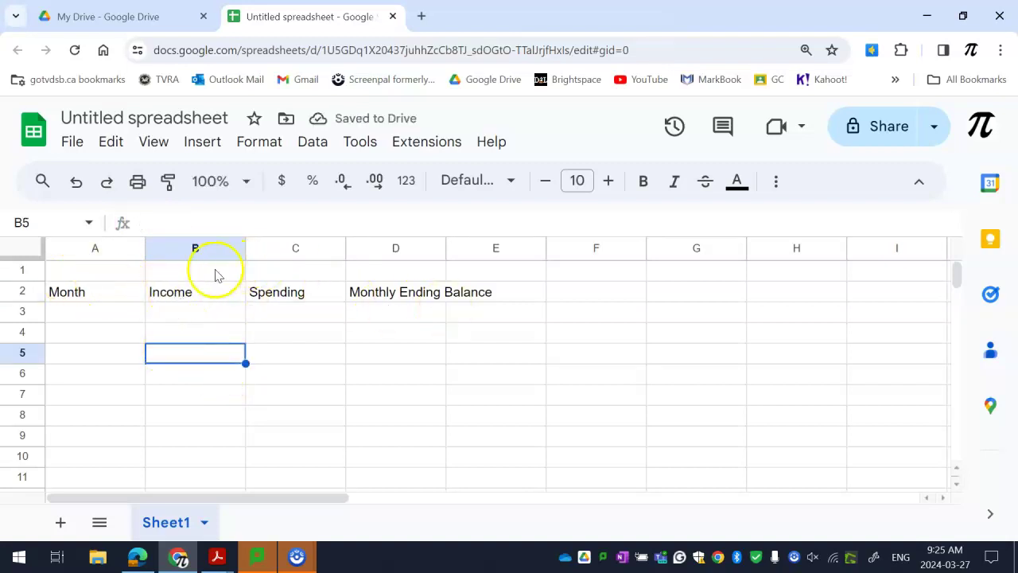
# Enter January in cell A3 and February in cell A4 under the Month heading.
pyautogui.click(104, 318)
pyautogui.write('January')
pyautogui.press('Return')
pyautogui.write('February')
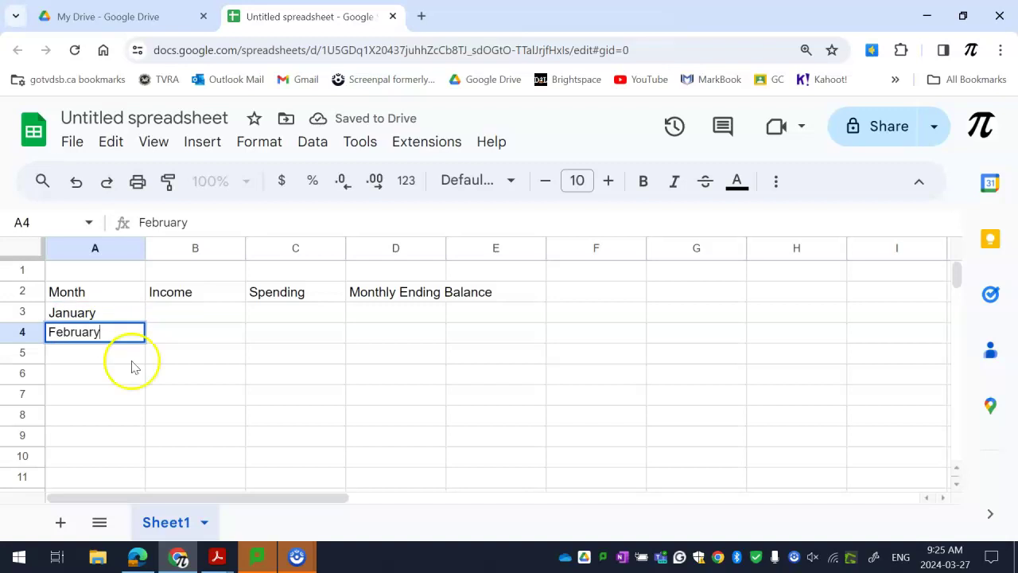
pyautogui.click(133, 359)
# Autofill the month names from February in A4 down through cell A6.
pyautogui.click(132, 334)
pyautogui.moveTo(144, 341); pyautogui.dragTo(140, 382)
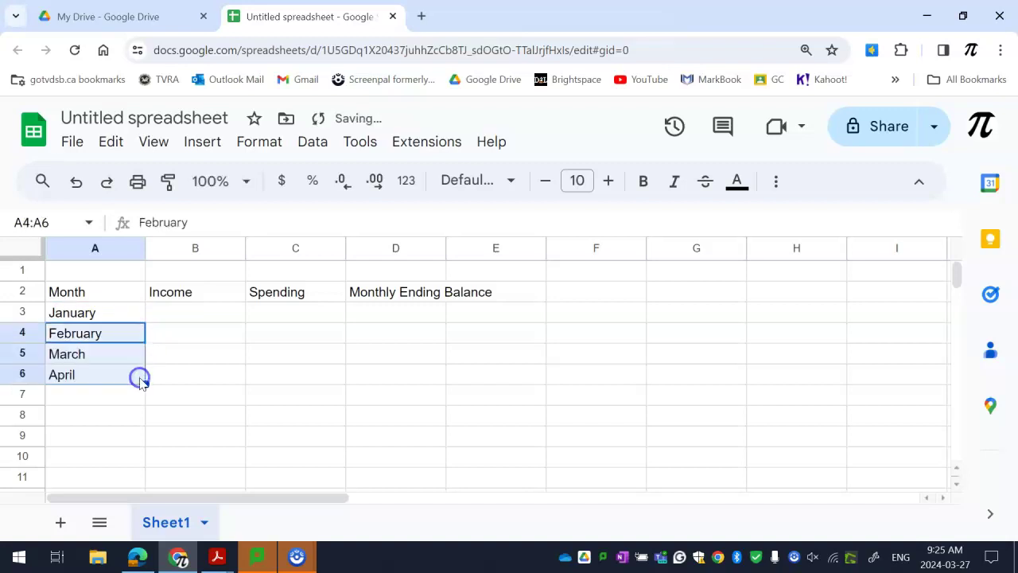
pyautogui.click(120, 334)
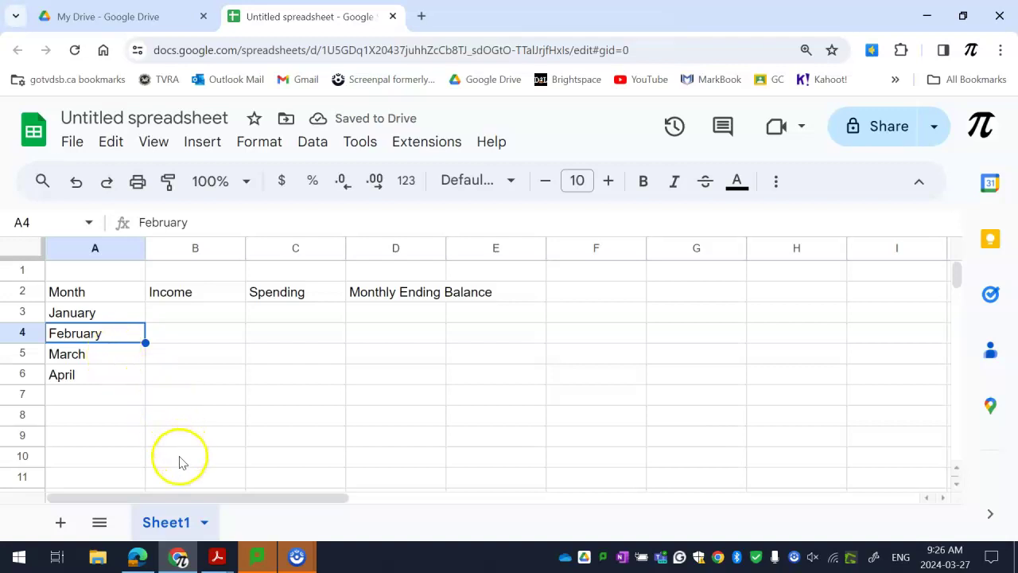
# Autofill the remaining month names from April in A6 down through December in A14.
pyautogui.click(97, 358)
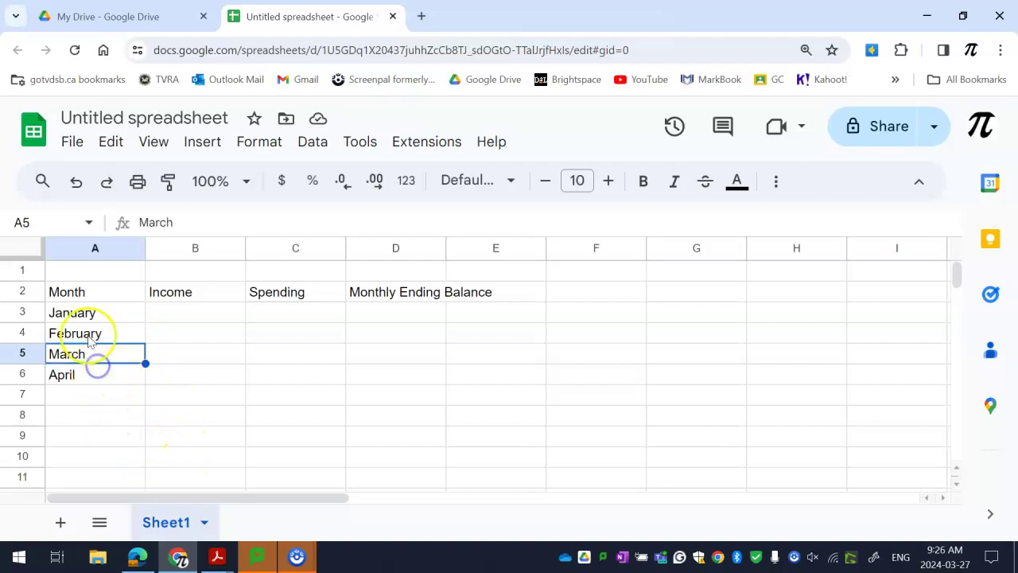
pyautogui.click(95, 376)
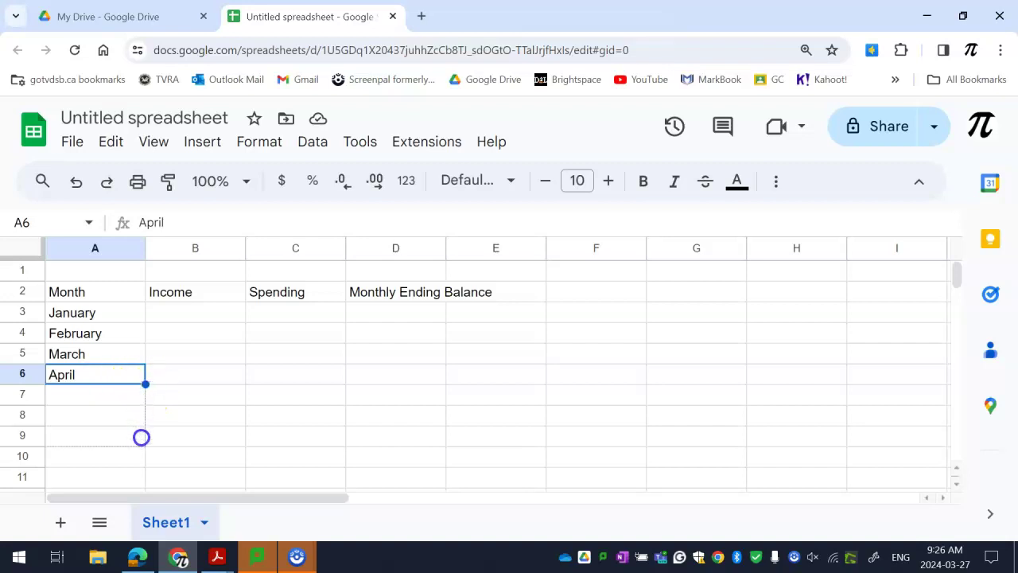
pyautogui.moveTo(141, 437); pyautogui.dragTo(142, 440)
pyautogui.scroll(-2, 103, 390)
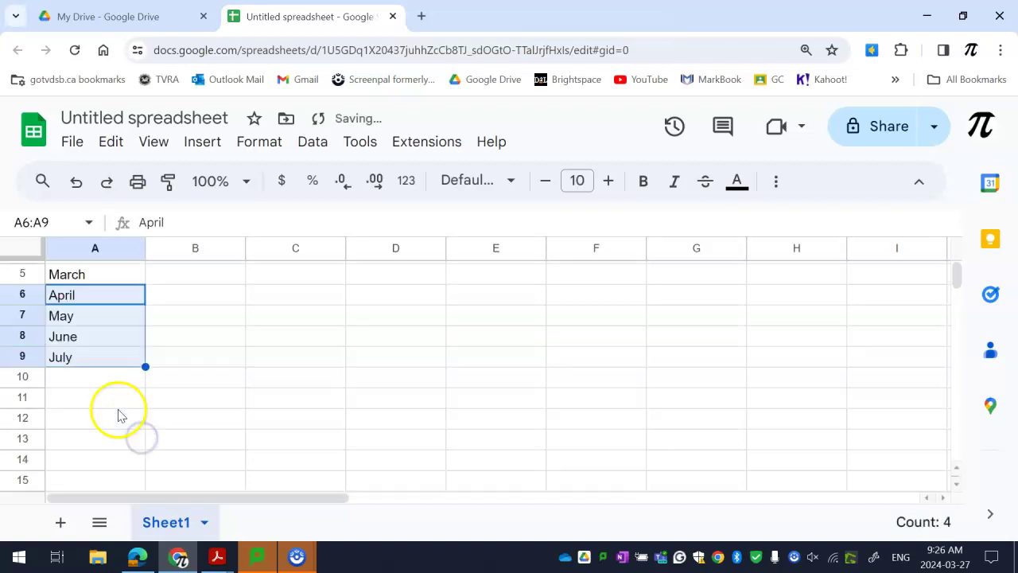
pyautogui.click(91, 358)
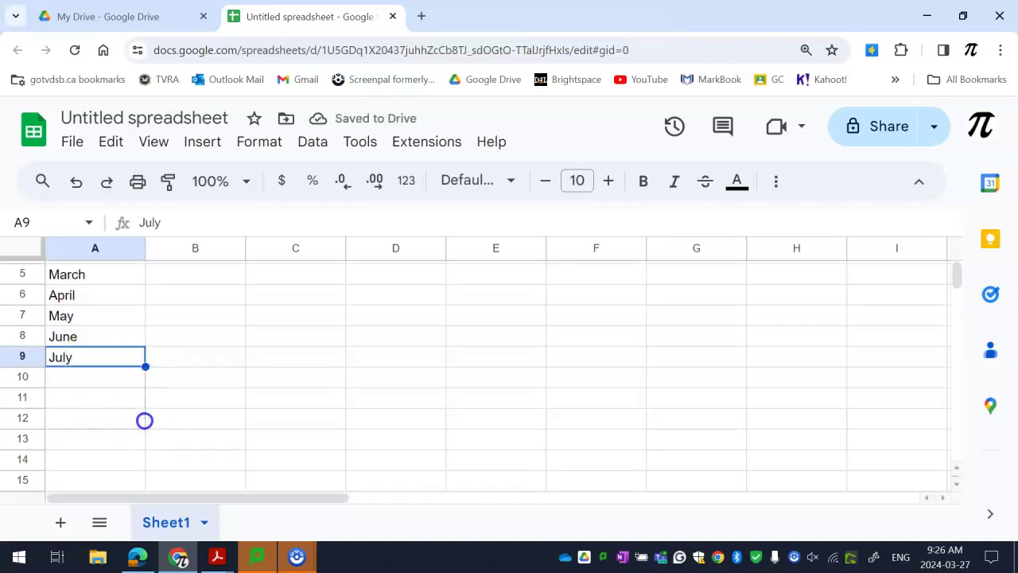
pyautogui.moveTo(144, 418); pyautogui.dragTo(144, 424)
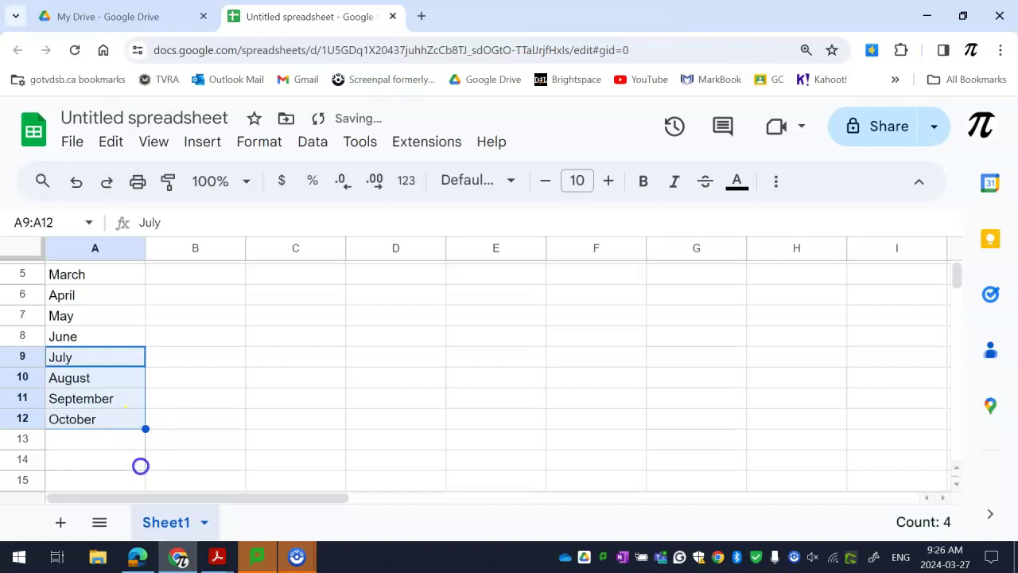
pyautogui.moveTo(141, 463); pyautogui.dragTo(141, 464)
pyautogui.scroll(-4, 159, 465)
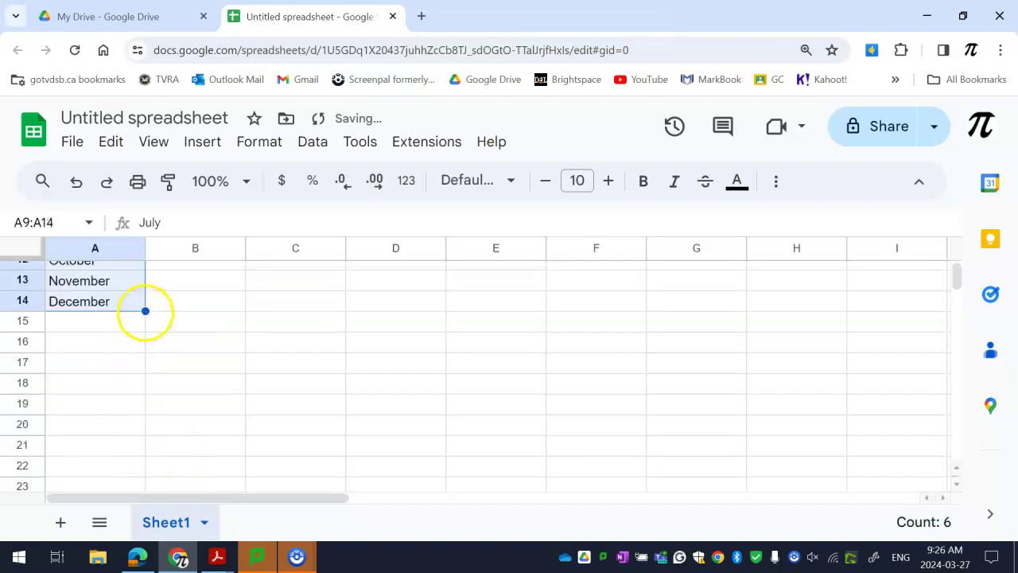
# Extend the month autofill down to A16 and clear the extra January and February in A15 and A16.
pyautogui.moveTo(139, 348); pyautogui.dragTo(139, 348)
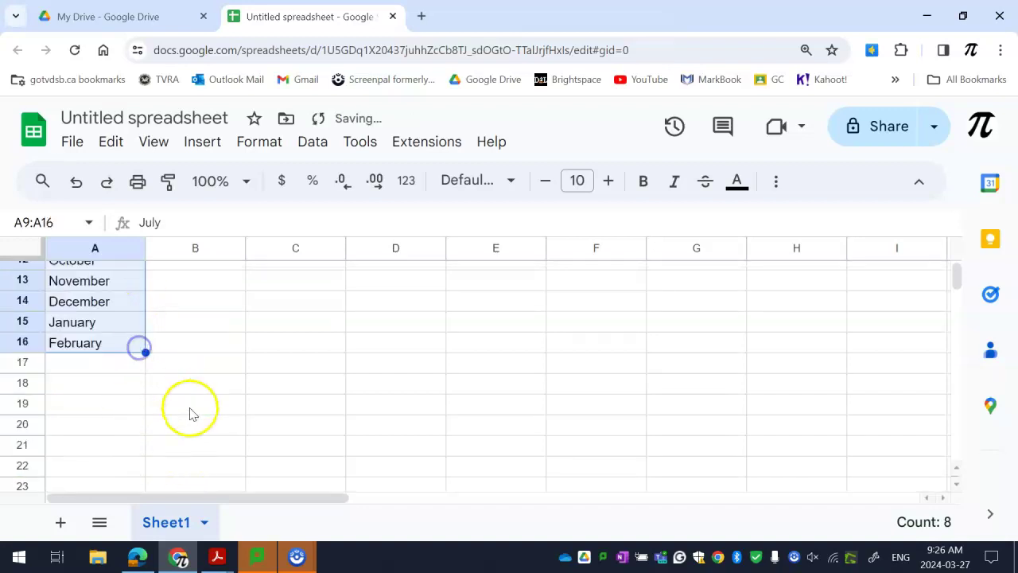
pyautogui.click(82, 326)
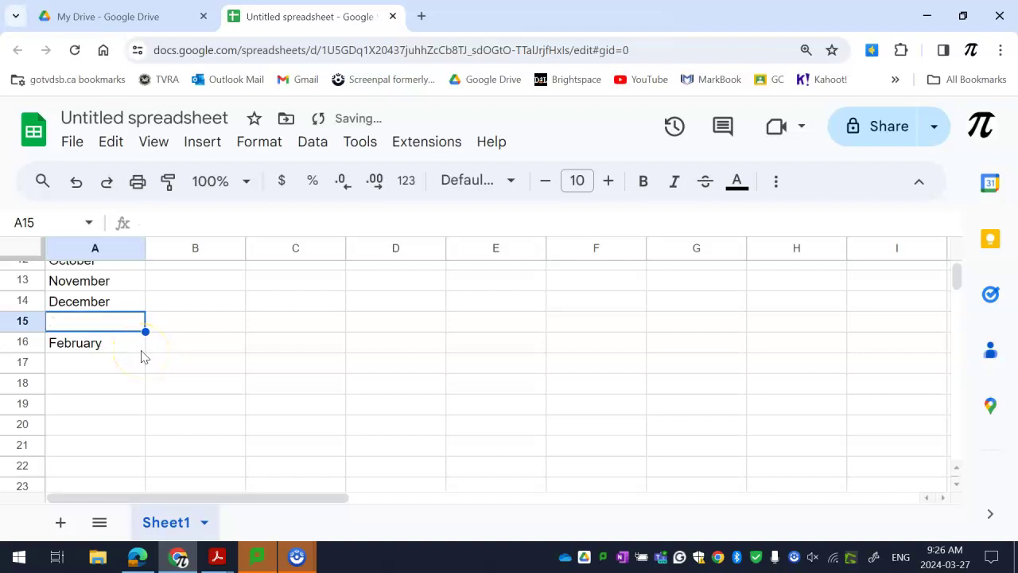
pyautogui.click(124, 350)
pyautogui.click(110, 370)
pyautogui.scroll(4, 104, 350)
pyautogui.scroll(-3, 105, 350)
pyautogui.scroll(3, 100, 347)
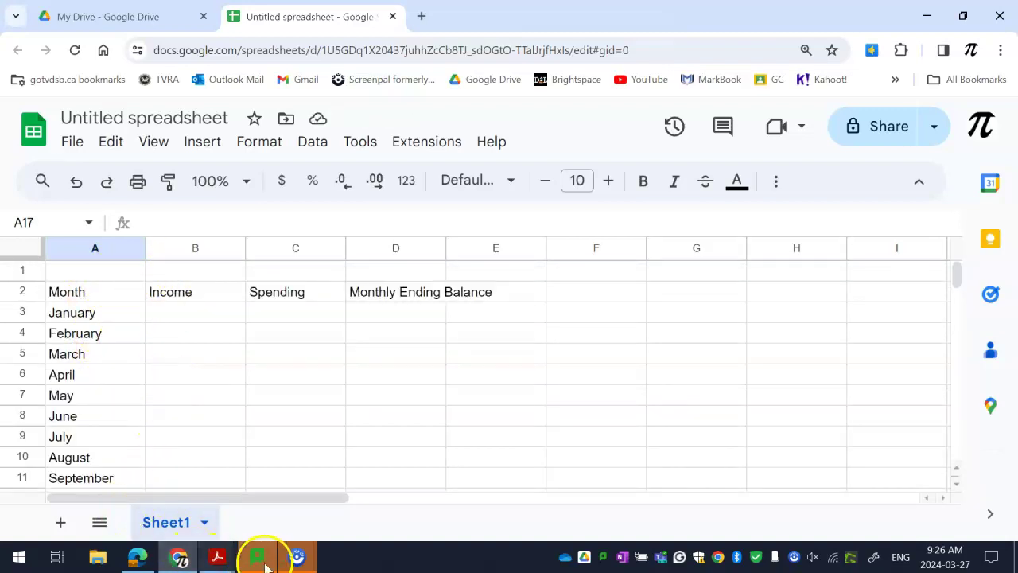
# Check the lesson's example in Edge, then in Chrome title cell B1 with the account holder's surname followed by Bank Account.
pyautogui.click(138, 557)
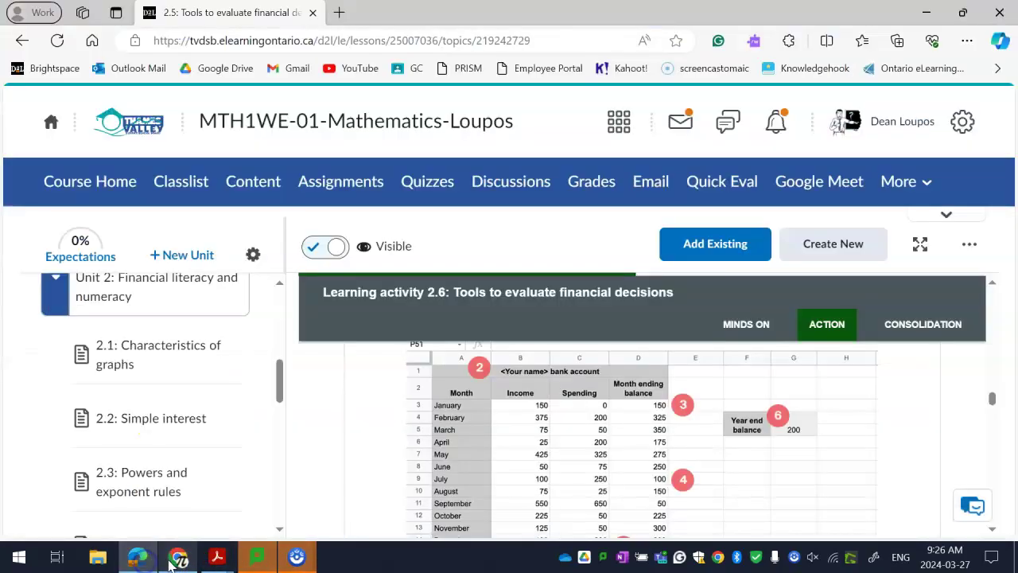
pyautogui.click(179, 557)
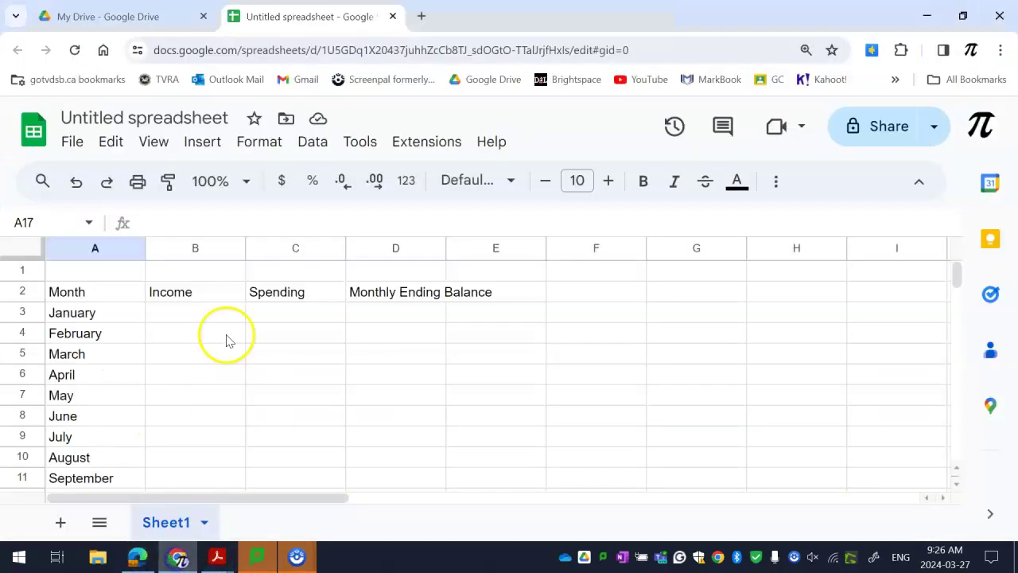
pyautogui.click(213, 278)
pyautogui.write('L')
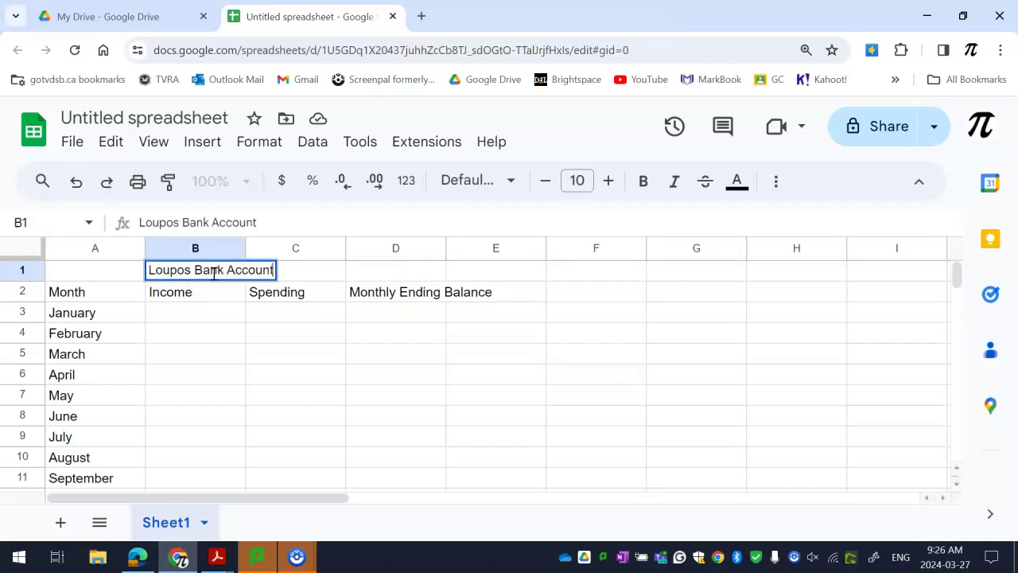
pyautogui.write('oupos Bank Account')
pyautogui.click(221, 367)
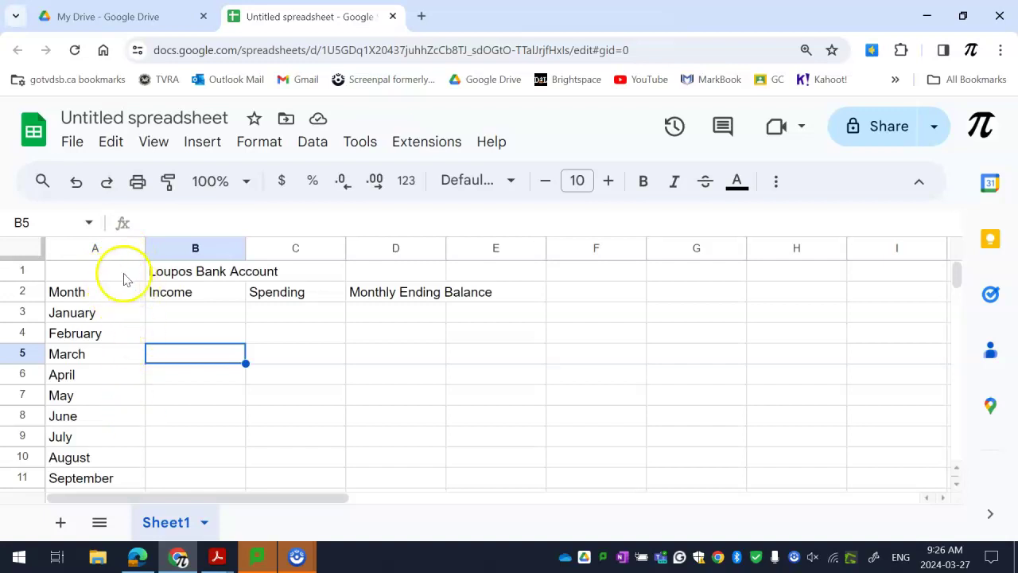
# Try filling the whole of column A with grey, check how far it extends, and undo the fill.
pyautogui.scroll(-2, 114, 384)
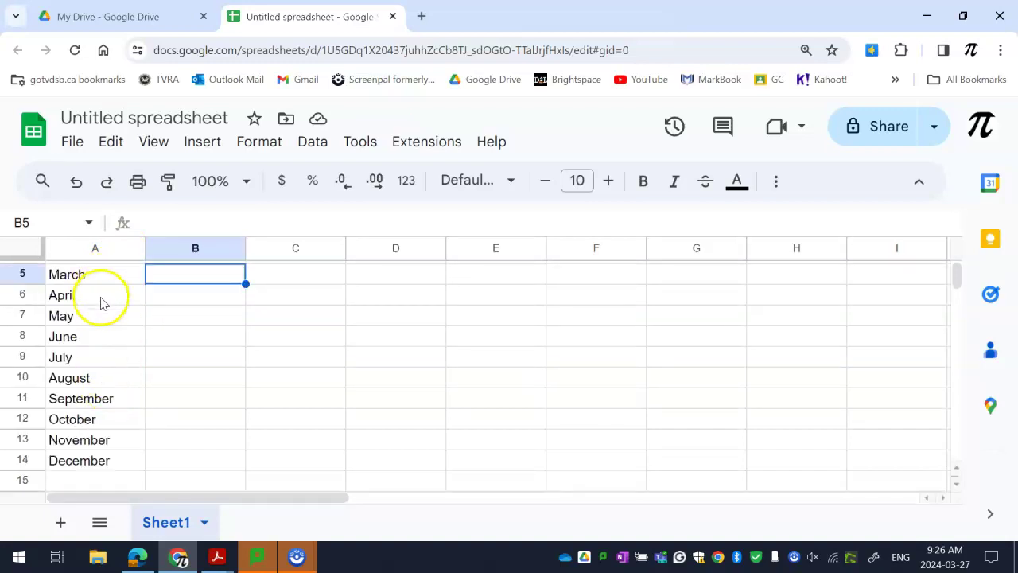
pyautogui.click(132, 250)
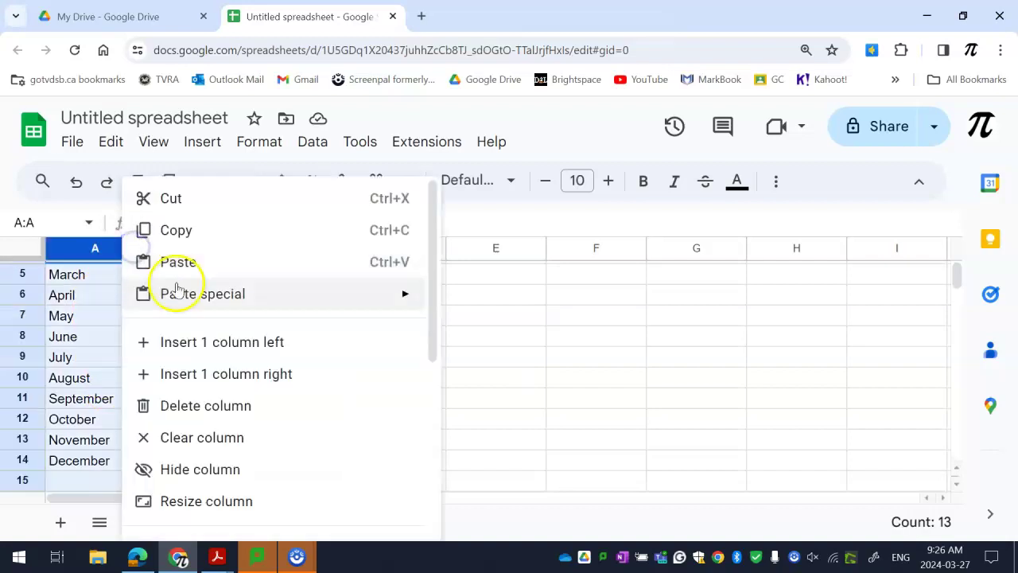
pyautogui.click(775, 182)
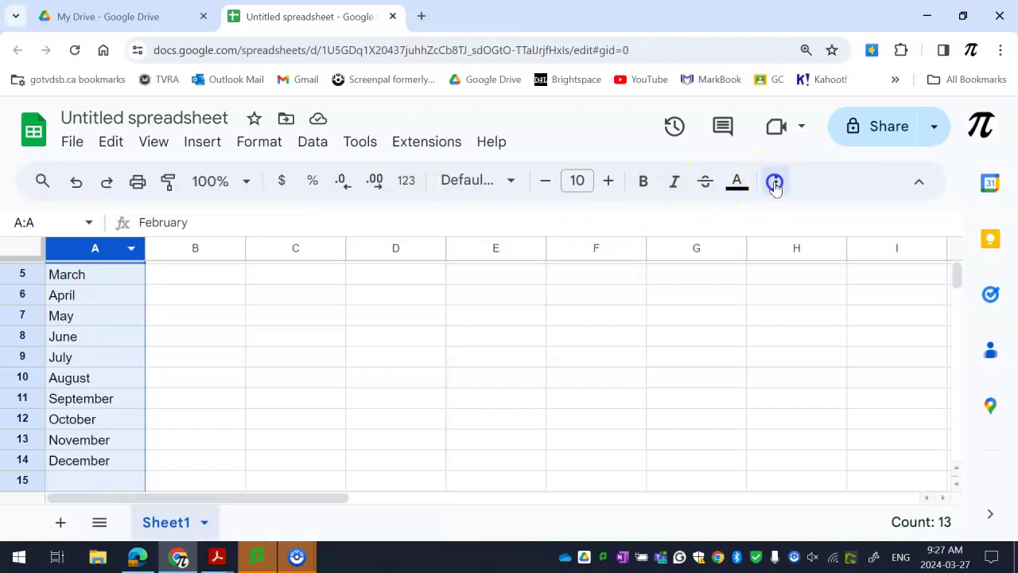
pyautogui.click(332, 220)
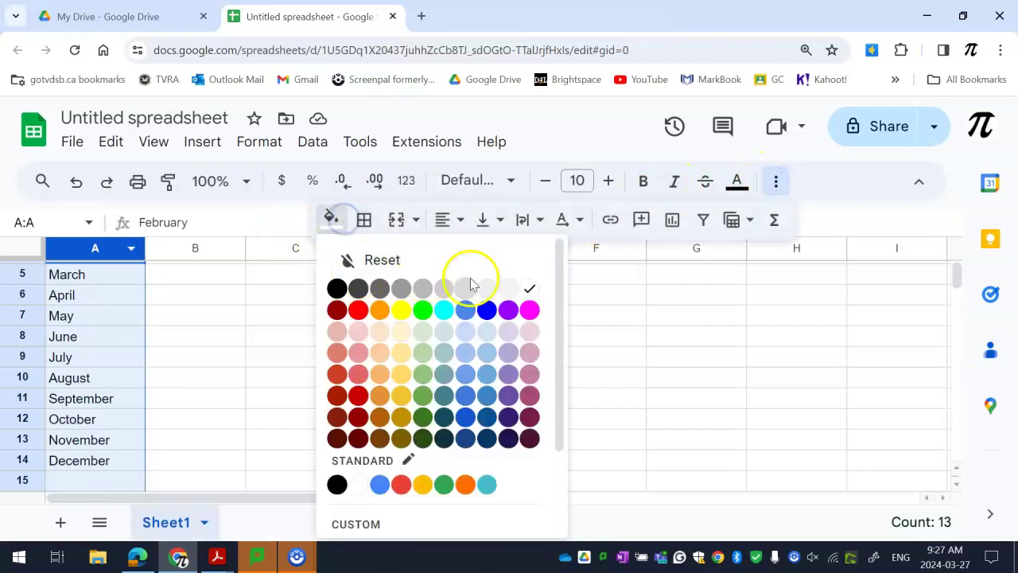
pyautogui.click(423, 288)
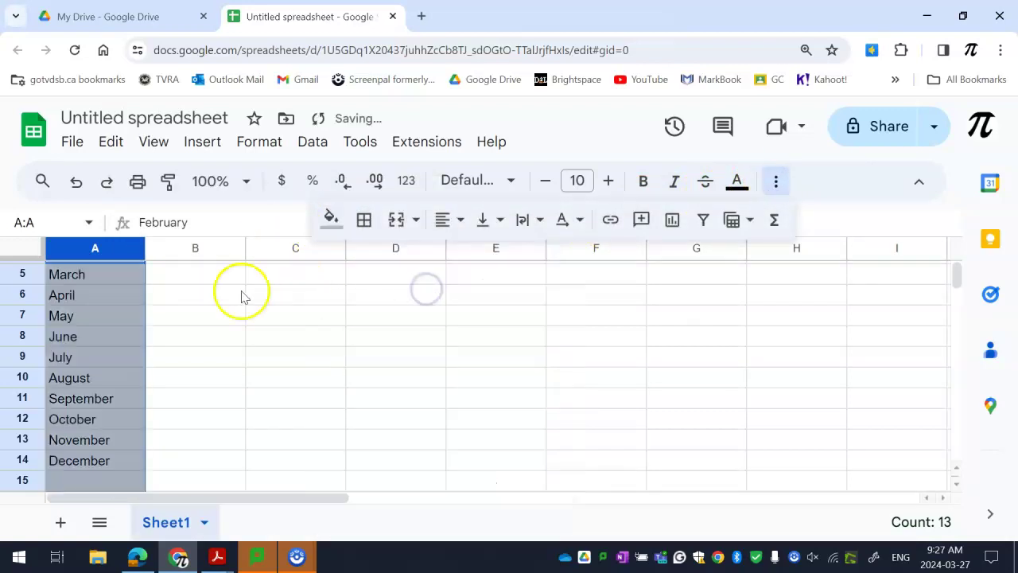
pyautogui.click(534, 355)
pyautogui.scroll(-3, 191, 362)
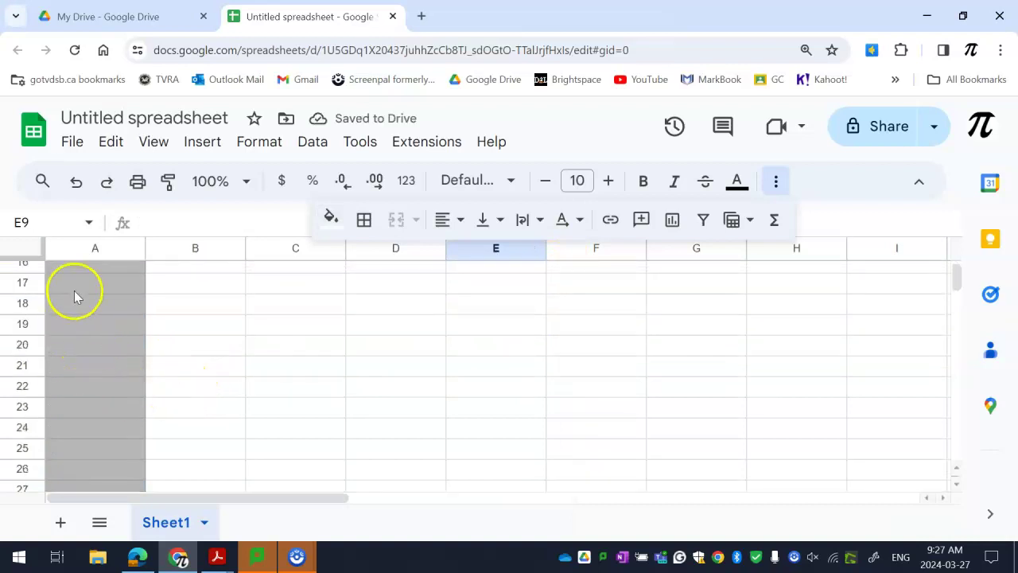
pyautogui.scroll(3, 74, 296)
pyautogui.scroll(2, 87, 430)
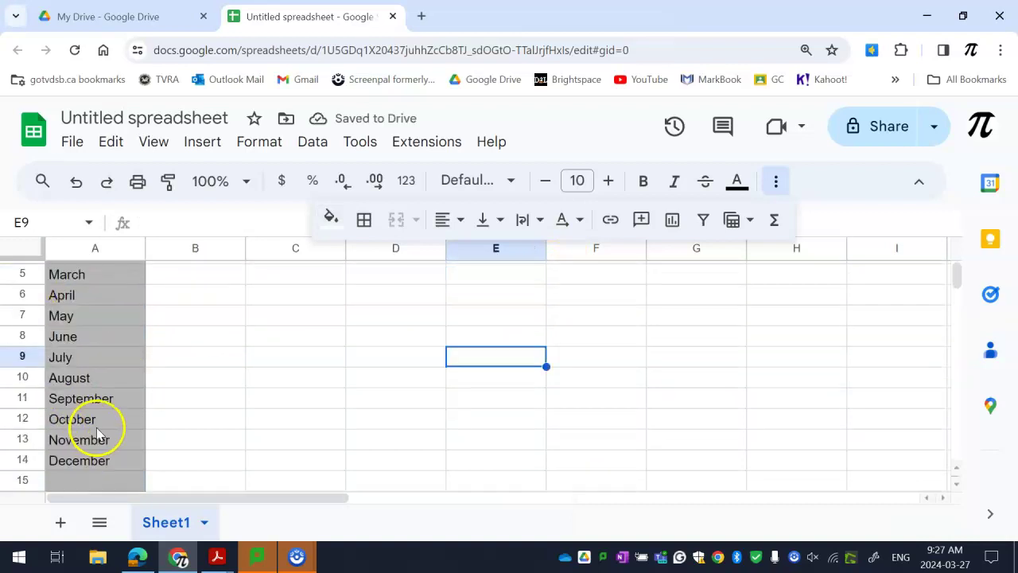
pyautogui.scroll(-2, 87, 430)
pyautogui.click(74, 181)
# Fill only cells A1 to A14 in the month column with grey.
pyautogui.scroll(-4, 96, 366)
pyautogui.moveTo(99, 389); pyautogui.dragTo(97, 282)
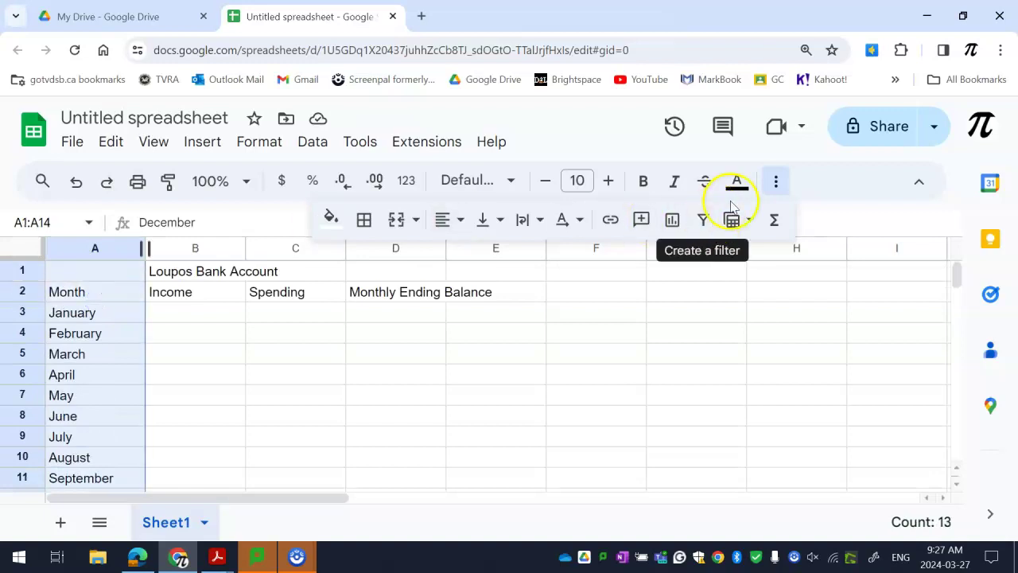
pyautogui.click(330, 217)
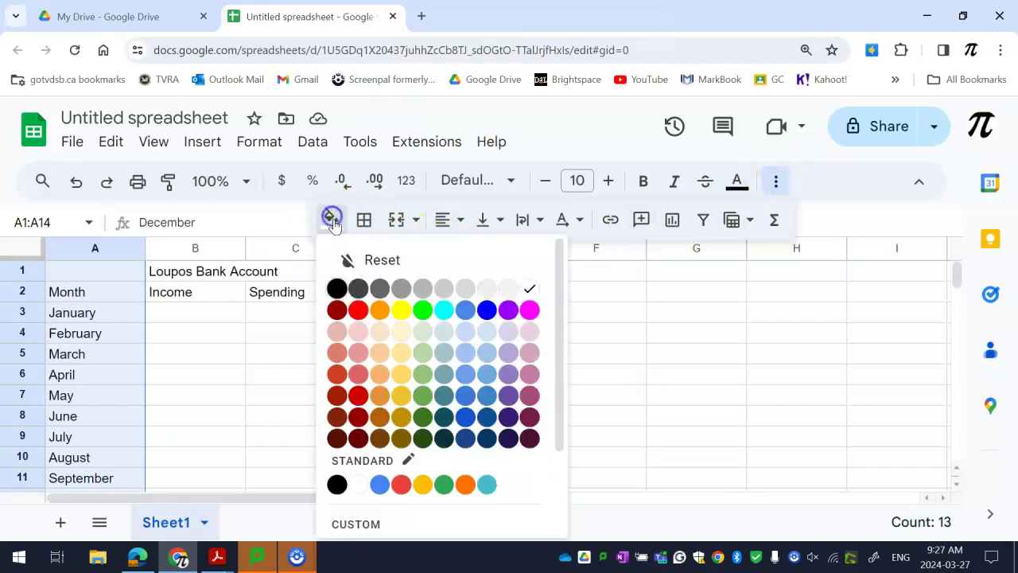
pyautogui.click(438, 287)
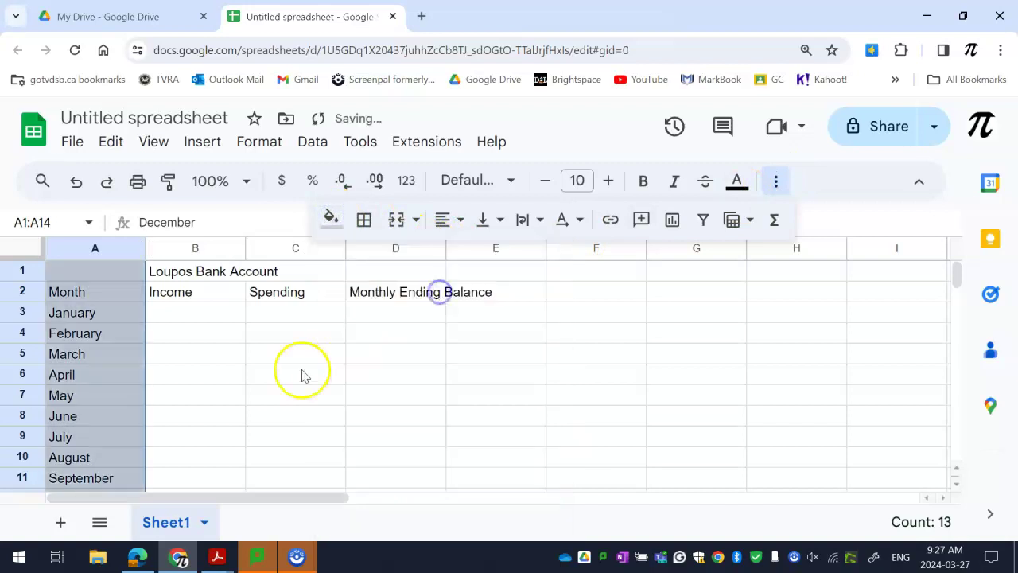
pyautogui.click(302, 371)
pyautogui.moveTo(82, 276); pyautogui.dragTo(467, 291)
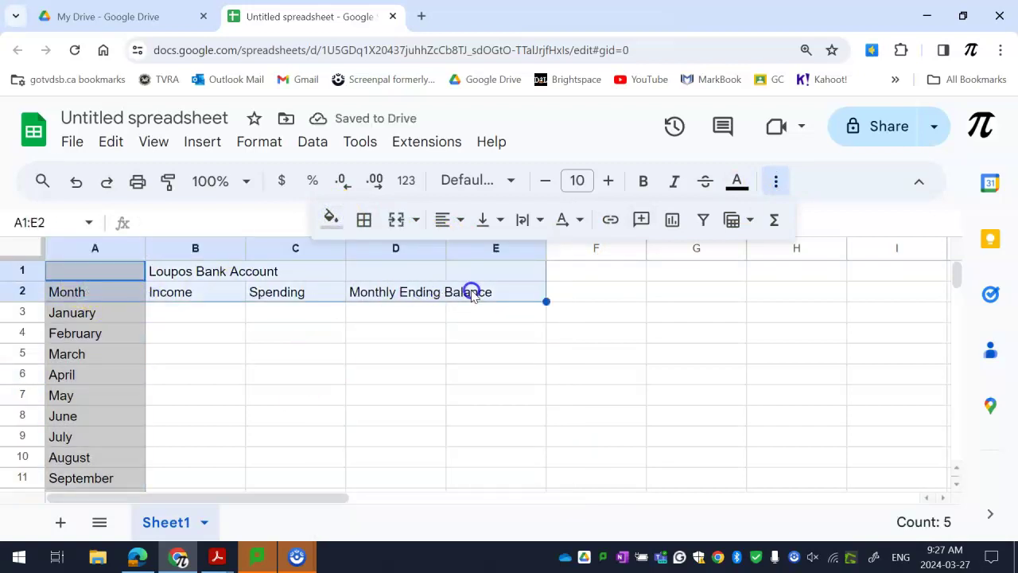
pyautogui.click(329, 218)
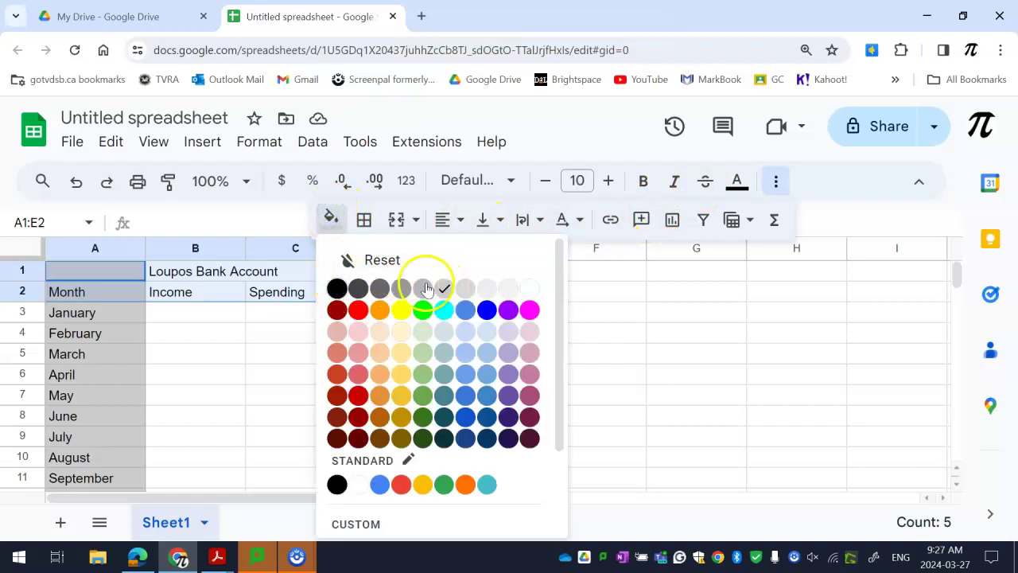
pyautogui.click(183, 352)
# Copy the grey formatting of A1:A2 onto the header cells A1:D2 with Paint format.
pyautogui.moveTo(128, 270); pyautogui.dragTo(130, 293)
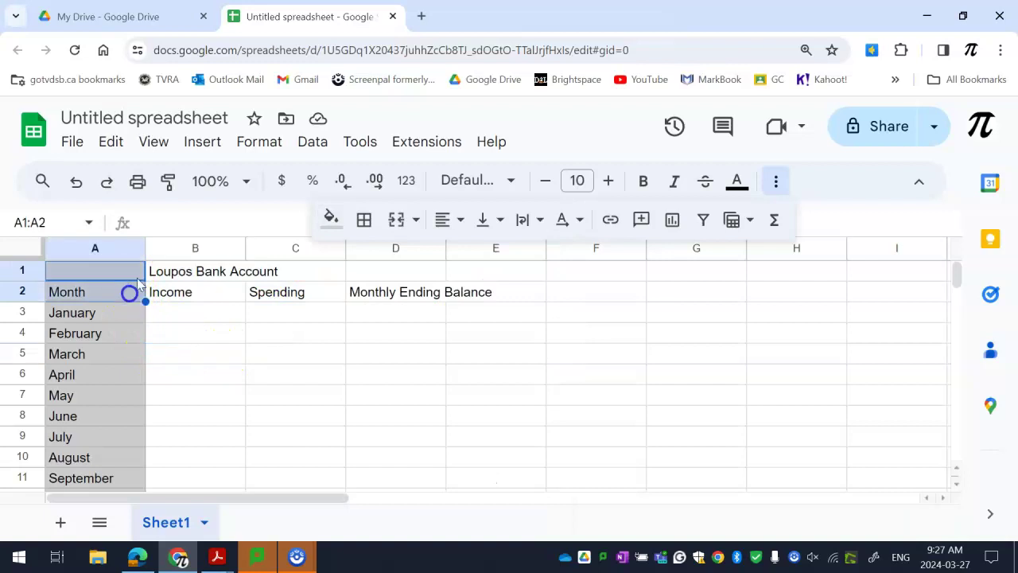
pyautogui.click(169, 184)
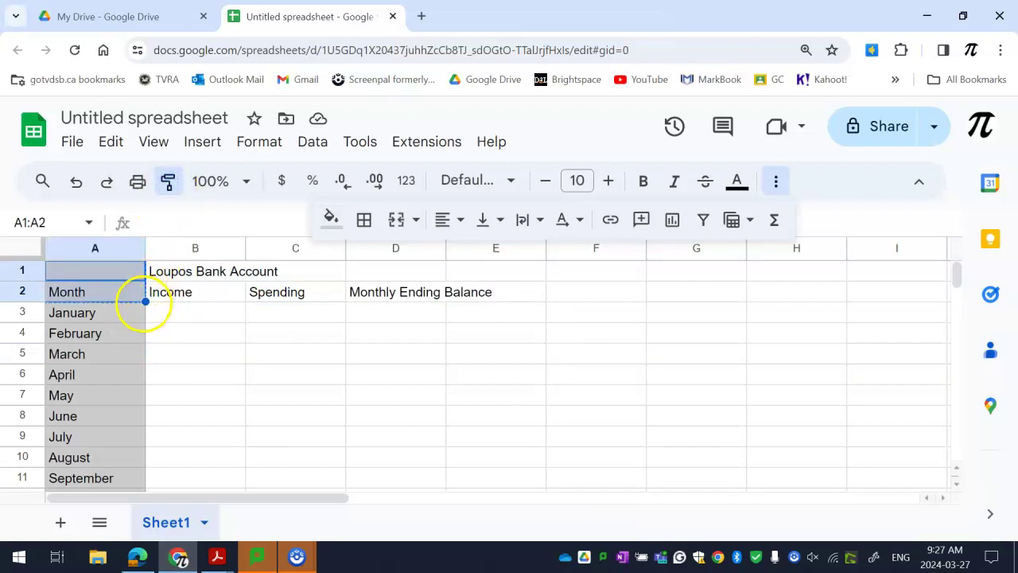
pyautogui.moveTo(118, 273)
pyautogui.mouseDown()
pyautogui.moveTo(432, 291)
pyautogui.moveTo(420, 292)
pyautogui.mouseUp()
# Paint the grey header formatting onto cells C7:F8, then undo and redo it.
pyautogui.click(170, 181)
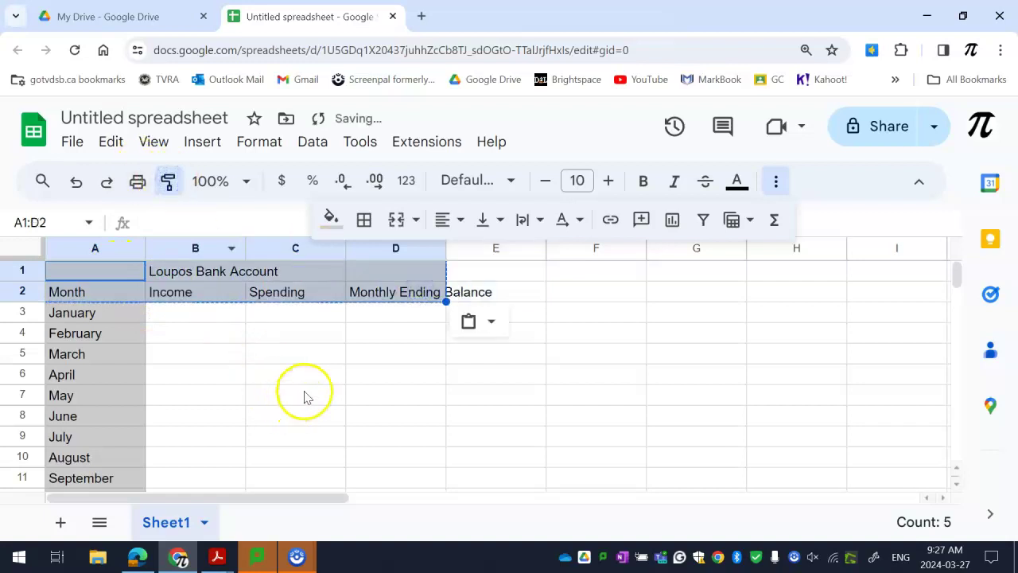
pyautogui.moveTo(307, 394); pyautogui.dragTo(628, 415)
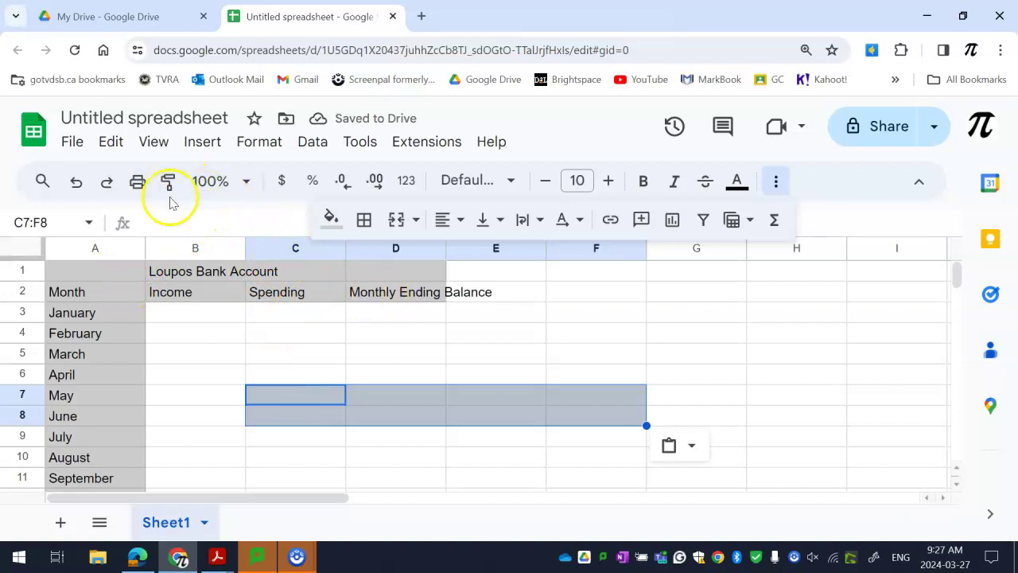
pyautogui.click(782, 355)
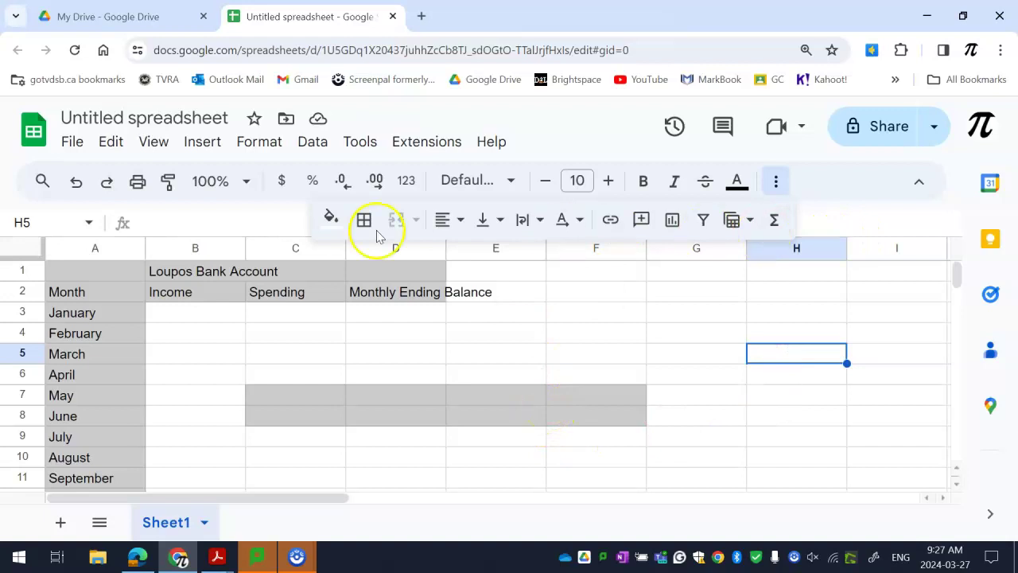
pyautogui.click(71, 186)
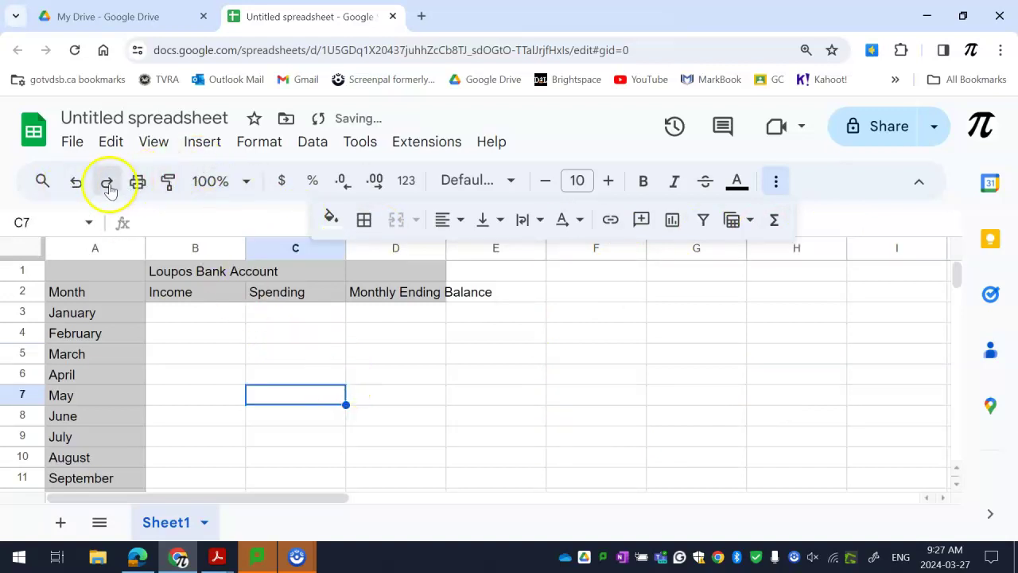
pyautogui.click(109, 189)
# Set the fill of cells C7:F8 to white.
pyautogui.moveTo(323, 398); pyautogui.dragTo(584, 417)
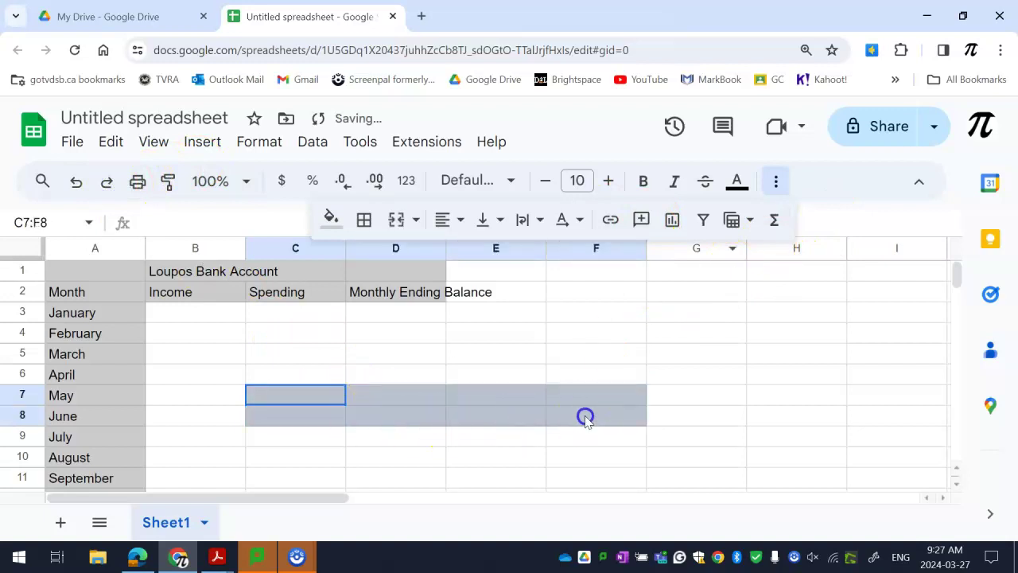
pyautogui.click(330, 220)
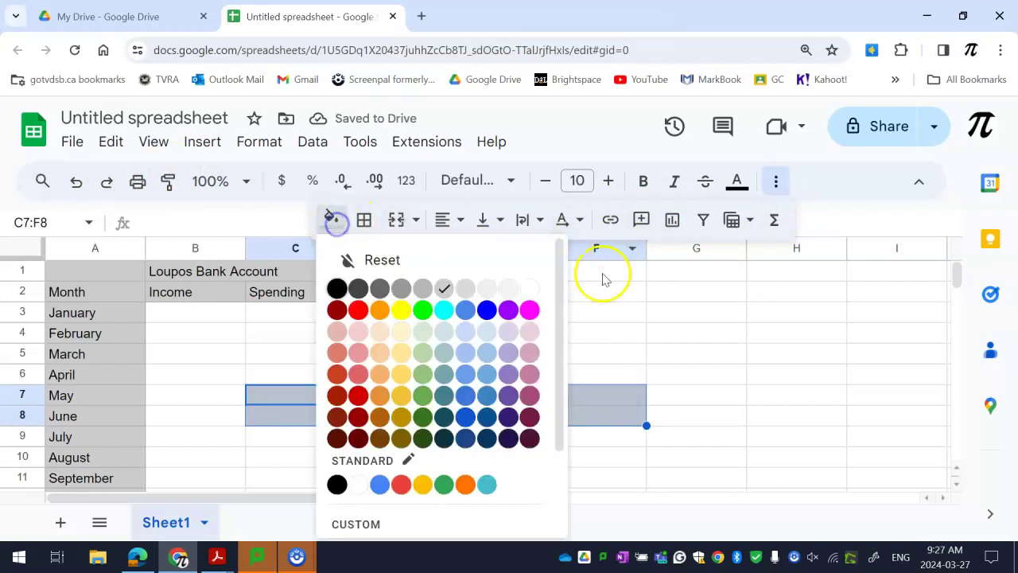
pyautogui.click(533, 292)
pyautogui.click(477, 359)
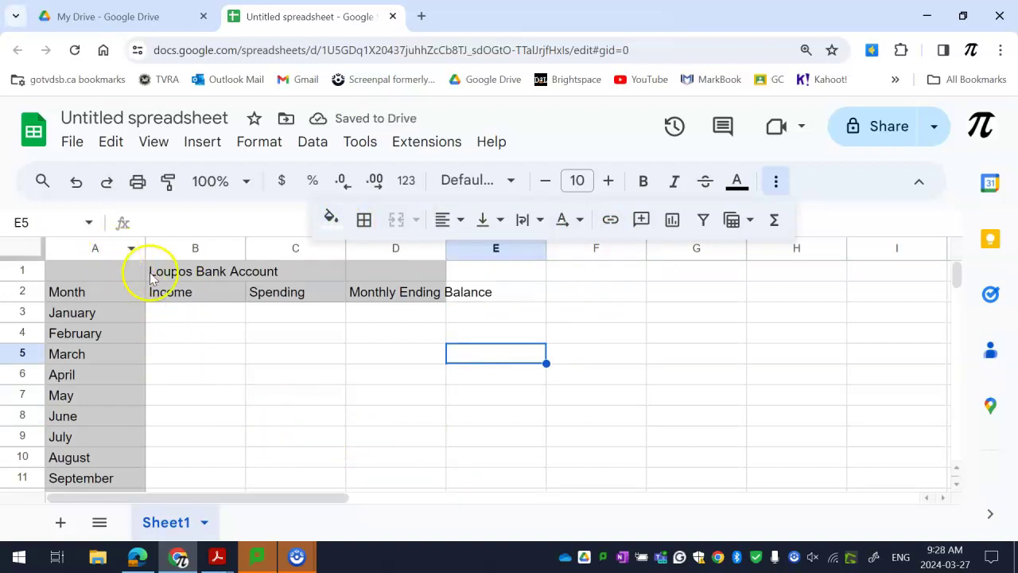
pyautogui.click(373, 292)
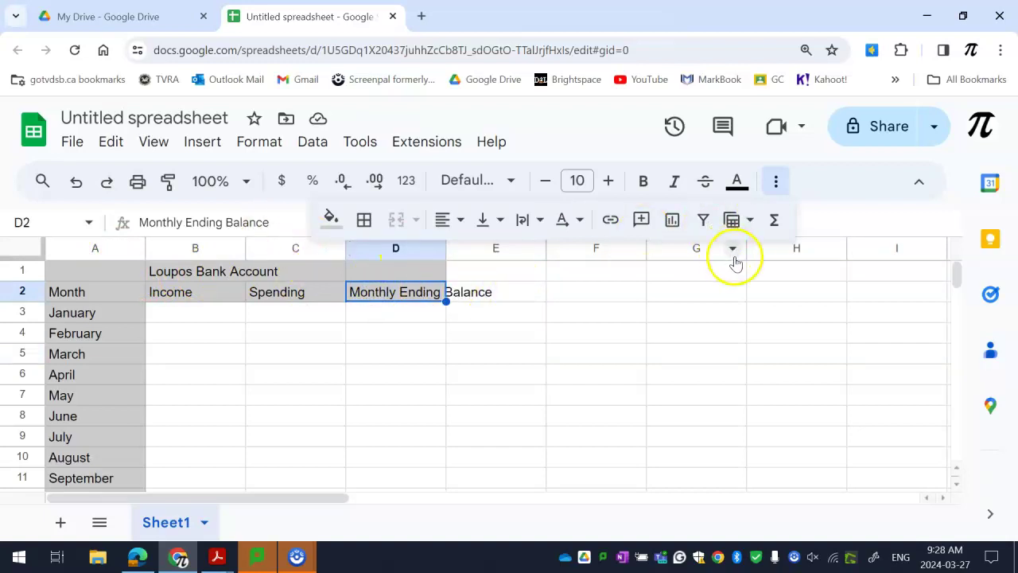
pyautogui.press('Return')
pyautogui.click(774, 183)
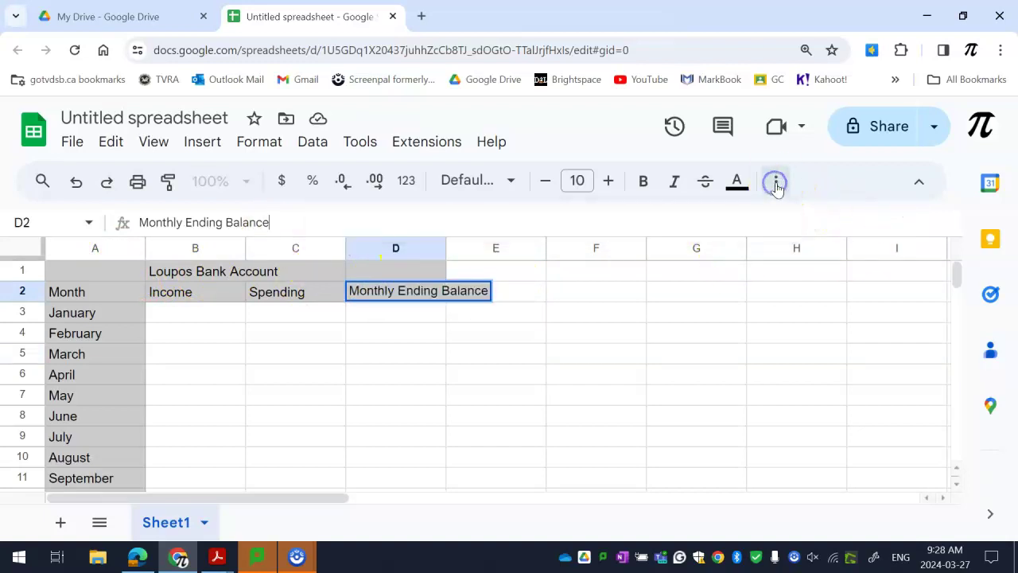
pyautogui.click(375, 353)
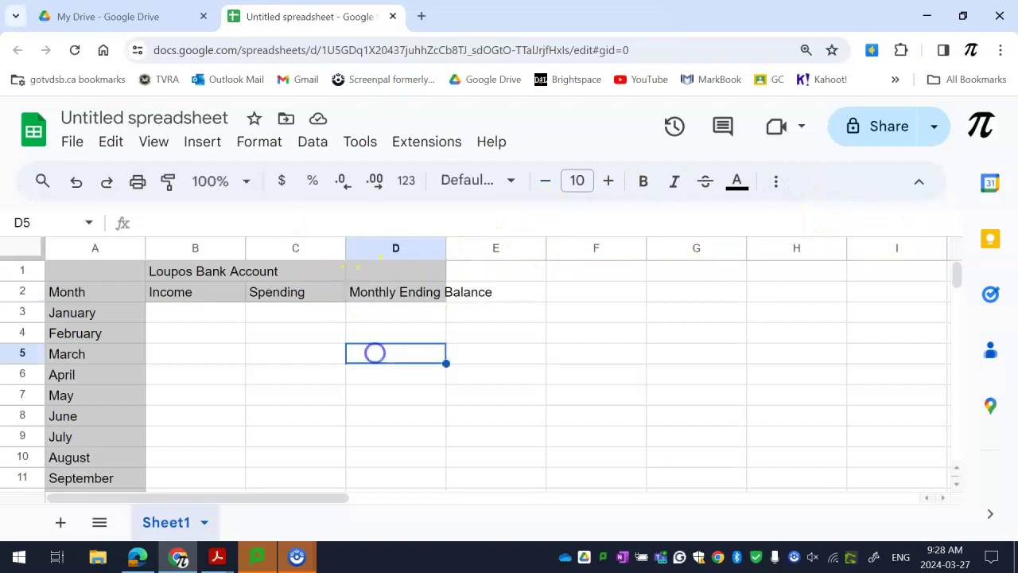
# Set the text wrapping of the Monthly Ending Balance header in cell D2 to Wrap.
pyautogui.click(377, 298)
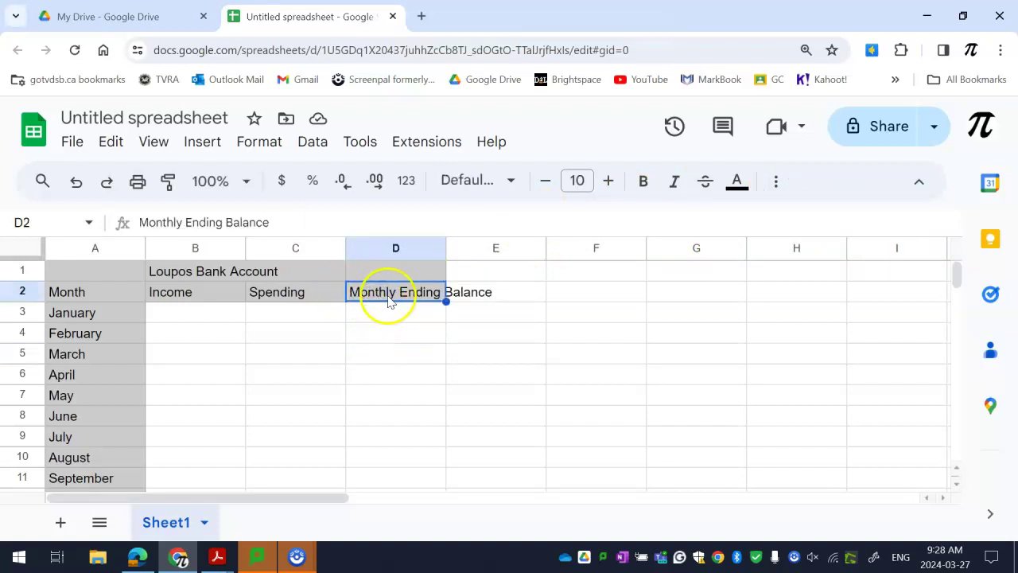
pyautogui.click(776, 181)
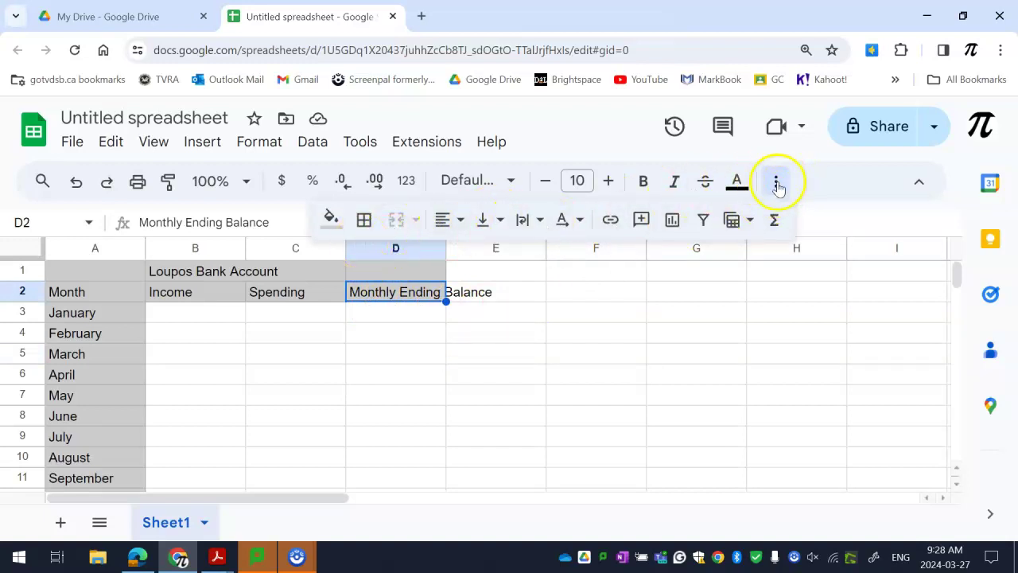
pyautogui.click(537, 223)
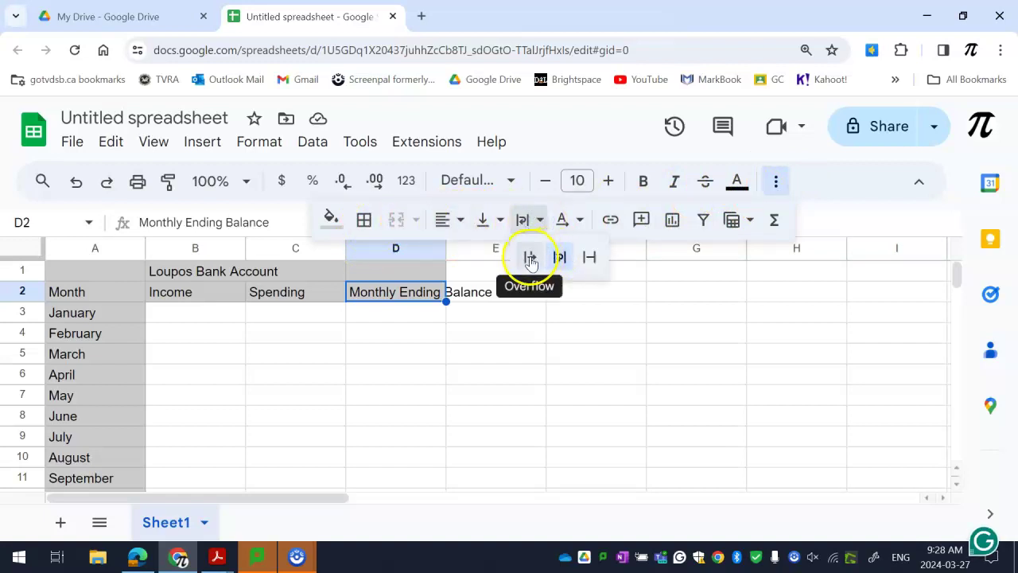
pyautogui.click(530, 259)
pyautogui.click(540, 220)
pyautogui.click(561, 258)
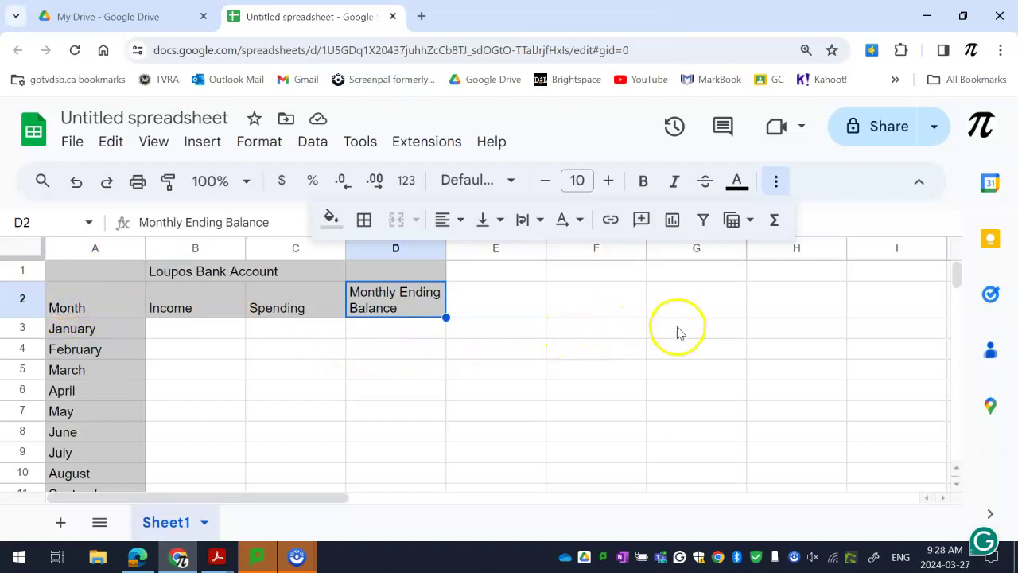
# Center the title and column headers in cells B1:D2 horizontally.
pyautogui.click(461, 220)
pyautogui.click(209, 403)
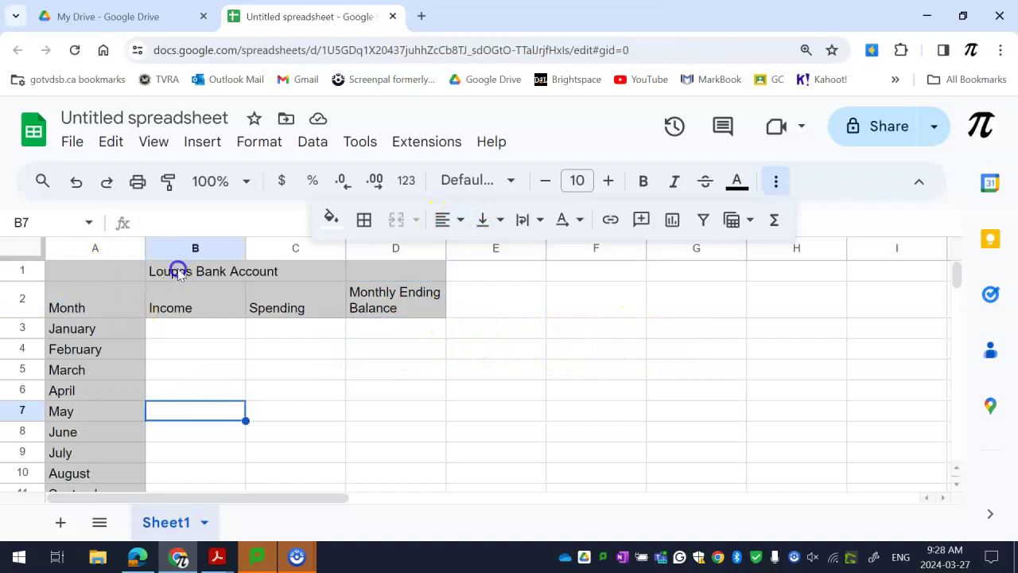
pyautogui.moveTo(177, 269); pyautogui.dragTo(393, 309)
pyautogui.click(461, 220)
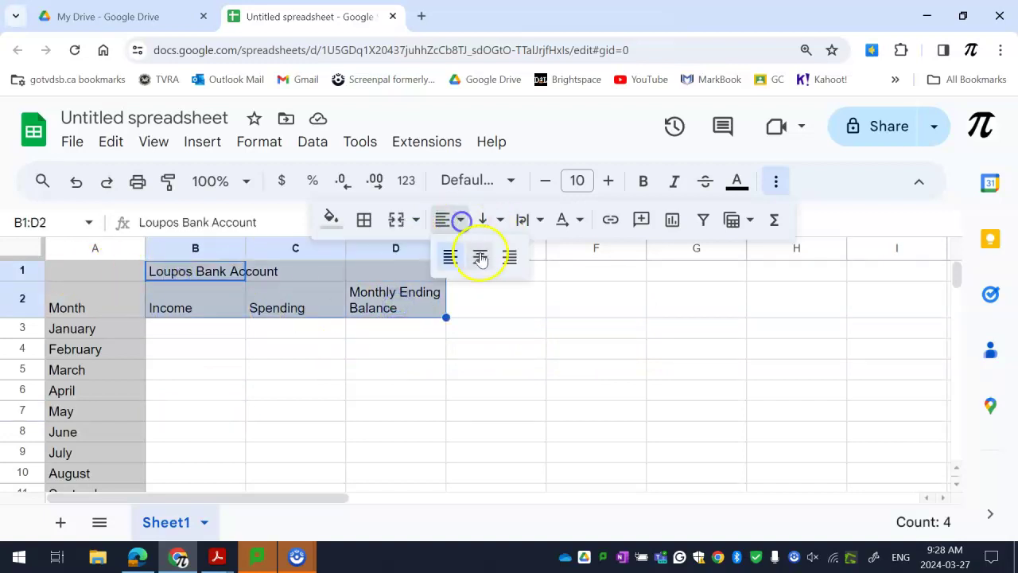
pyautogui.click(481, 254)
pyautogui.click(354, 378)
# Merge cells A1:D1 so the bank account title spans the whole table width.
pyautogui.moveTo(106, 270); pyautogui.dragTo(257, 273)
pyautogui.click(212, 277)
pyautogui.moveTo(78, 276); pyautogui.dragTo(356, 273)
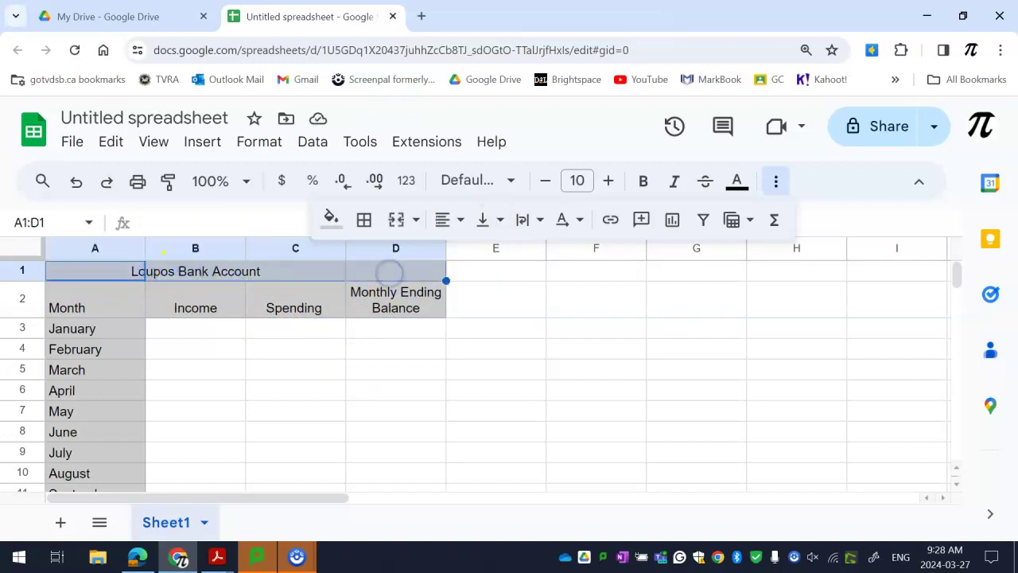
pyautogui.rightClick(382, 272)
pyautogui.scroll(-3, 466, 387)
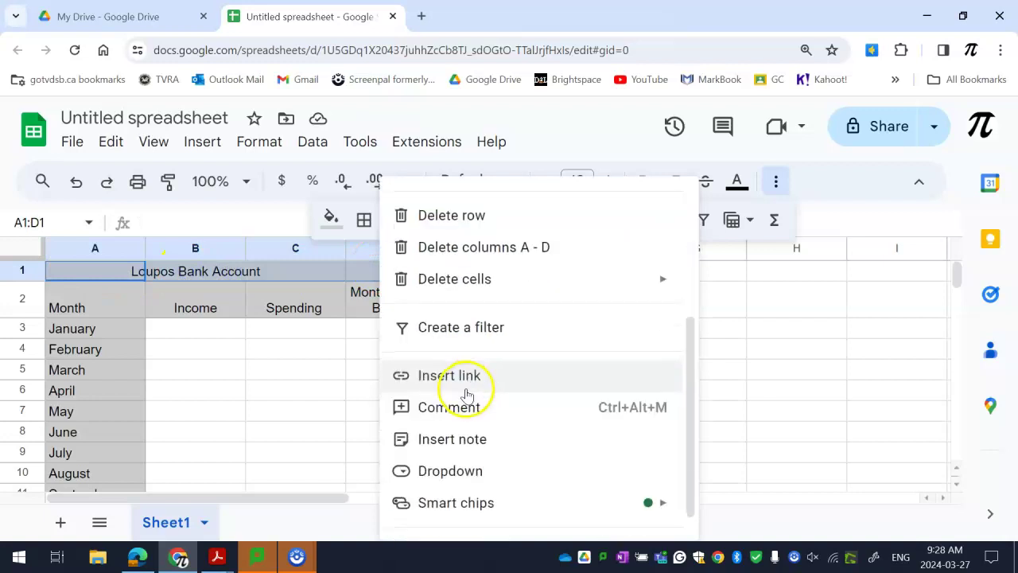
pyautogui.scroll(3, 466, 394)
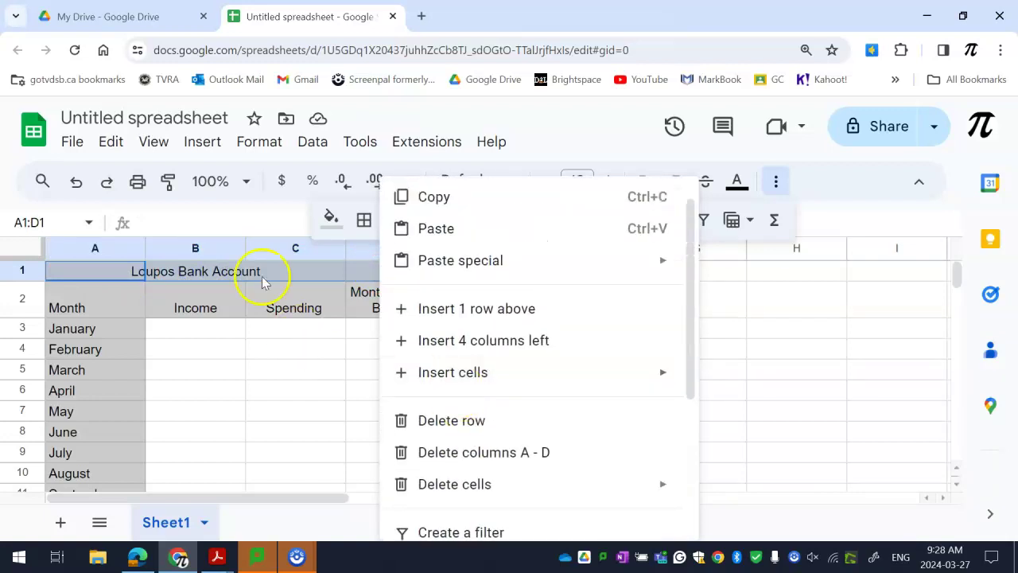
pyautogui.click(590, 149)
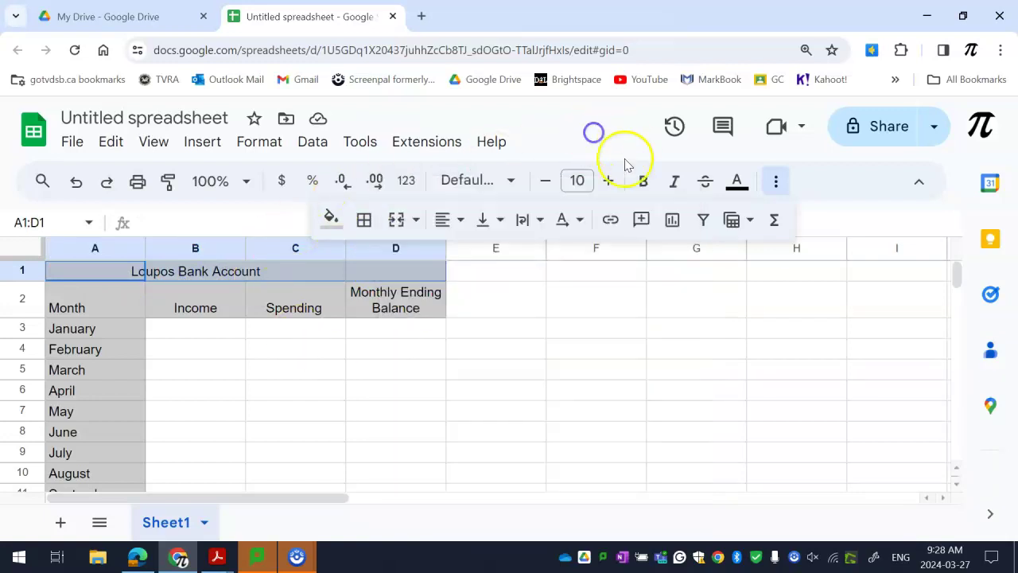
pyautogui.click(394, 221)
pyautogui.click(342, 376)
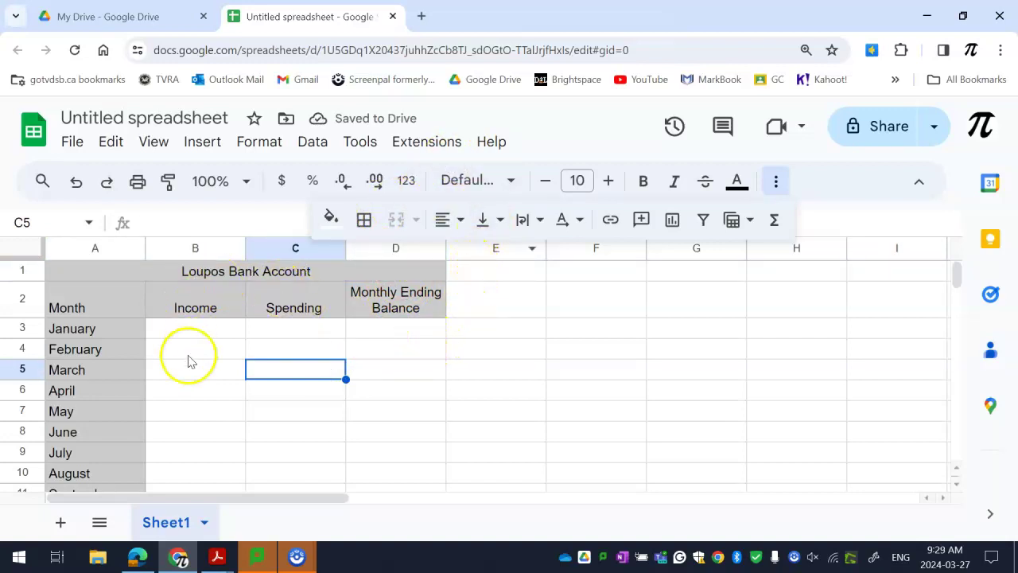
# Narrow the Month column A and undo the width changes.
pyautogui.click(255, 270)
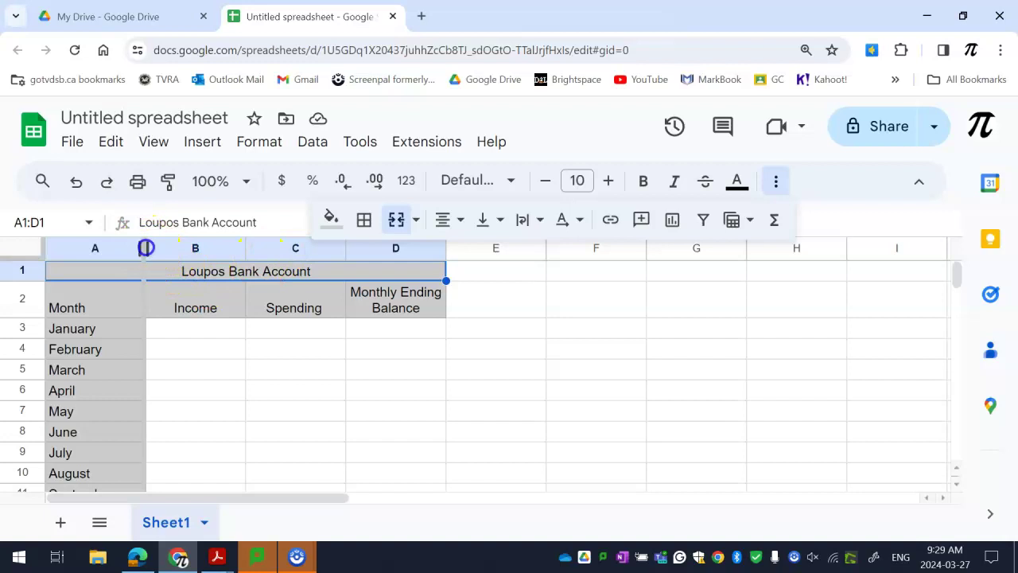
pyautogui.moveTo(108, 249); pyautogui.dragTo(136, 248)
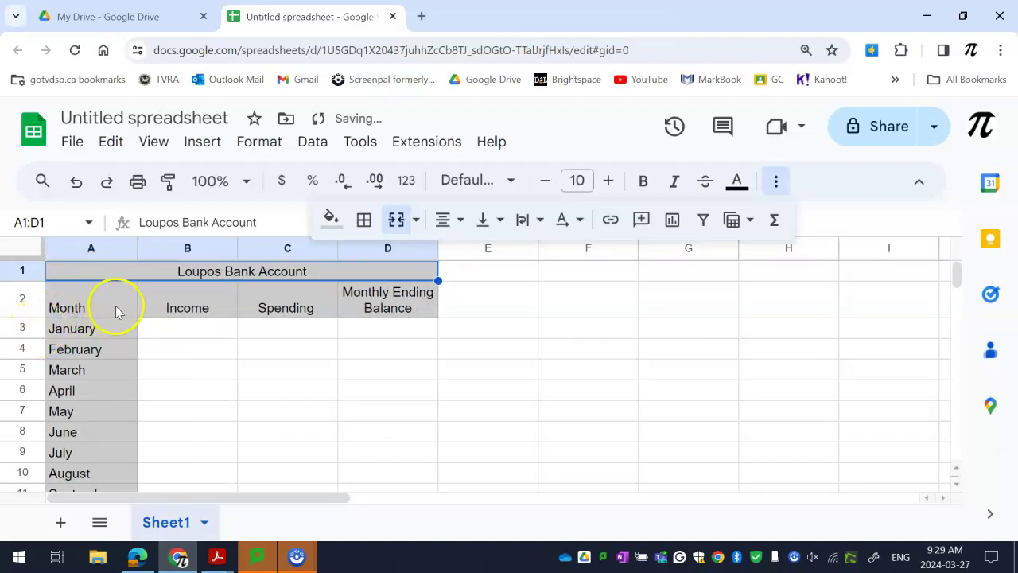
pyautogui.click(78, 183)
pyautogui.click(83, 188)
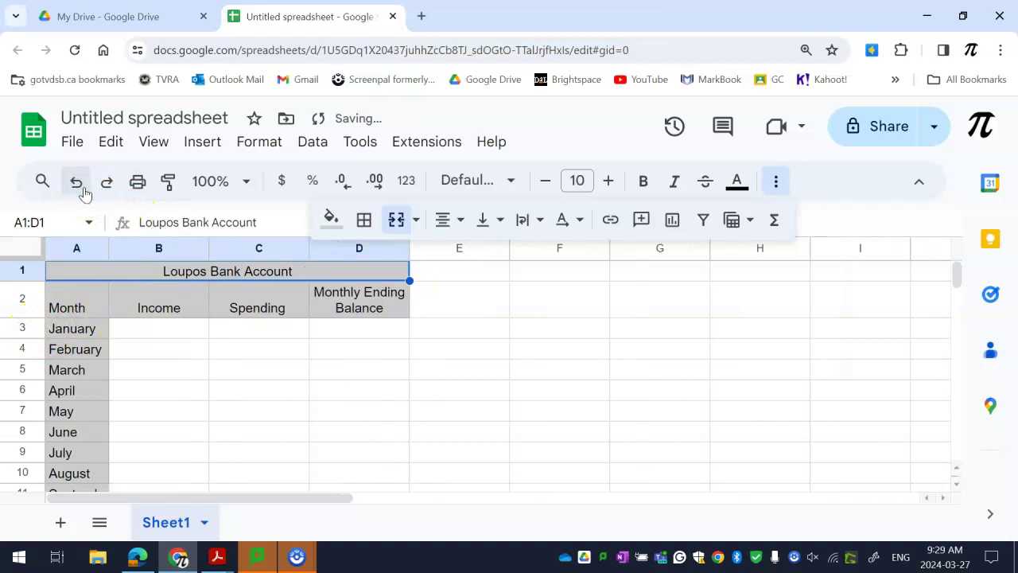
pyautogui.click(77, 183)
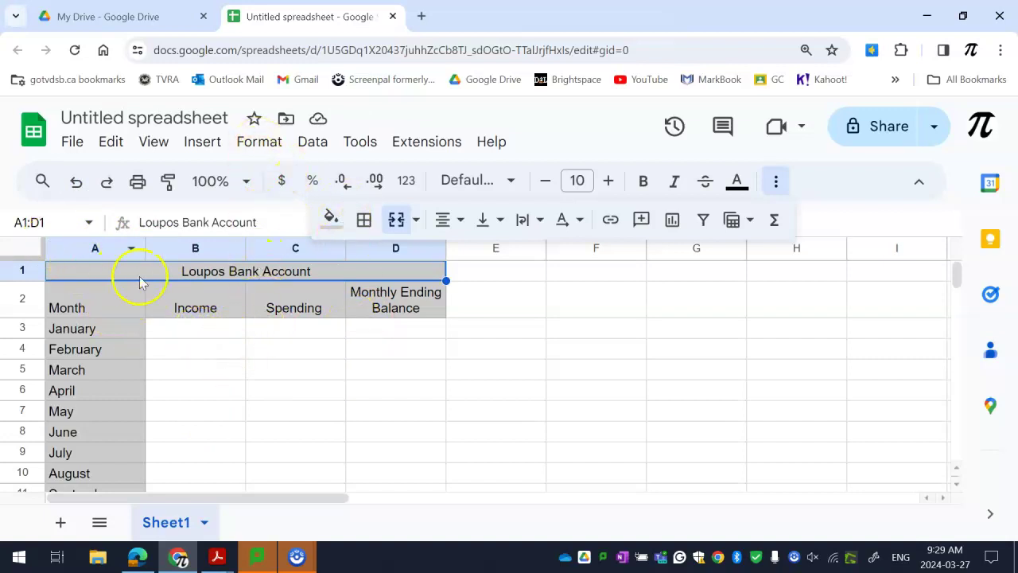
# Examine how the title and header rows behave while scrolling through the month rows down to December.
pyautogui.scroll(-5, 228, 386)
pyautogui.scroll(4, 227, 386)
pyautogui.scroll(-3, 228, 386)
pyautogui.scroll(4, 228, 382)
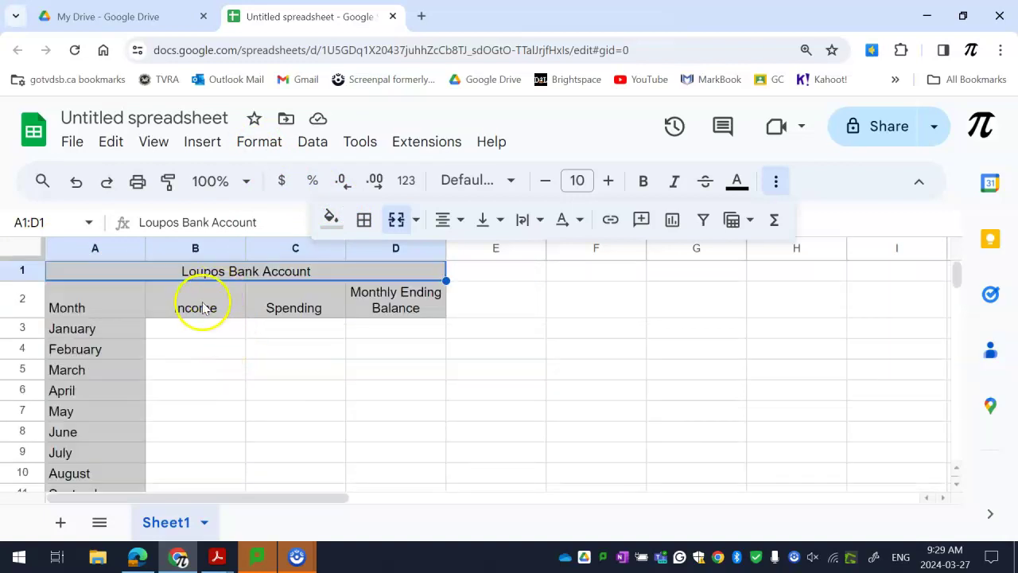
pyautogui.scroll(-2, 203, 319)
pyautogui.moveTo(215, 375); pyautogui.dragTo(216, 413)
pyautogui.click(203, 320)
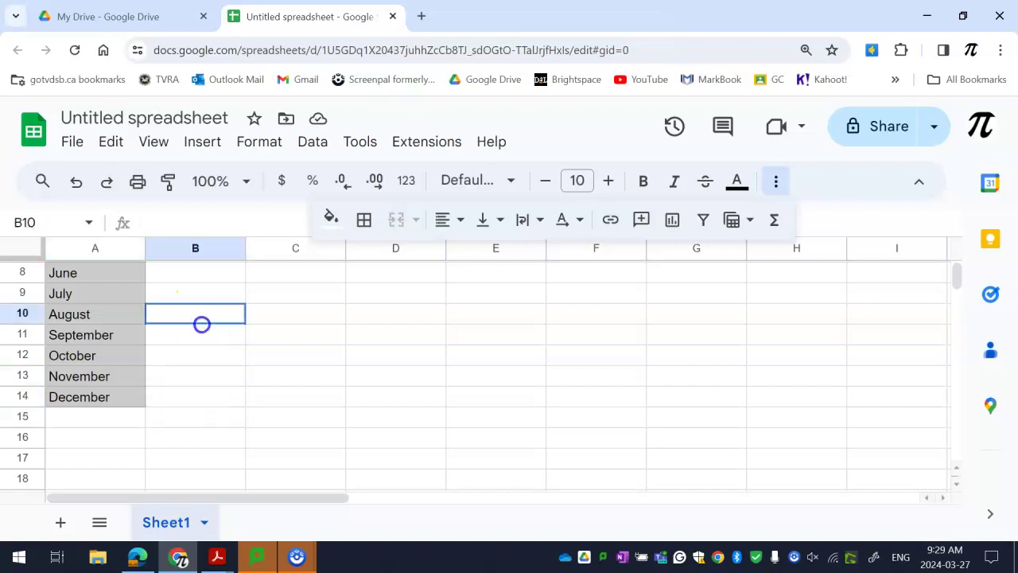
pyautogui.scroll(2, 204, 321)
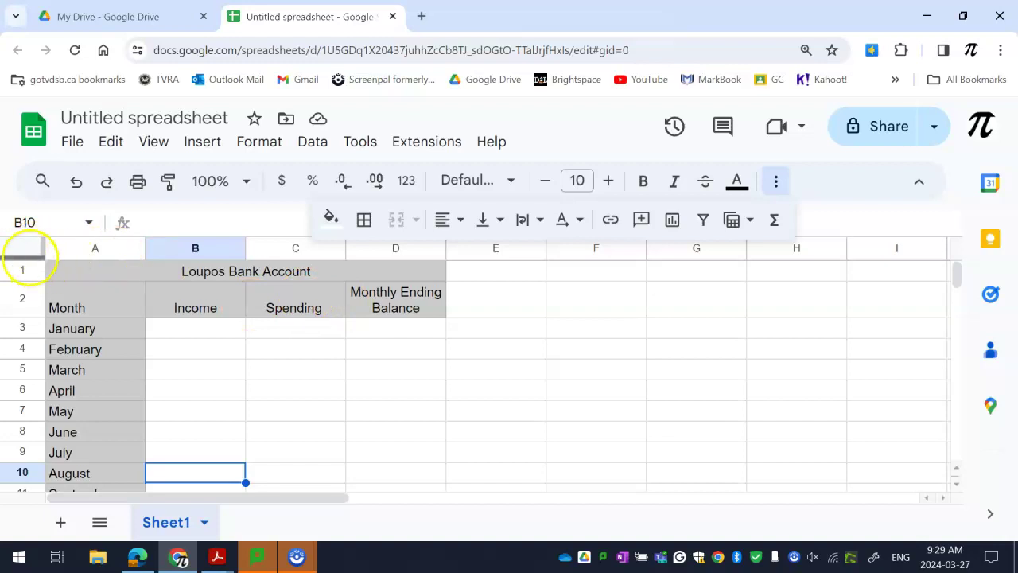
# Freeze rows 1 and 2 and check the frozen headers against the scrolling month rows.
pyautogui.moveTo(30, 259); pyautogui.dragTo(22, 319)
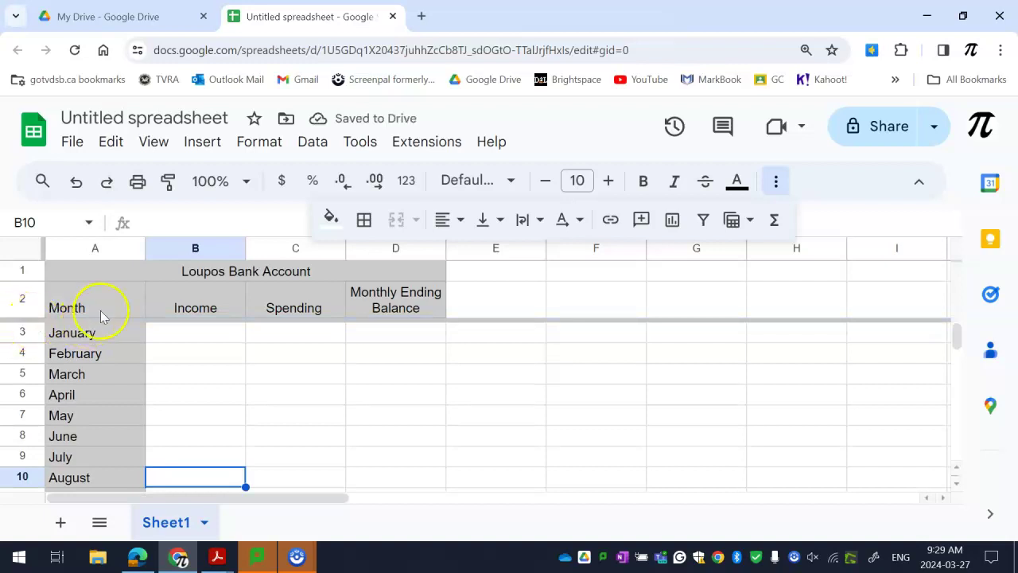
pyautogui.scroll(-3, 182, 334)
pyautogui.scroll(2, 183, 334)
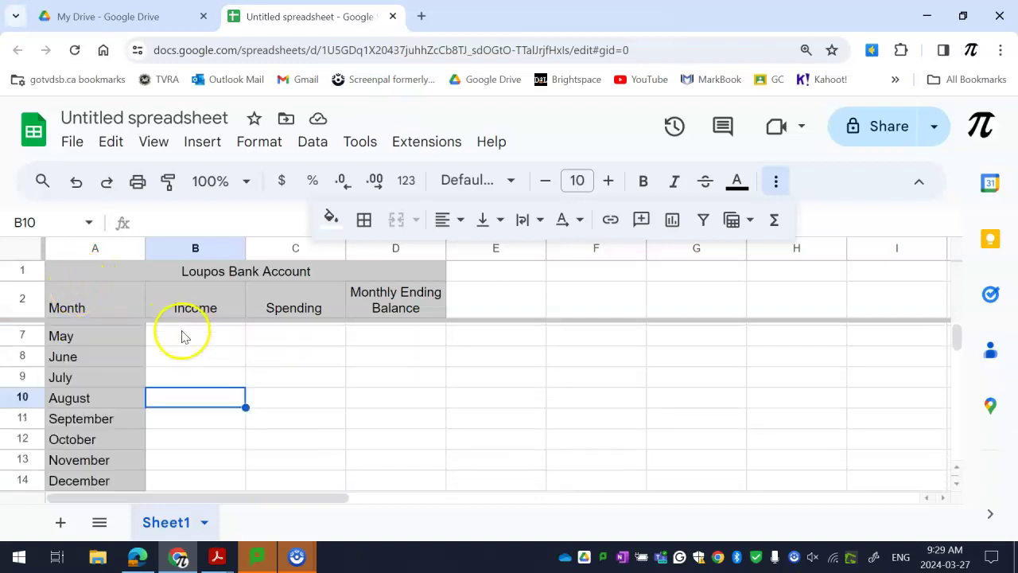
pyautogui.scroll(-2, 184, 335)
pyautogui.scroll(4, 147, 318)
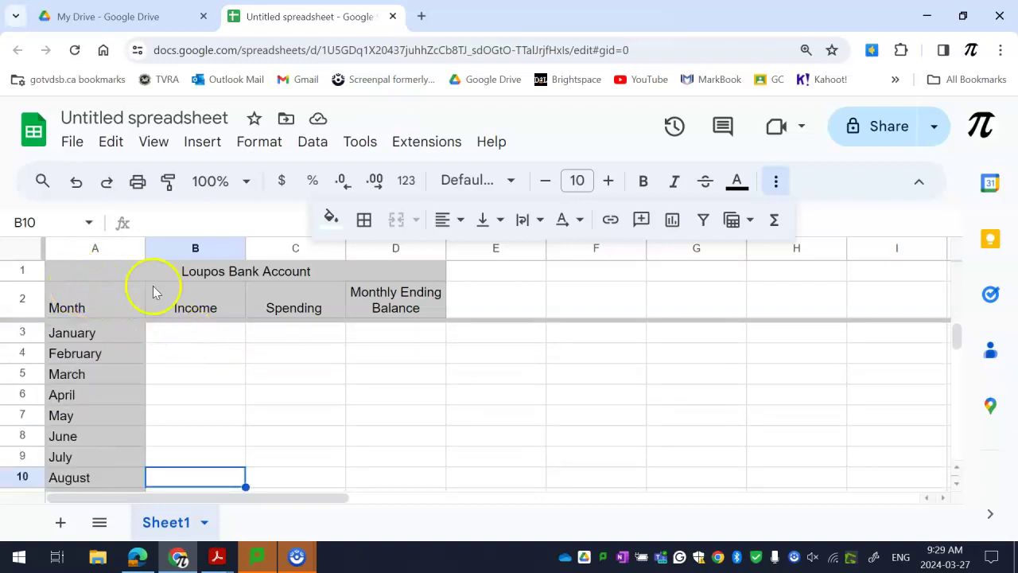
pyautogui.scroll(-2, 183, 310)
# Try to freeze the Month column A.
pyautogui.moveTo(44, 247); pyautogui.dragTo(148, 247)
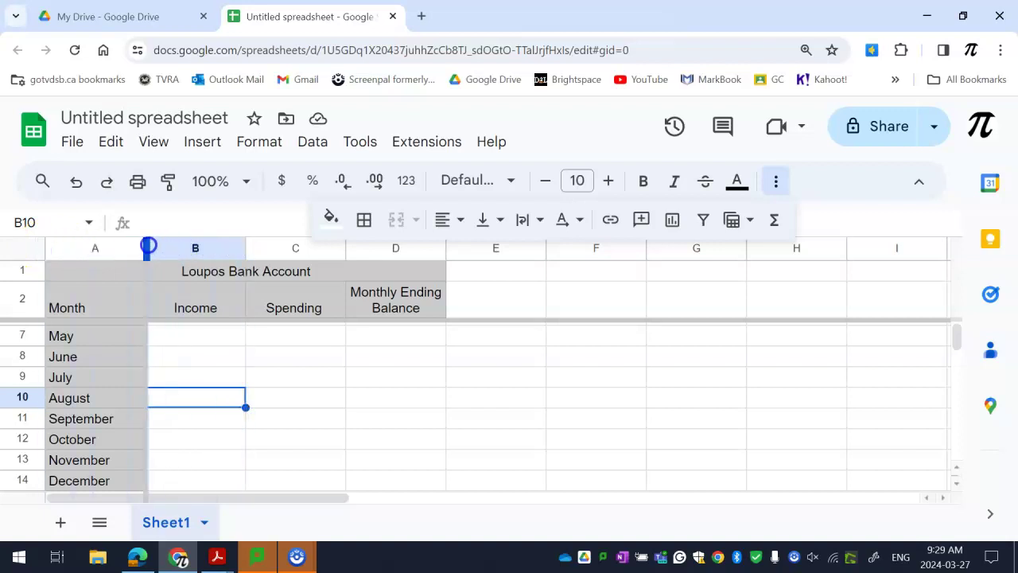
pyautogui.click(765, 237)
pyautogui.click(172, 272)
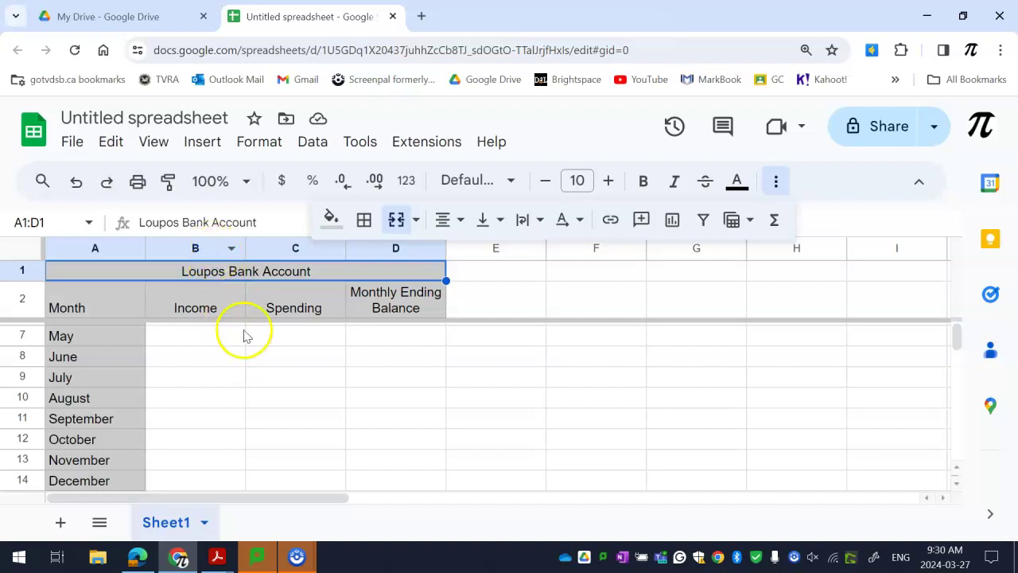
# Insert one column after Spending and three columns before Month, and undo both insertions.
pyautogui.click(296, 250)
pyautogui.click(333, 253)
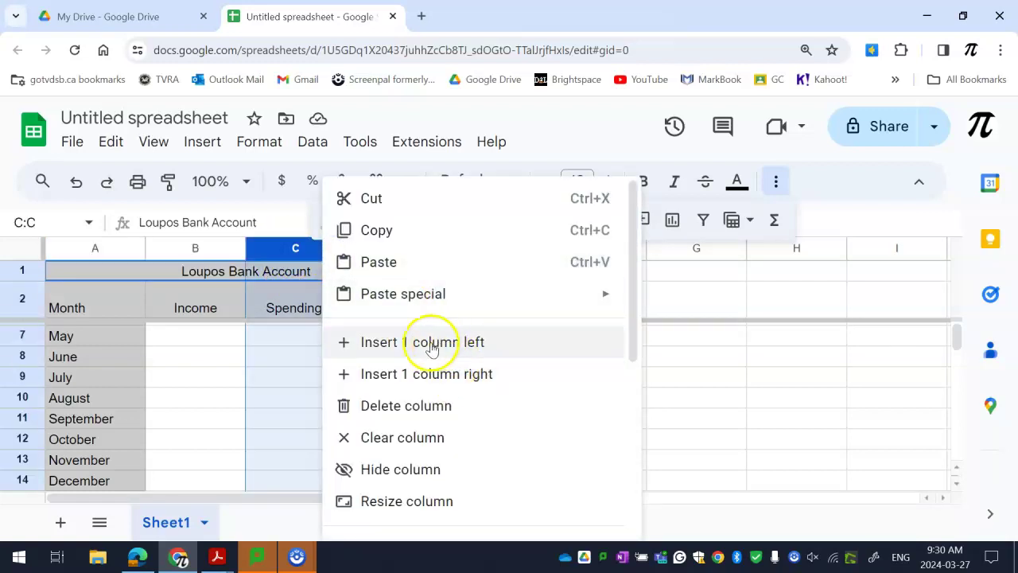
pyautogui.click(439, 373)
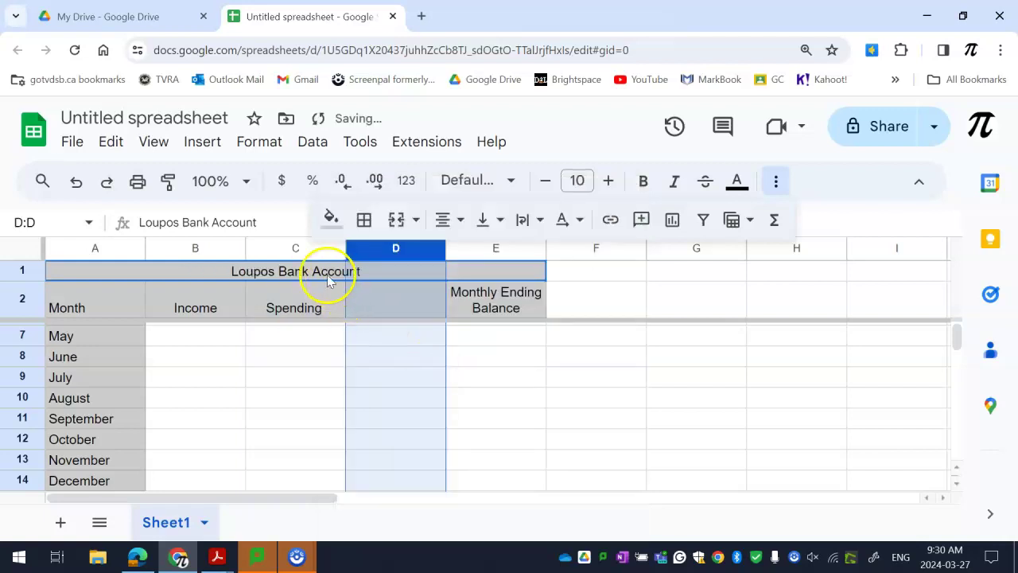
pyautogui.click(330, 250)
pyautogui.click(380, 350)
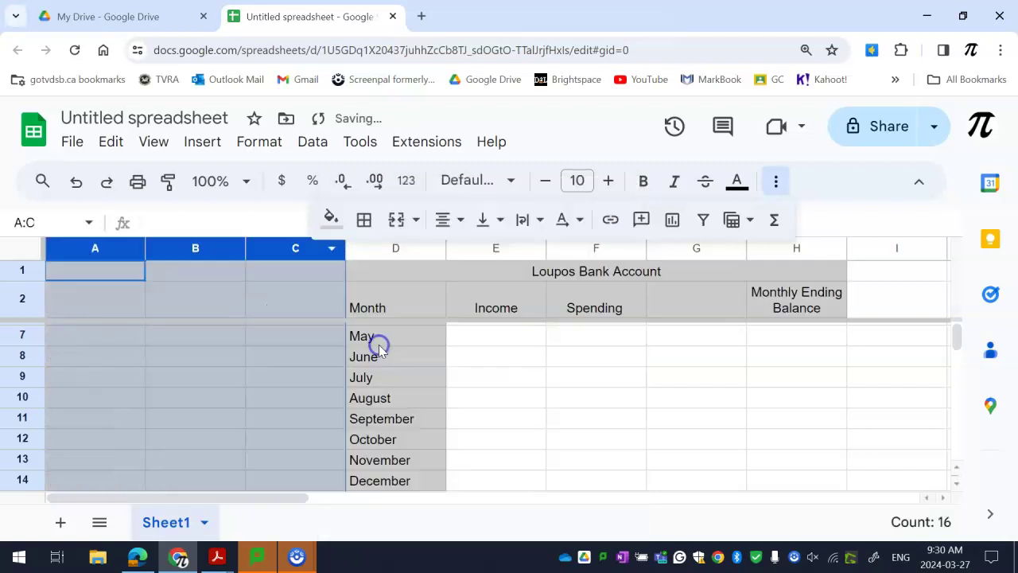
pyautogui.click(77, 182)
pyautogui.click(79, 183)
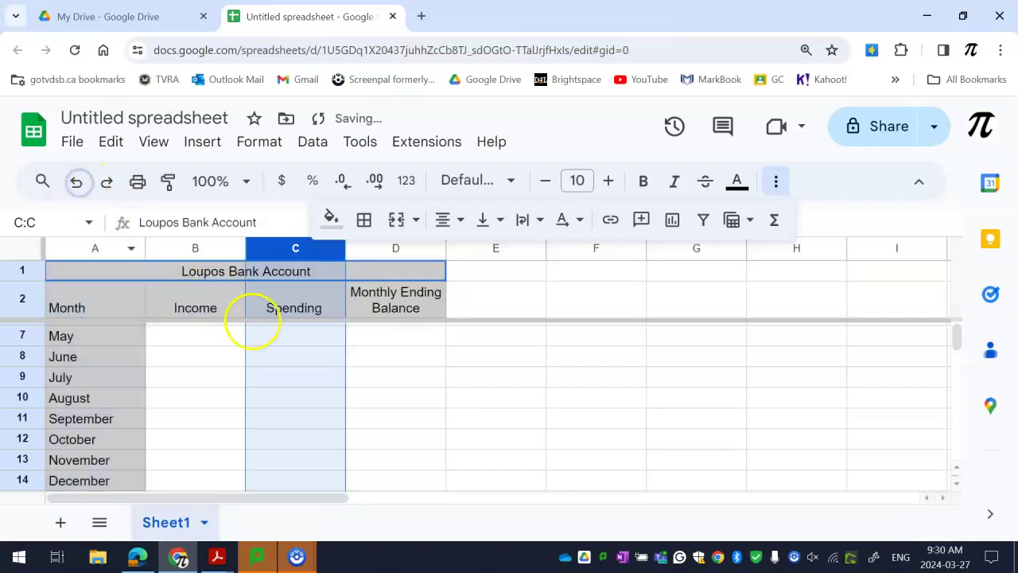
pyautogui.click(219, 379)
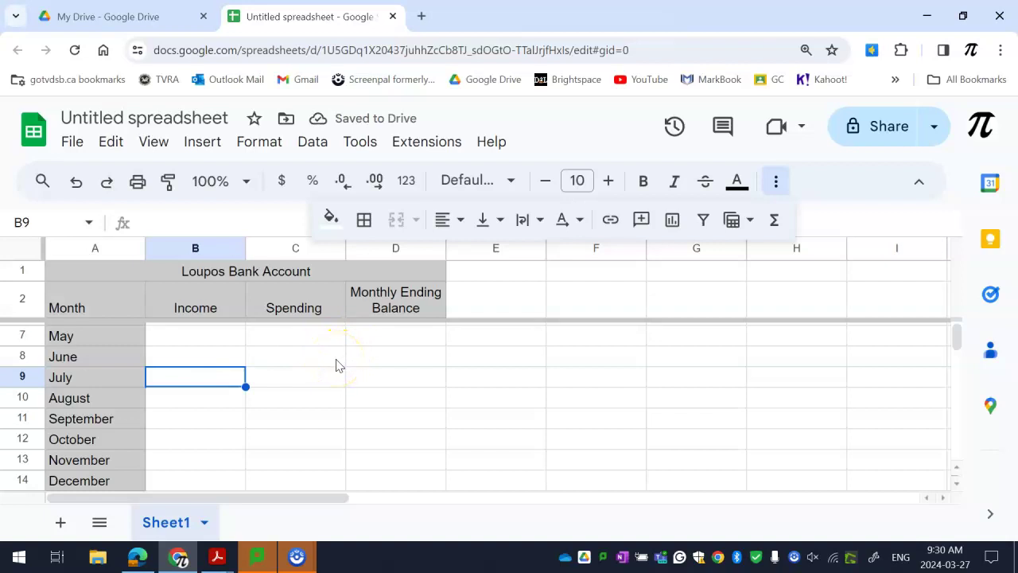
# Switch to the Brightspace lesson page showing the example bank account spreadsheet.
pyautogui.click(225, 335)
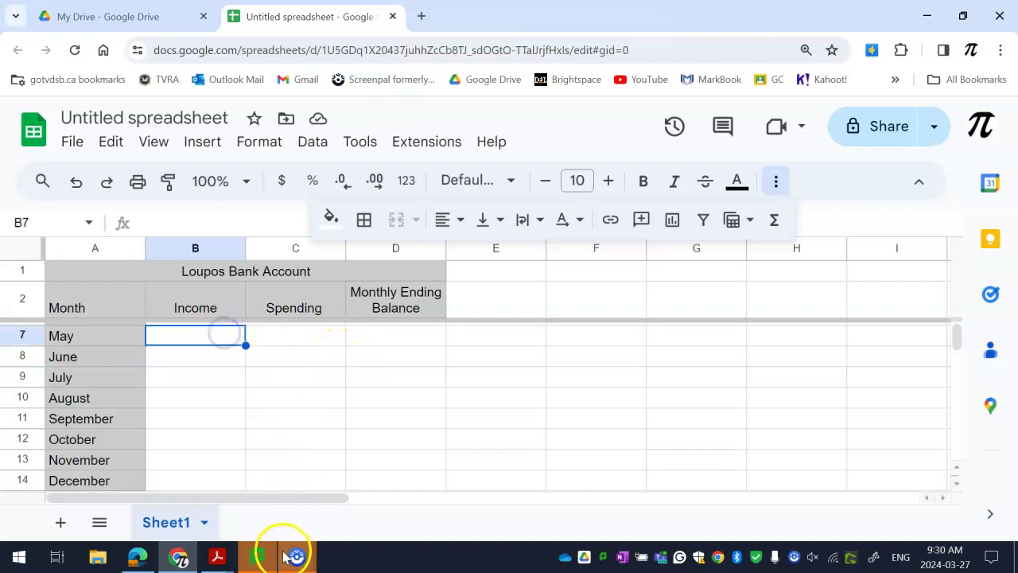
pyautogui.click(141, 14)
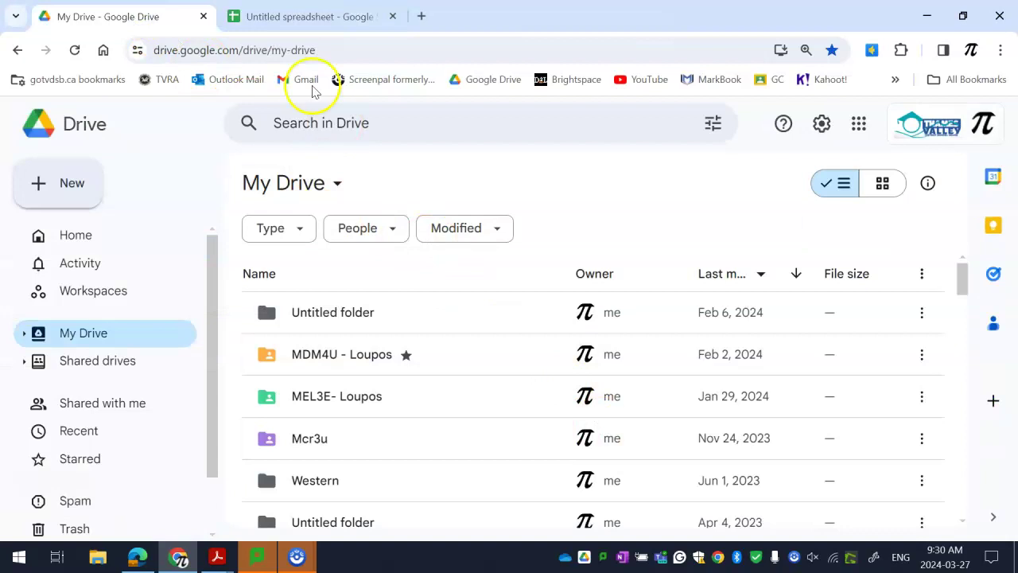
pyautogui.click(280, 16)
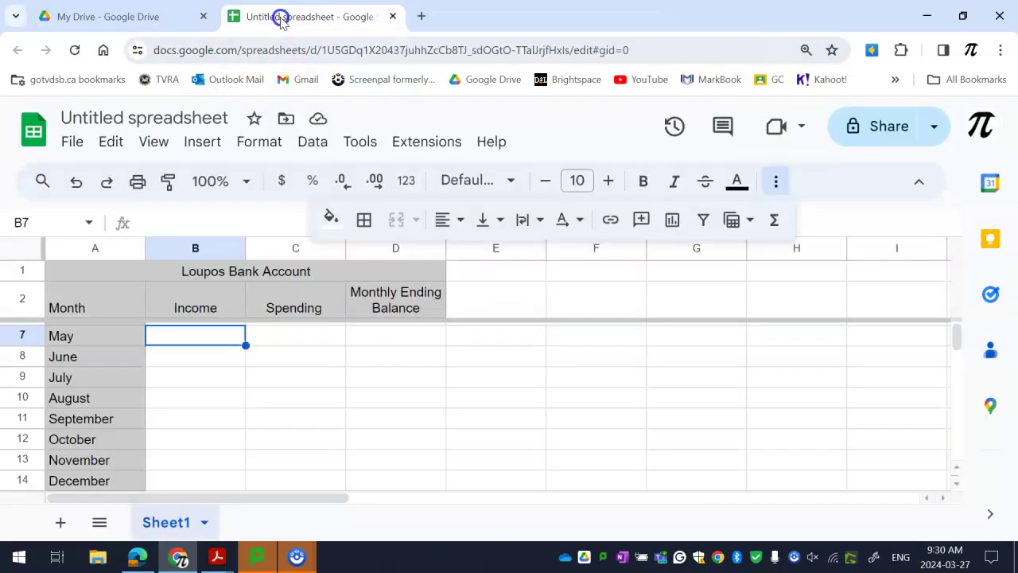
pyautogui.click(169, 561)
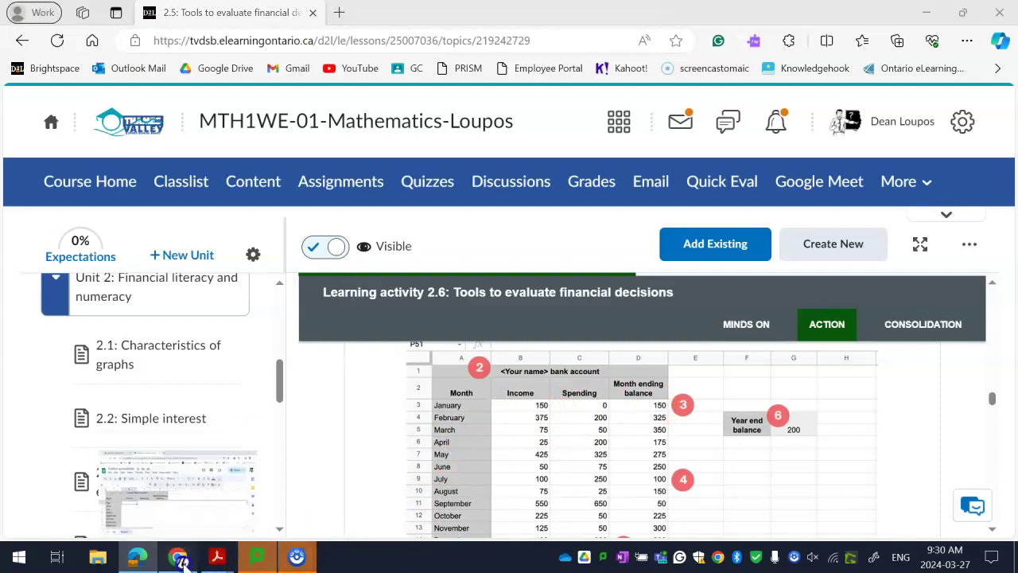
# Switch to the bank account spreadsheet in Google Sheets and enter 150 income and 0 spending in the May row.
pyautogui.click(181, 557)
pyautogui.write('1')
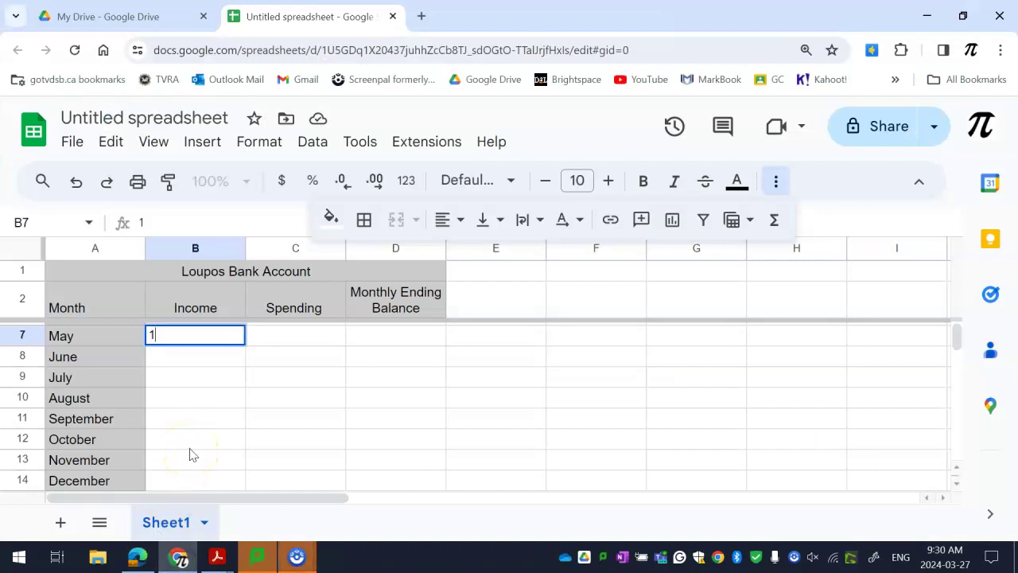
pyautogui.press('Return')
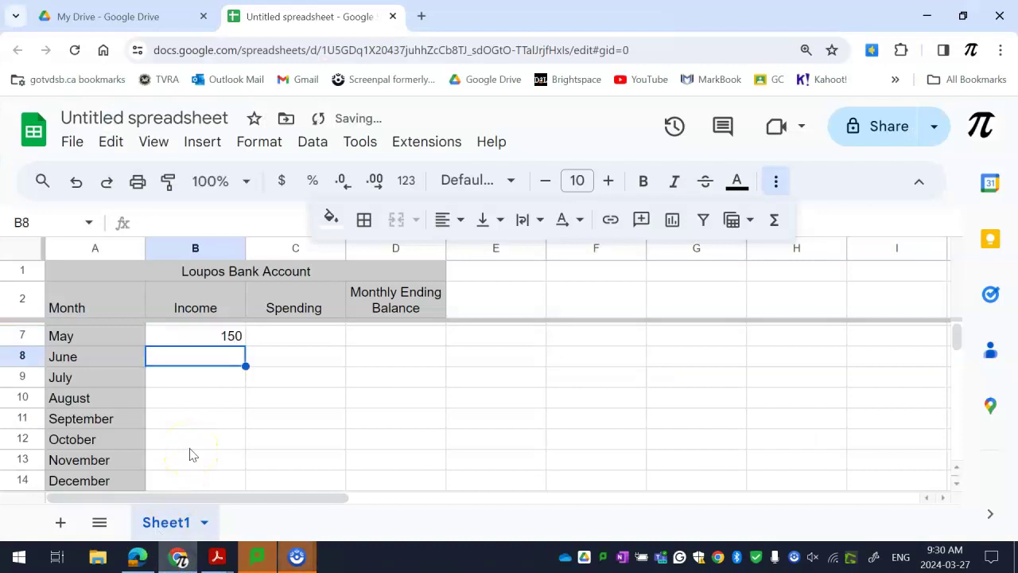
pyautogui.press('Right')
pyautogui.press('Up')
pyautogui.write('-')
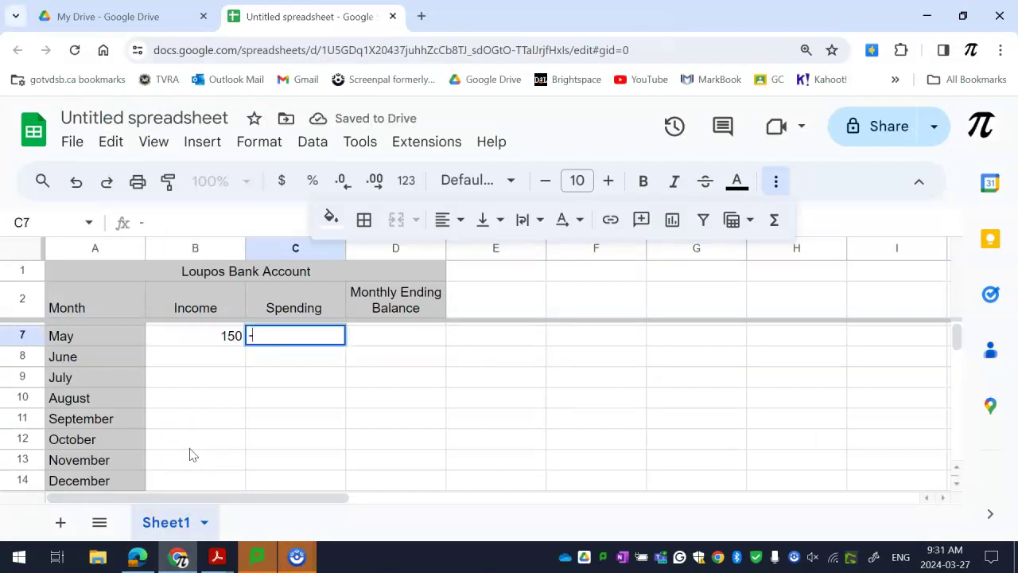
pyautogui.press('Return')
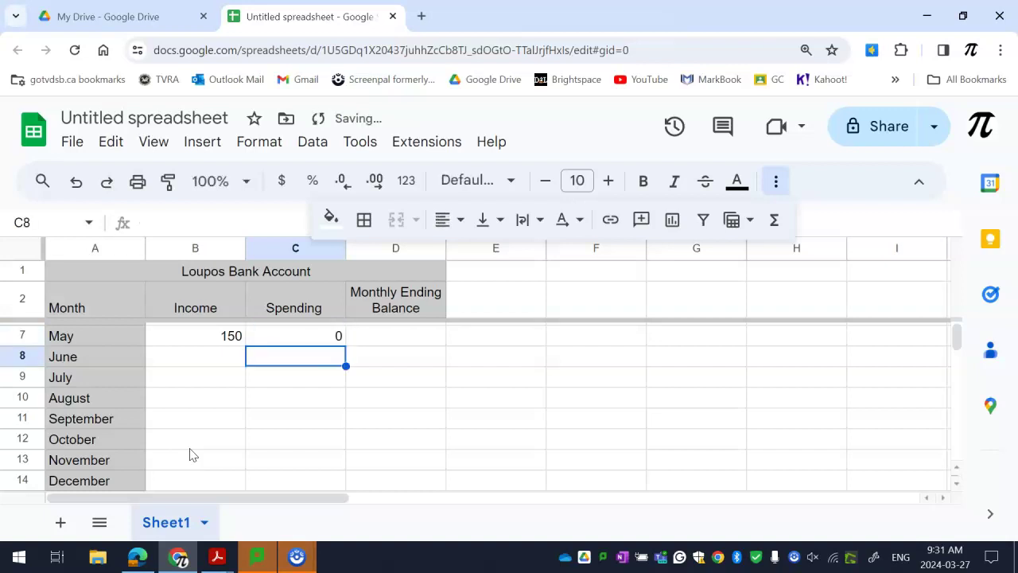
# Enter 375 income and 200 spending in the June row.
pyautogui.press('Left')
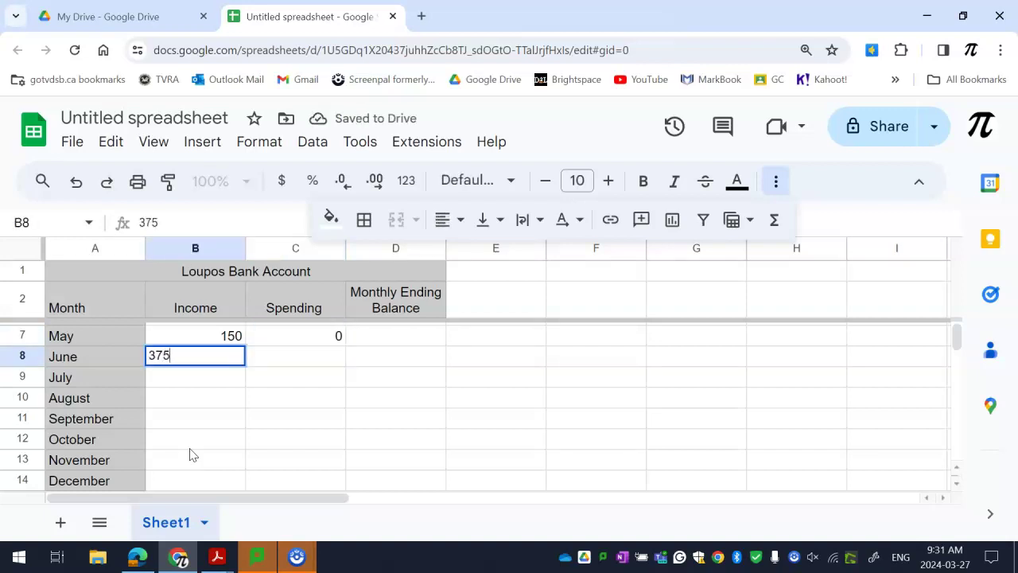
pyautogui.press('Tab')
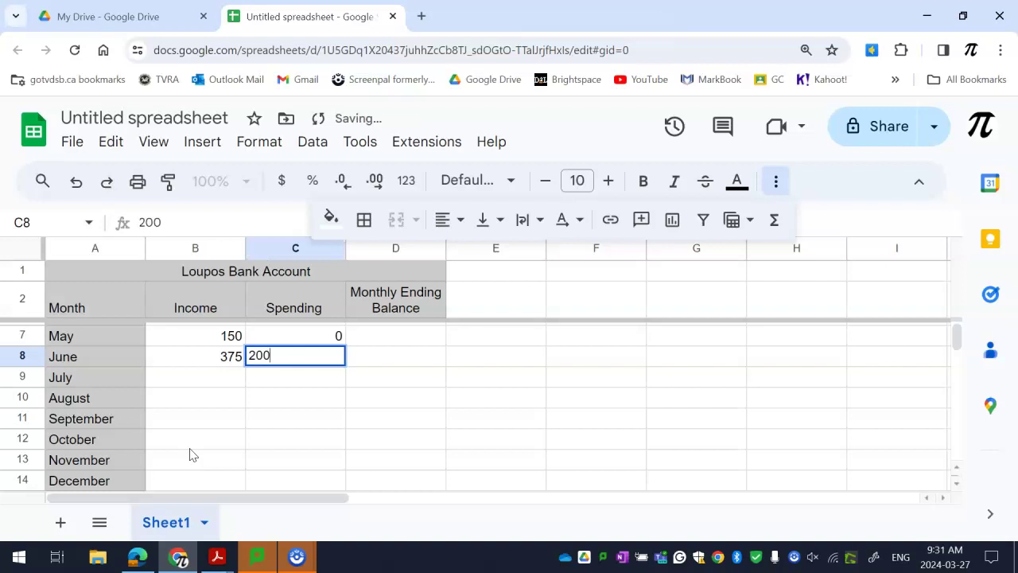
pyautogui.click(275, 420)
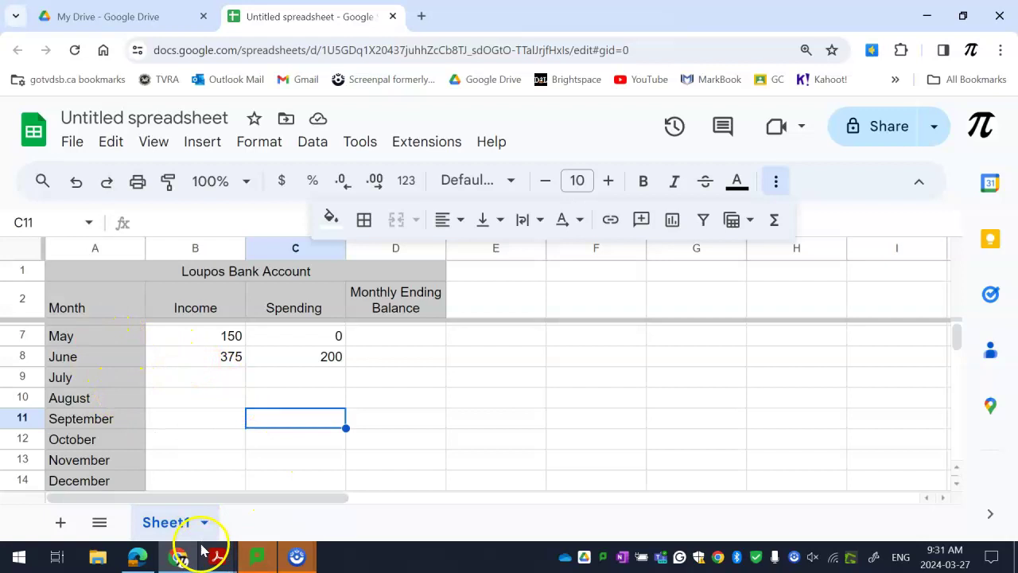
# Store June's income as text by adding an apostrophe in front of 375 in cell B8.
pyautogui.click(182, 336)
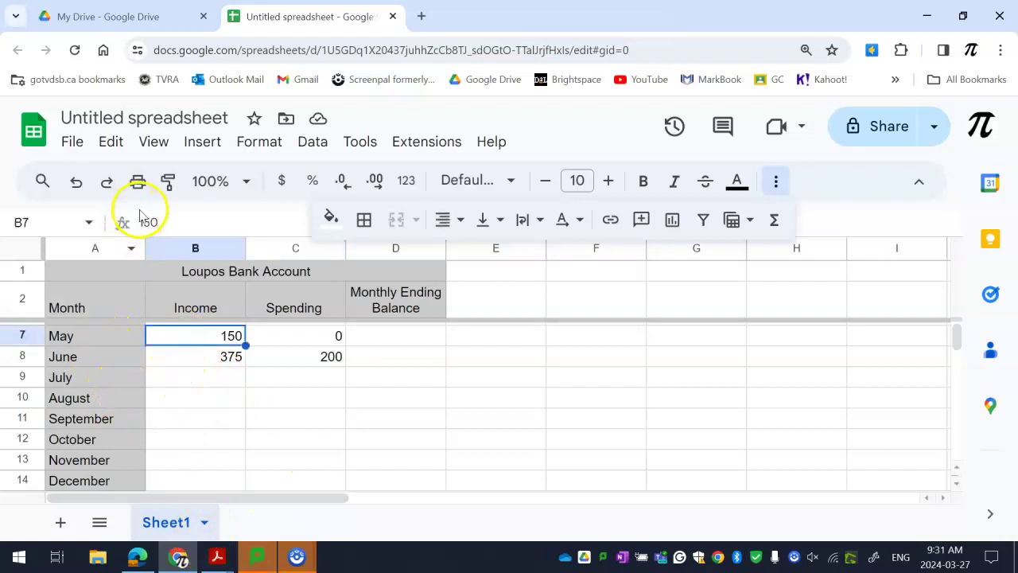
pyautogui.click(108, 344)
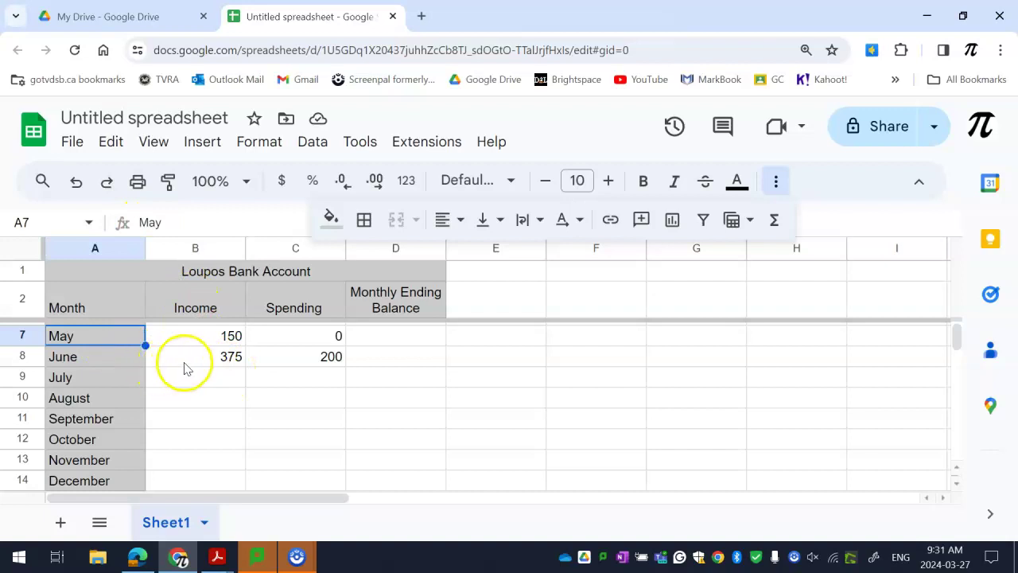
pyautogui.click(209, 358)
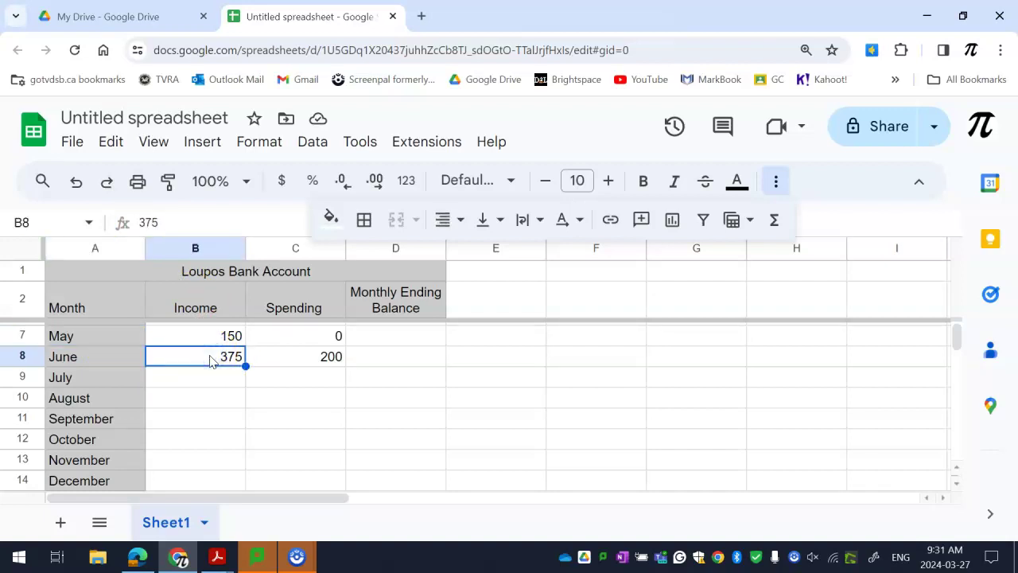
pyautogui.click(142, 222)
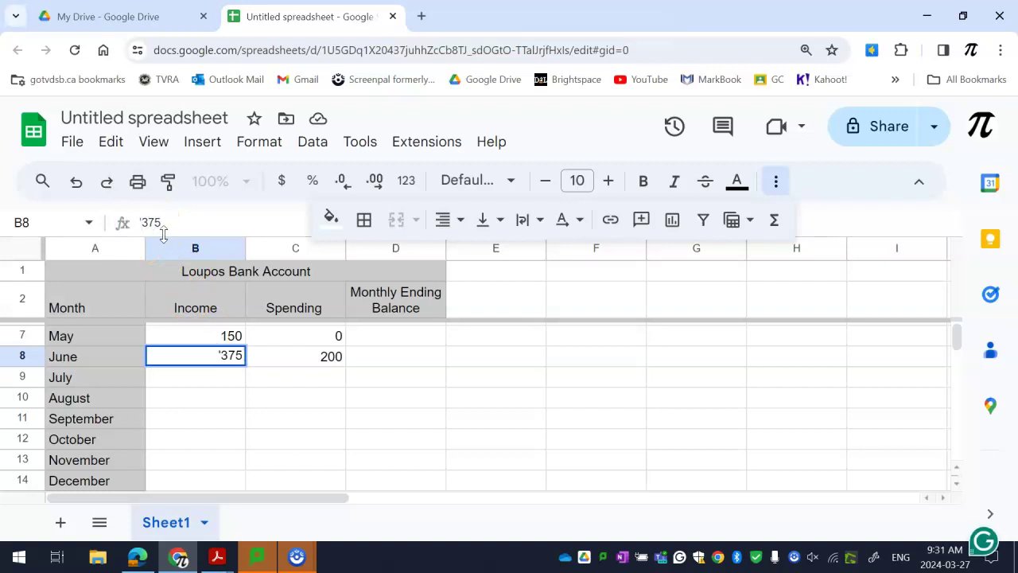
pyautogui.write("'")
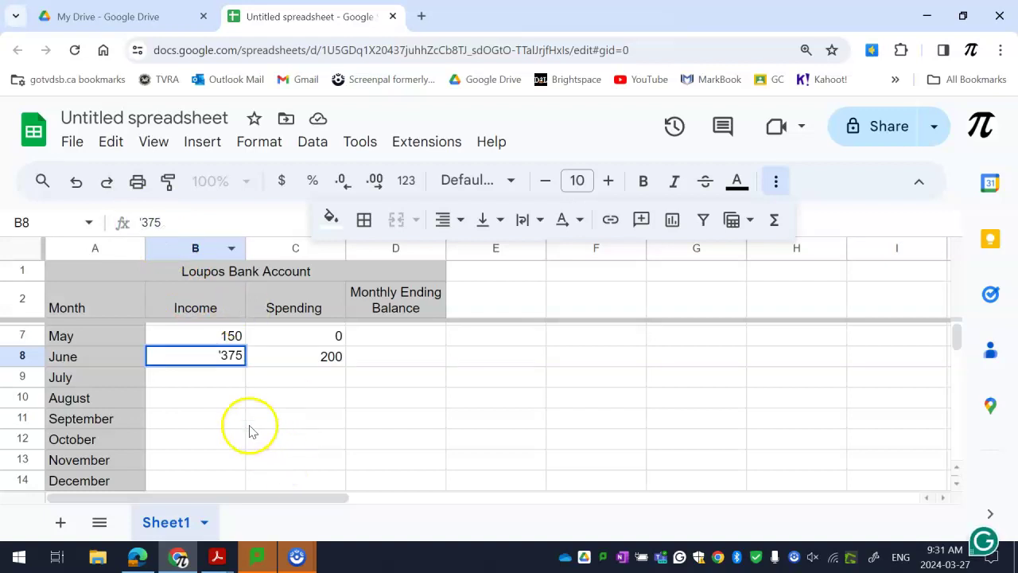
pyautogui.click(250, 425)
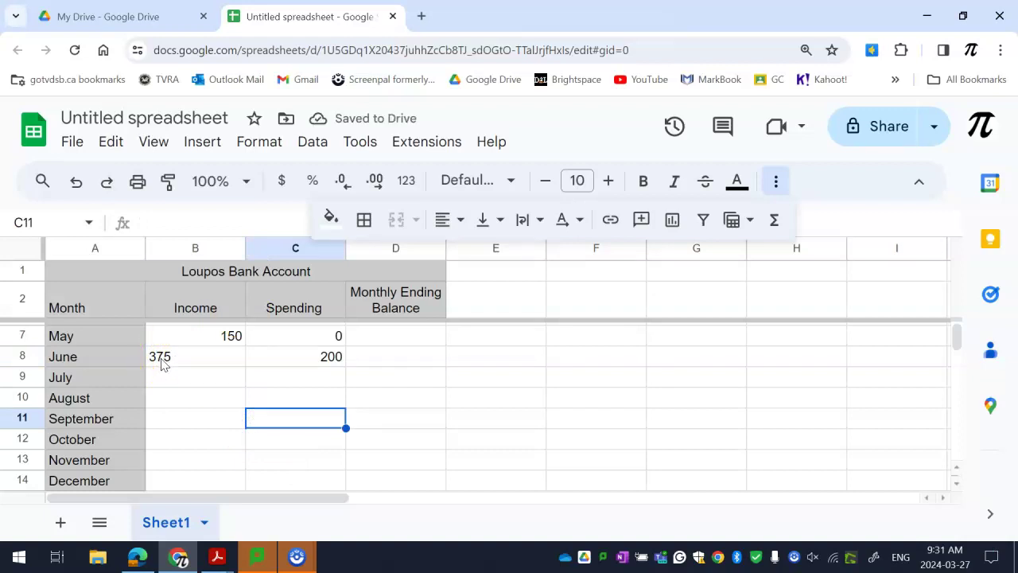
# Undo the apostrophe in June's income, keeping 200 as the June spending.
pyautogui.click(162, 358)
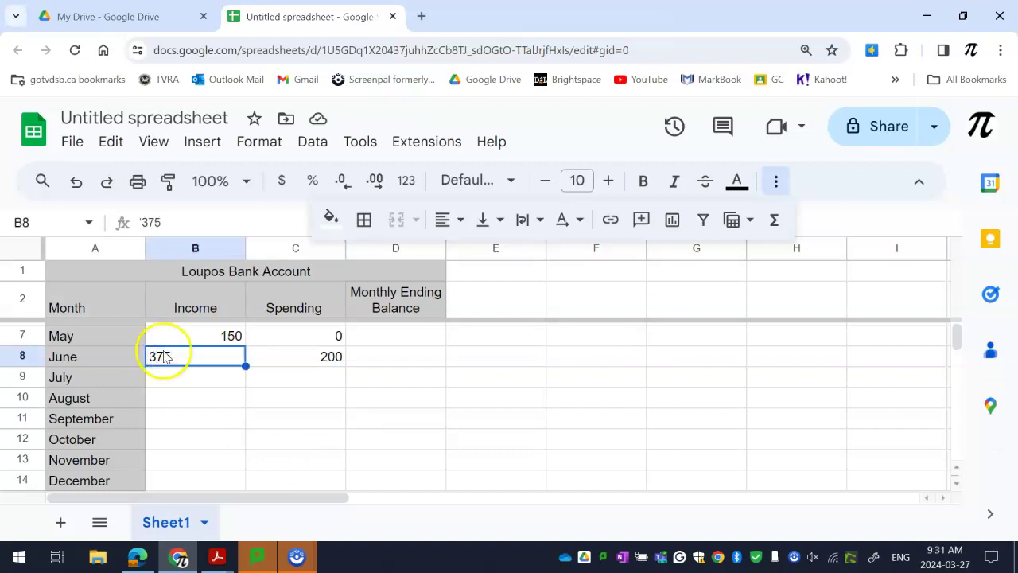
pyautogui.click(70, 182)
pyautogui.click(68, 184)
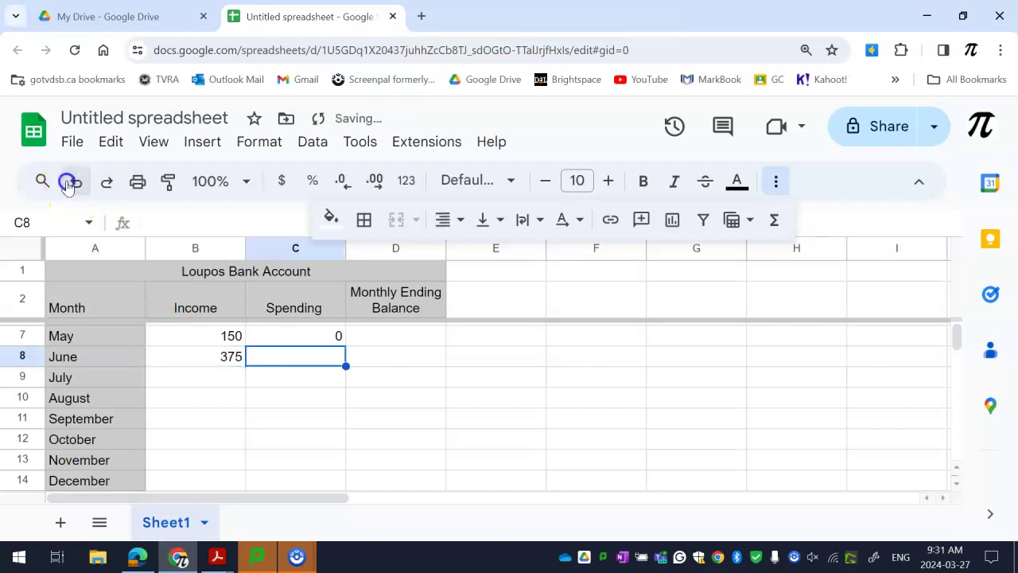
pyautogui.click(104, 182)
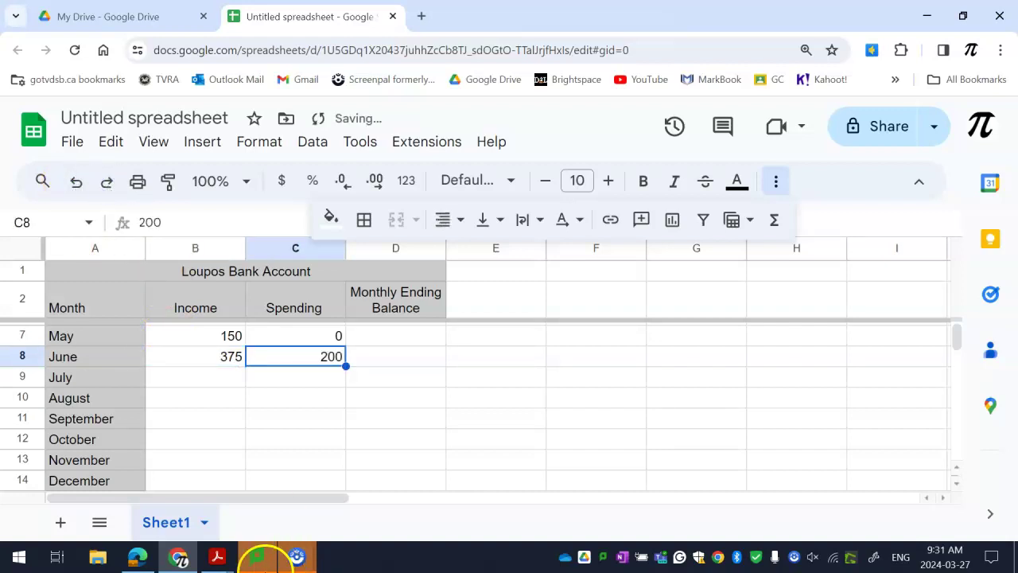
# Switch to the Brightspace lesson page and copy the text B3 − C3 from instruction 3 below the example table.
pyautogui.click(138, 557)
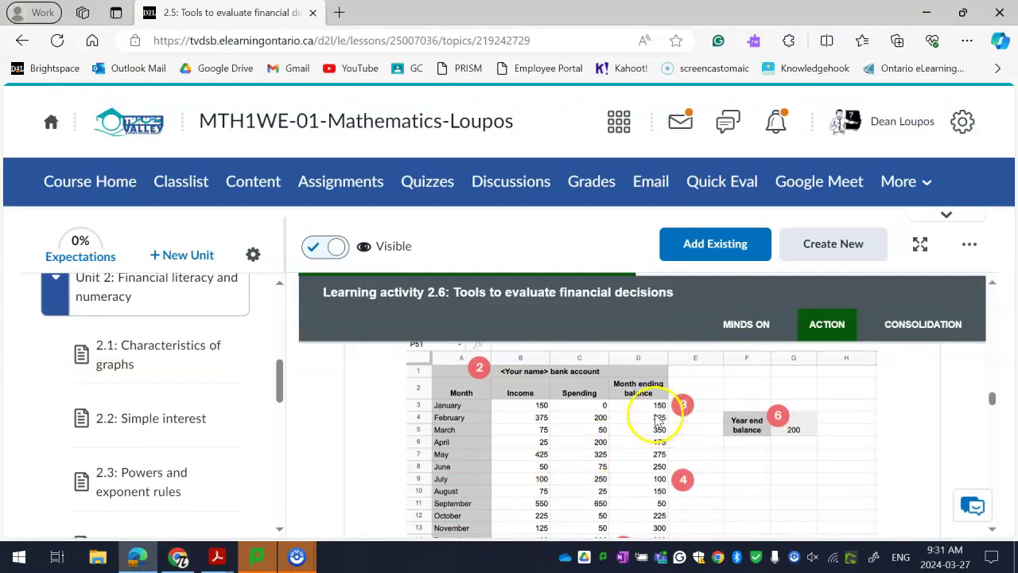
pyautogui.scroll(-2, 636, 420)
pyautogui.scroll(-5, 634, 420)
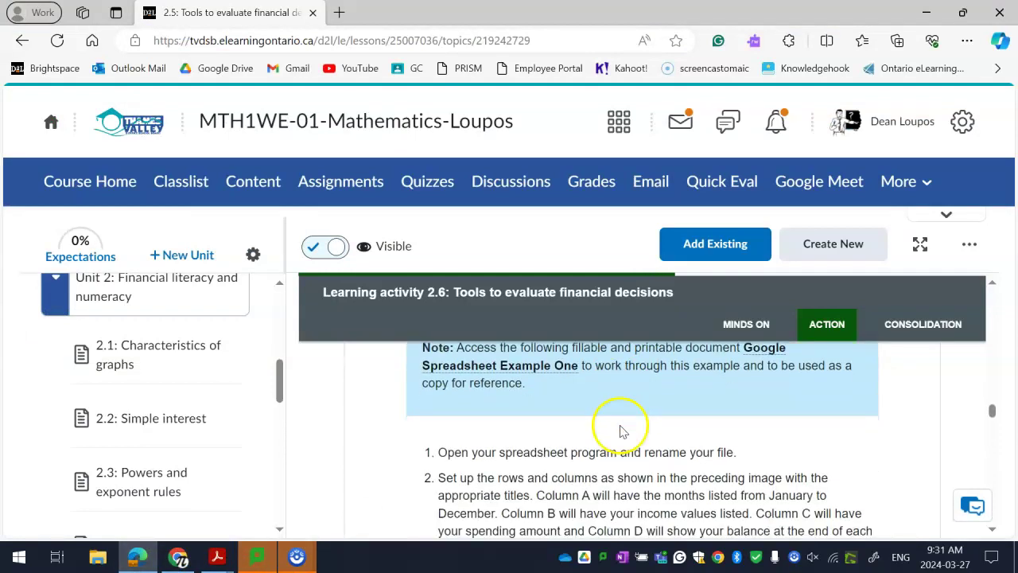
pyautogui.scroll(8, 634, 441)
pyautogui.scroll(-4, 639, 422)
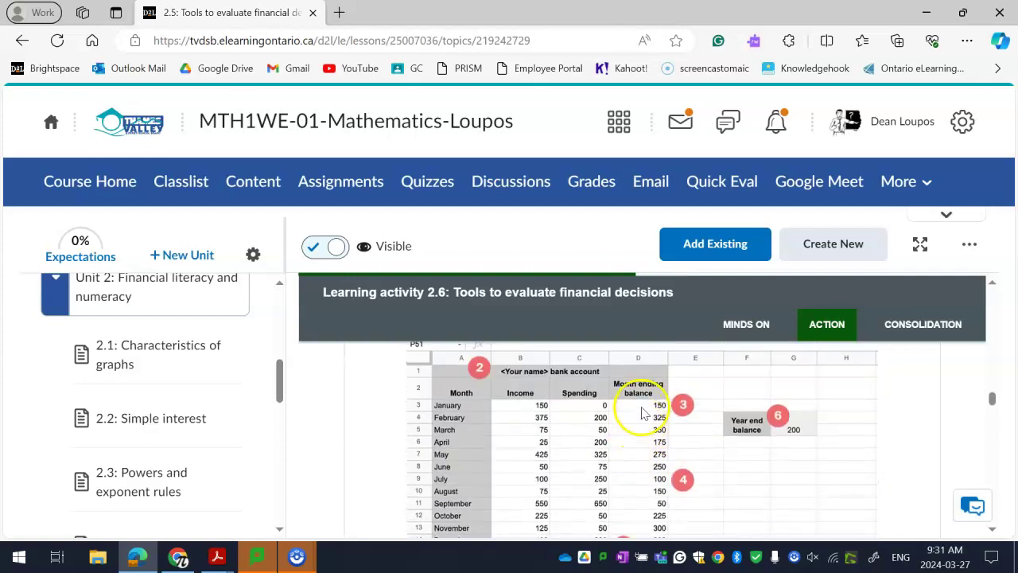
pyautogui.scroll(-2, 640, 415)
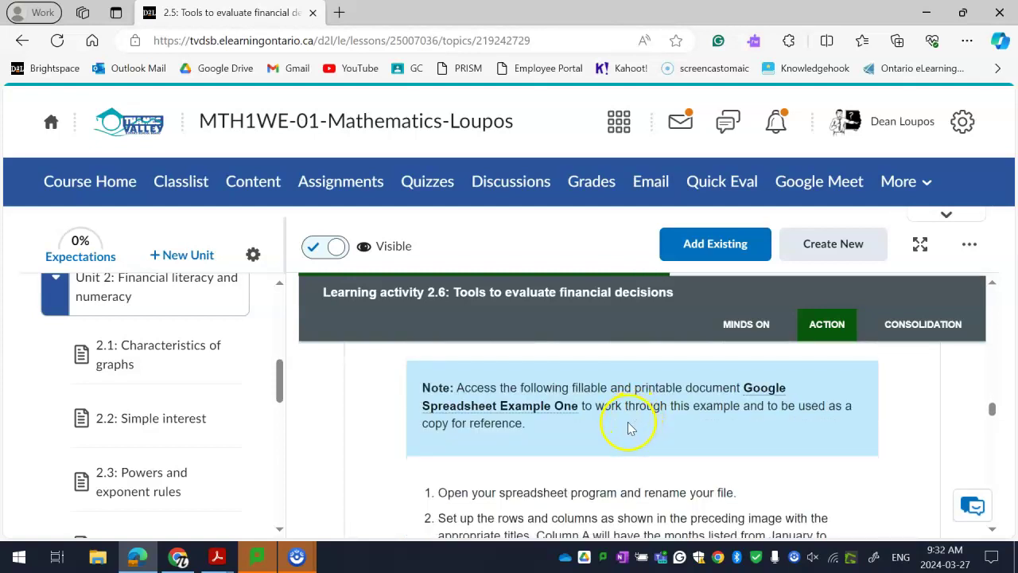
pyautogui.scroll(-3, 629, 428)
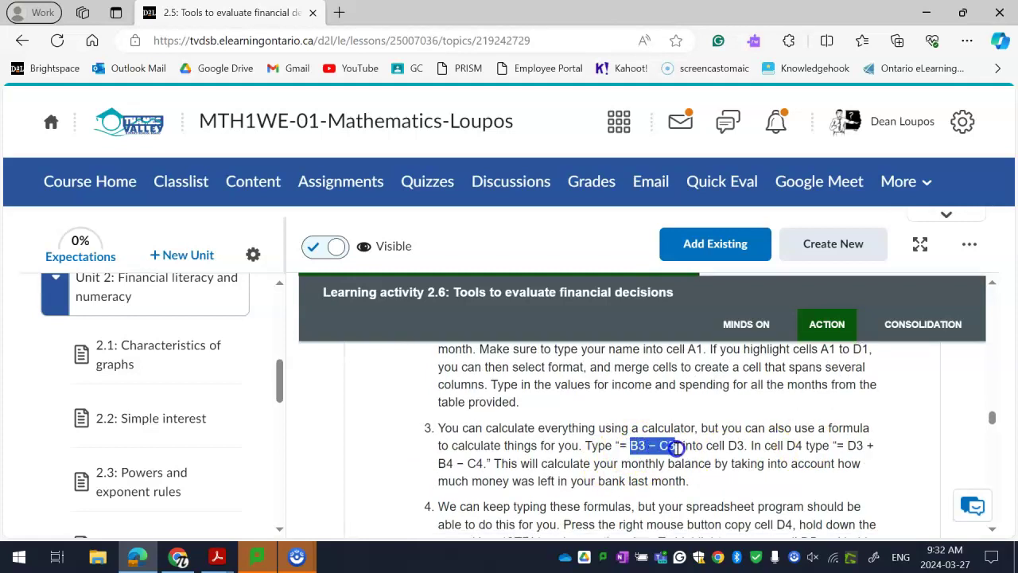
pyautogui.moveTo(676, 448); pyautogui.dragTo(678, 447)
pyautogui.hotkey('ctrl', 'c')
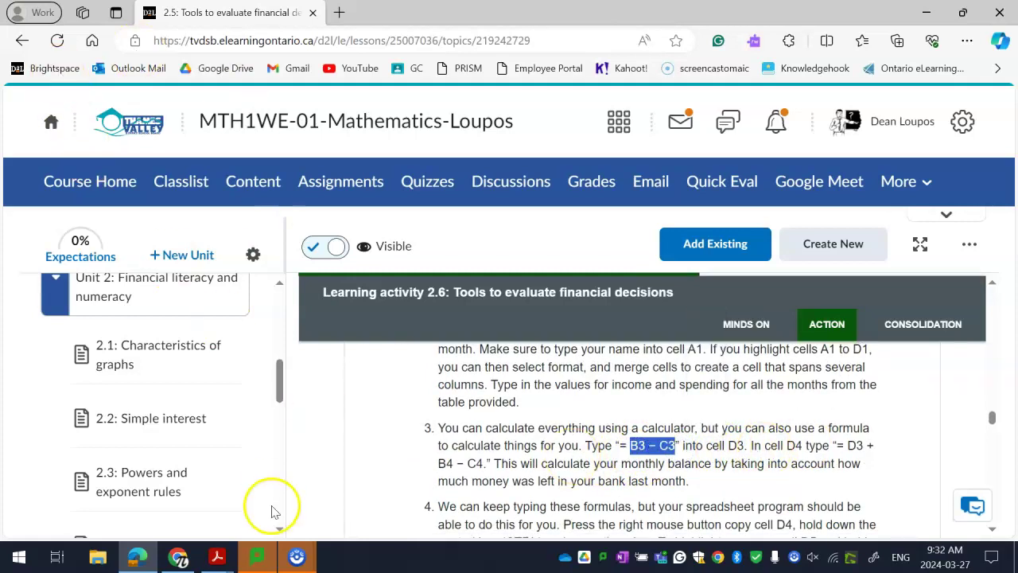
pyautogui.rightClick(656, 450)
pyautogui.click(700, 146)
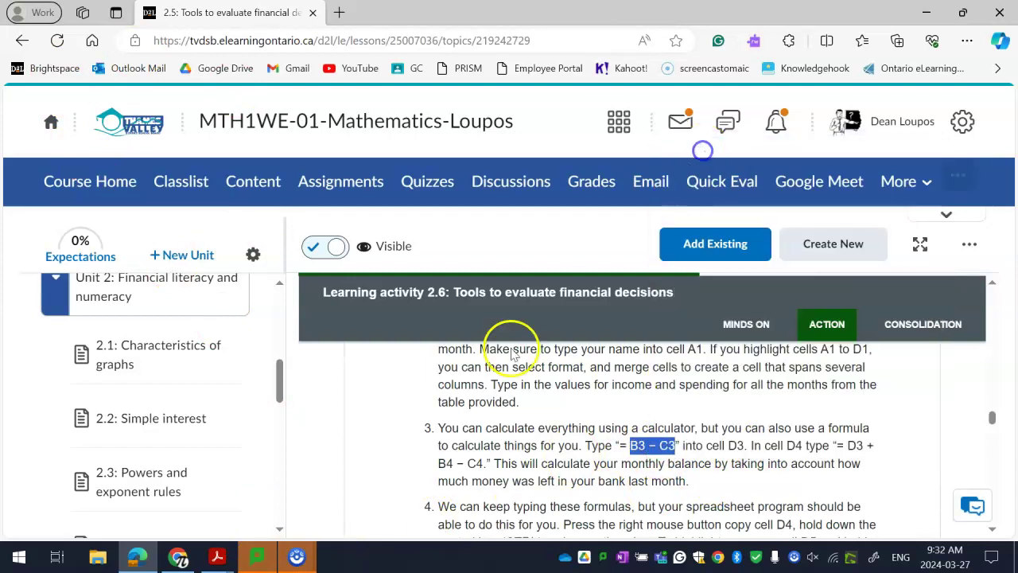
# Switch back to the bank account spreadsheet in Google Sheets.
pyautogui.click(184, 561)
pyautogui.click(183, 562)
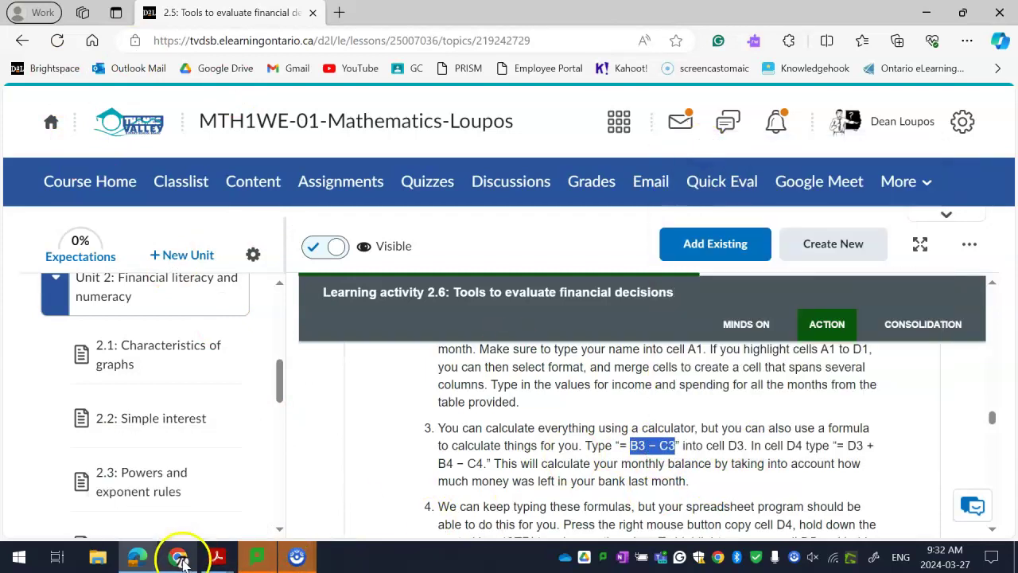
pyautogui.click(404, 443)
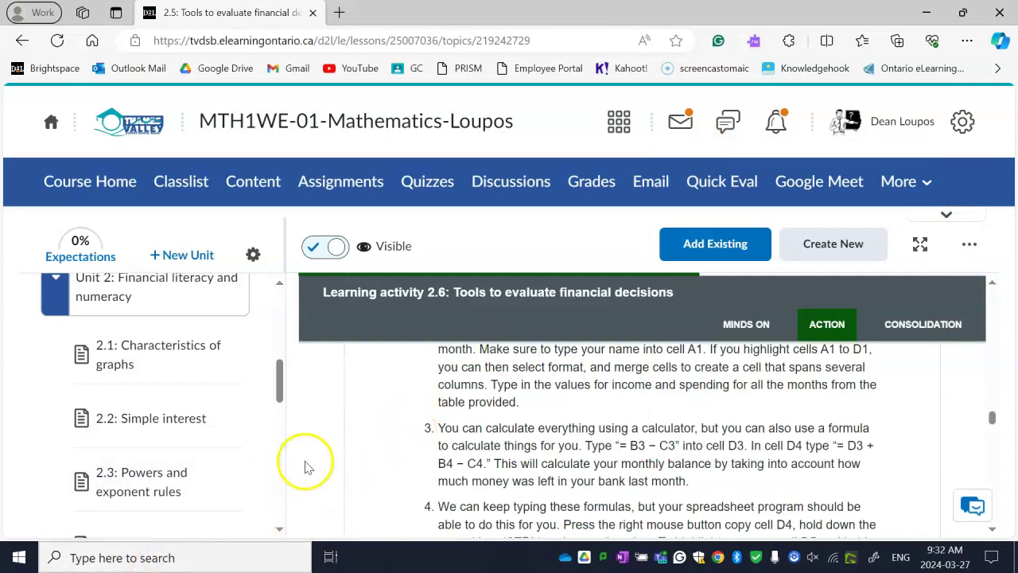
pyautogui.scroll(-1, 310, 469)
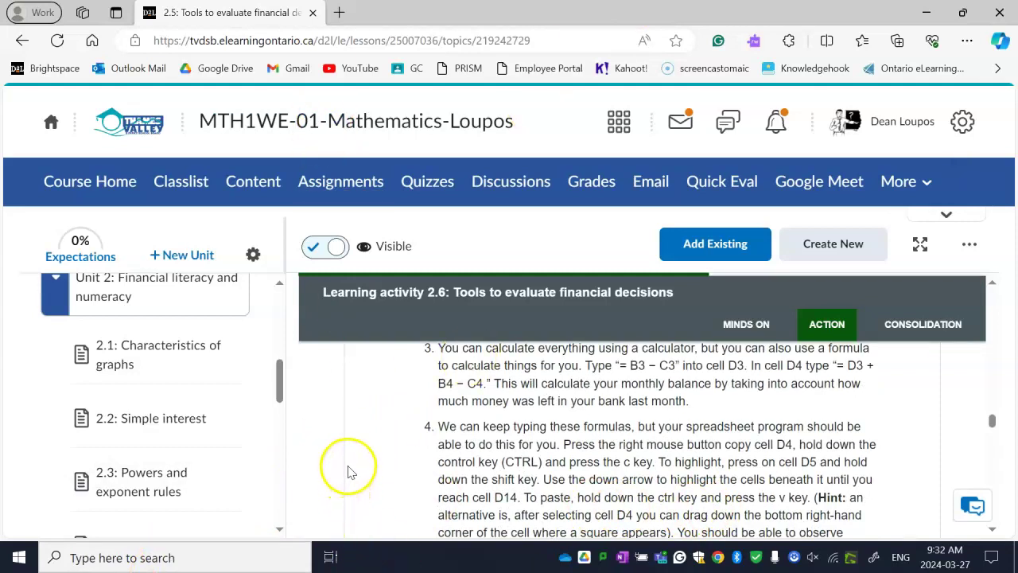
pyautogui.click(21, 560)
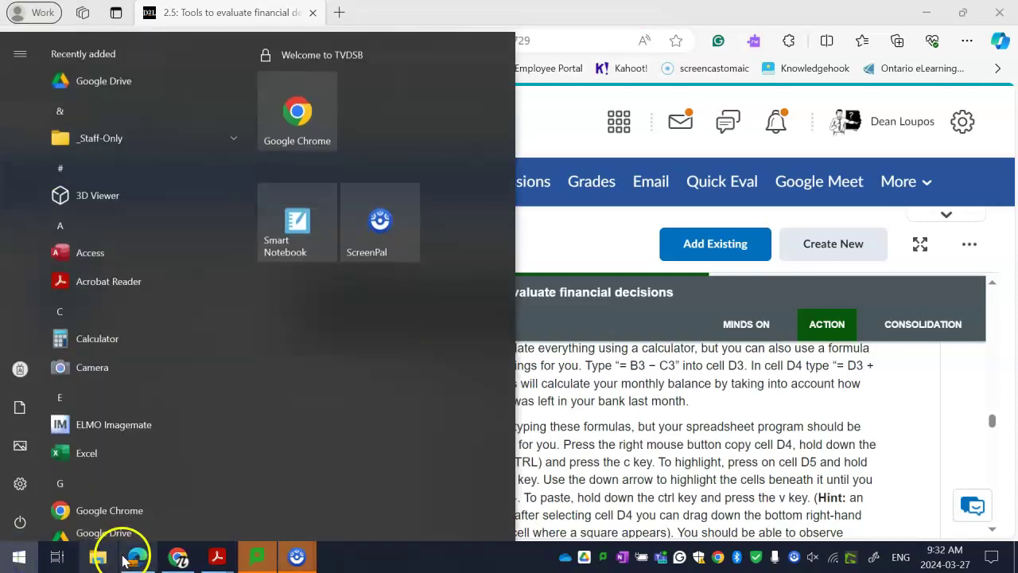
pyautogui.click(135, 560)
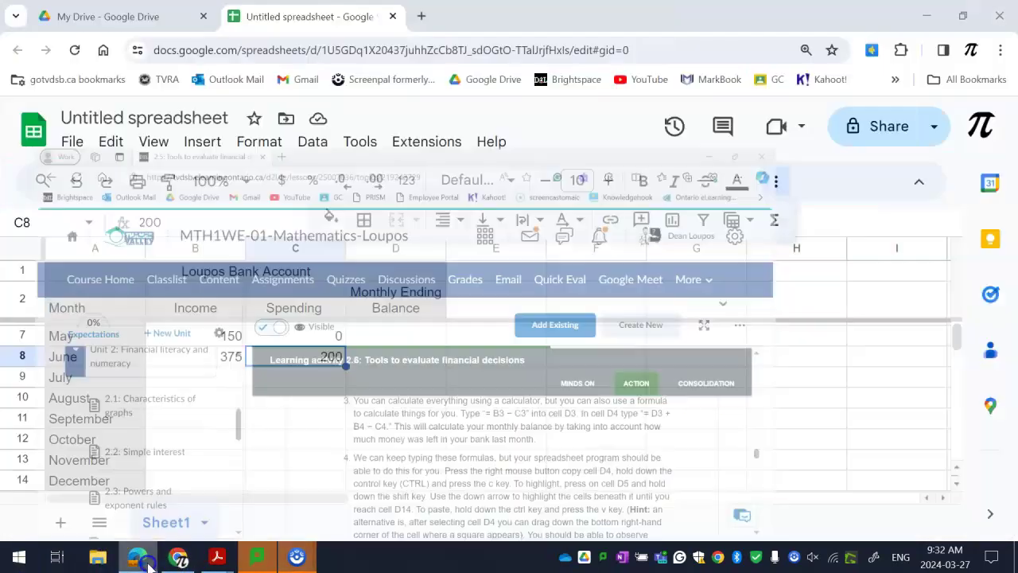
pyautogui.click(178, 559)
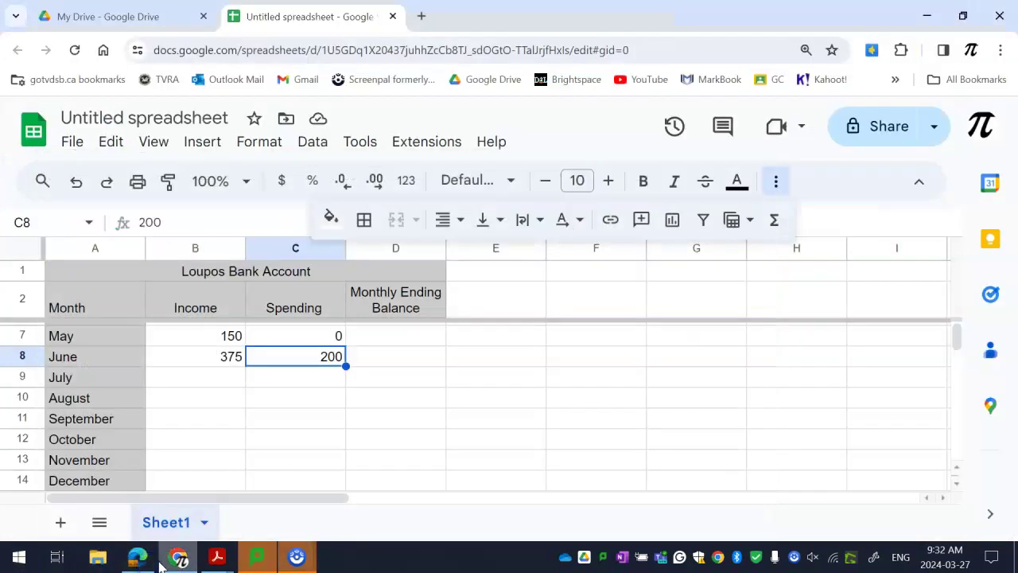
# Paste the copied B3 − C3 text into May's Monthly Ending Balance cell D7.
pyautogui.click(400, 335)
pyautogui.rightClick(400, 335)
pyautogui.click(468, 256)
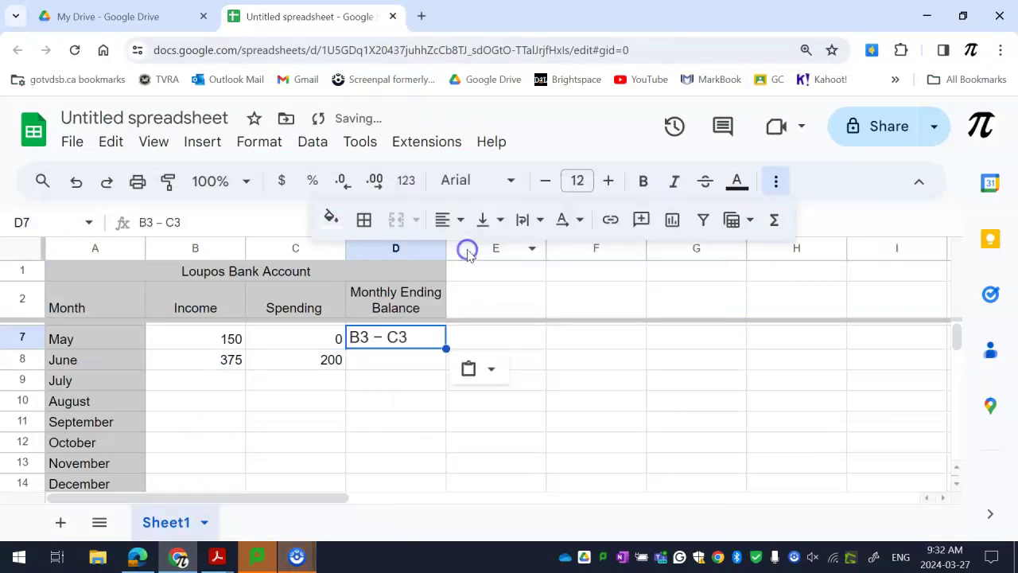
pyautogui.click(382, 385)
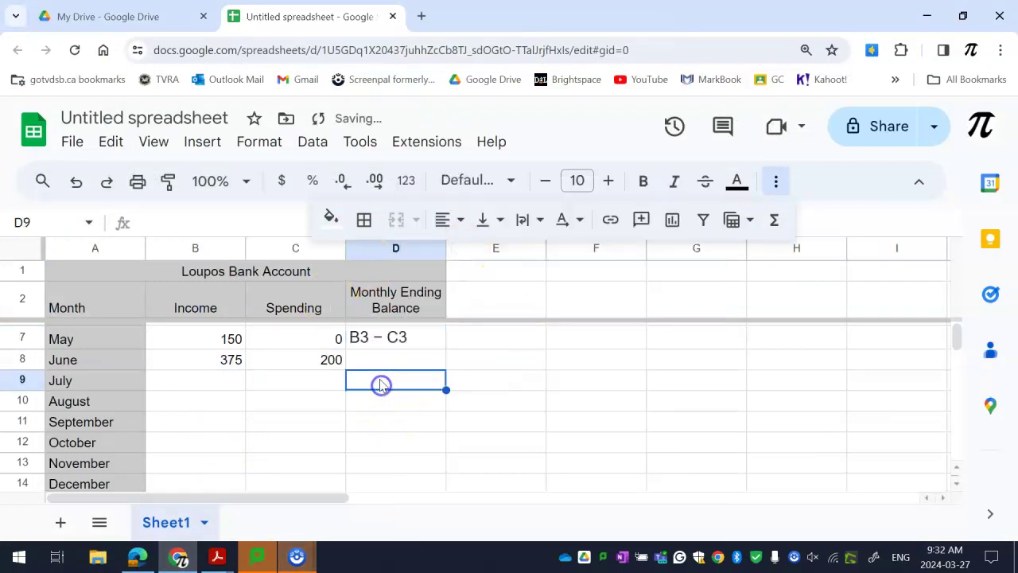
# Replace the pasted text in May's Monthly Ending Balance cell D7 with the formula =b3-c3.
pyautogui.click(364, 342)
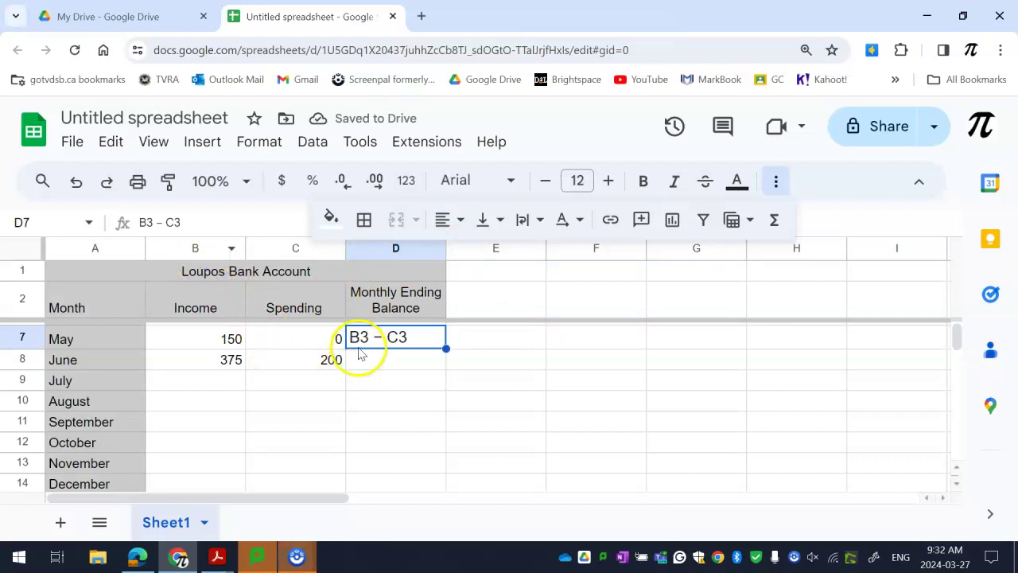
pyautogui.moveTo(198, 222); pyautogui.dragTo(91, 223)
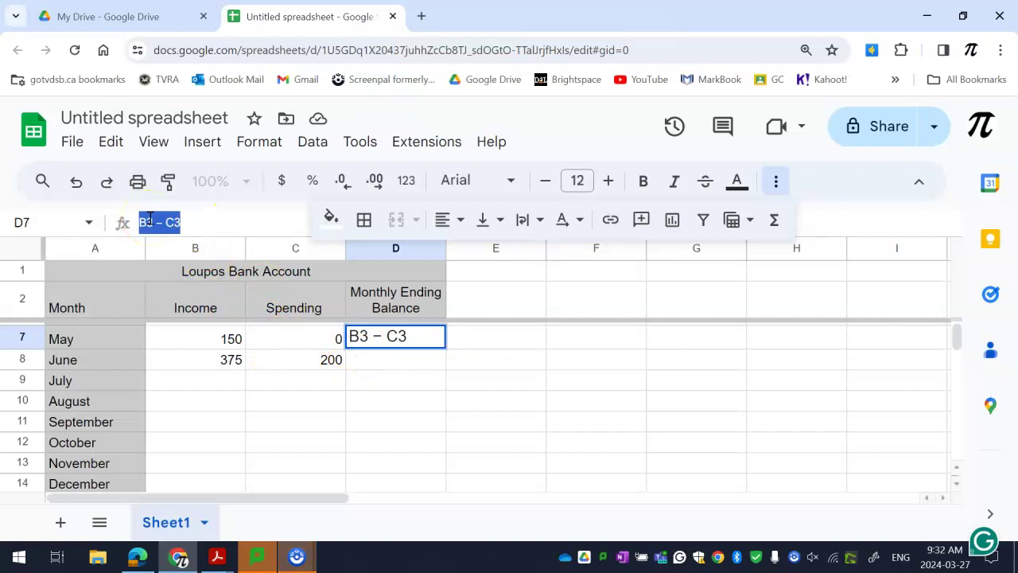
pyautogui.write('=B')
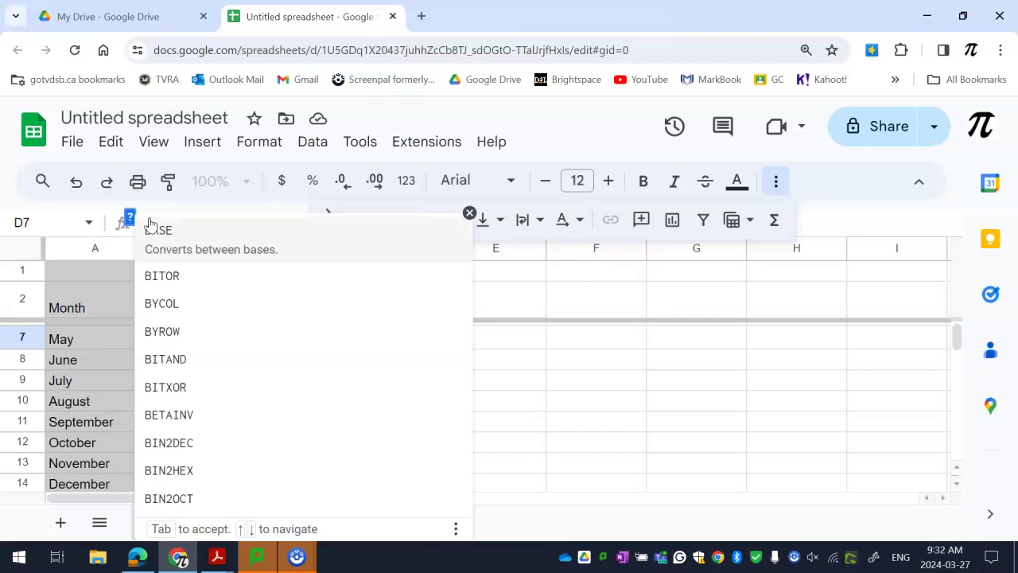
pyautogui.press('BackSpace')
pyautogui.write('D')
pyautogui.press('BackSpace')
pyautogui.write('me')
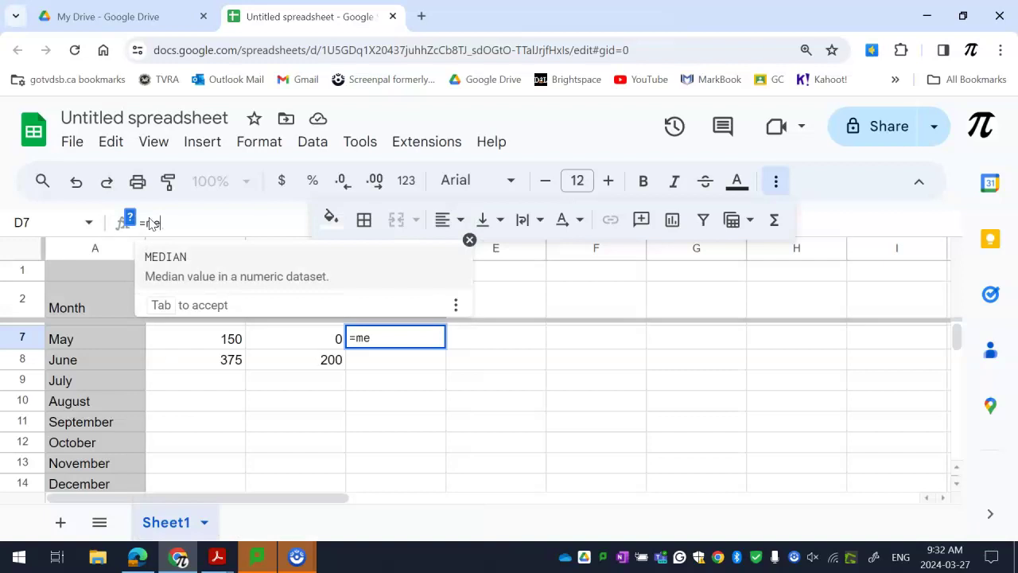
pyautogui.press('BackSpace')
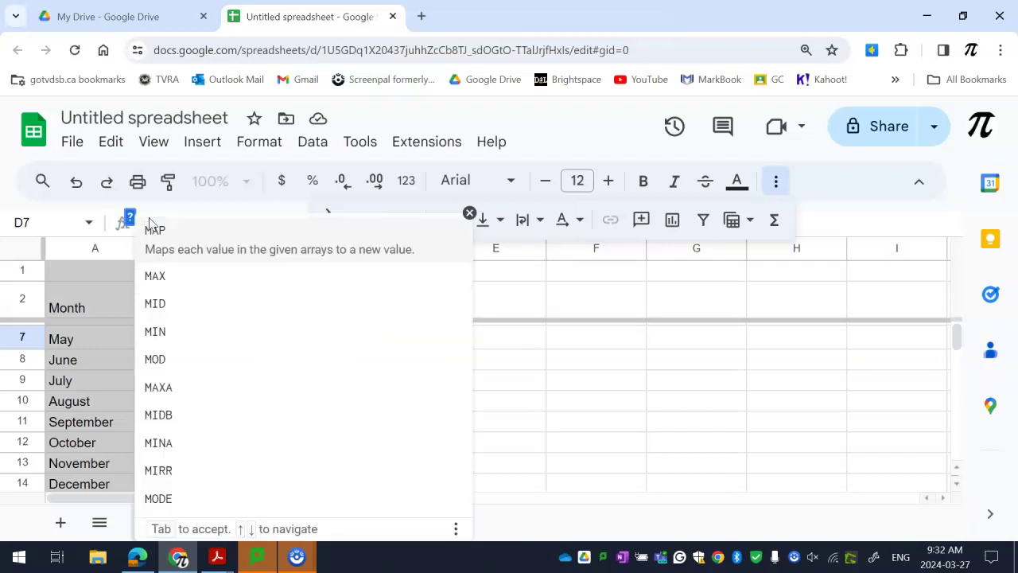
pyautogui.press('BackSpace')
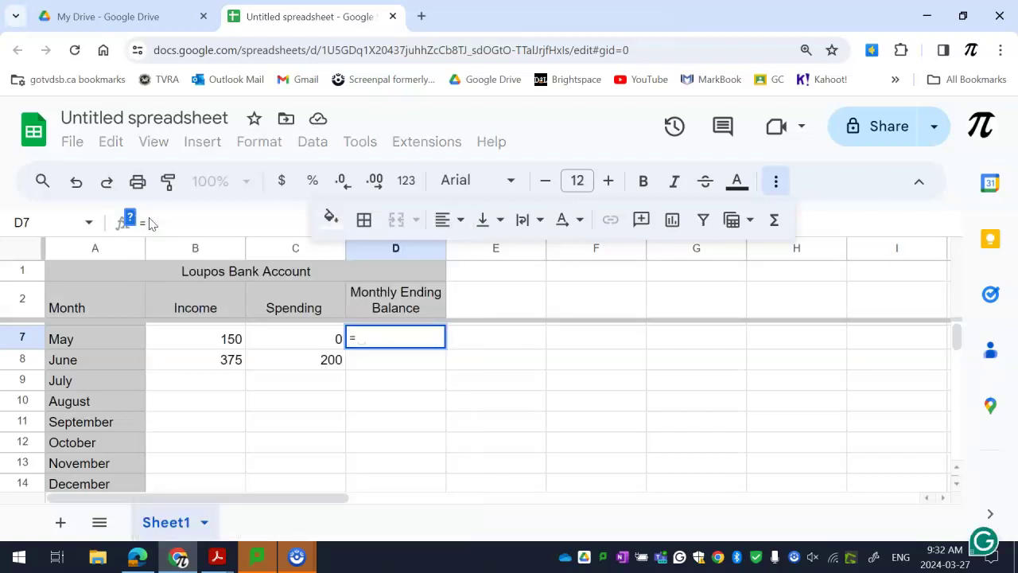
pyautogui.write('b')
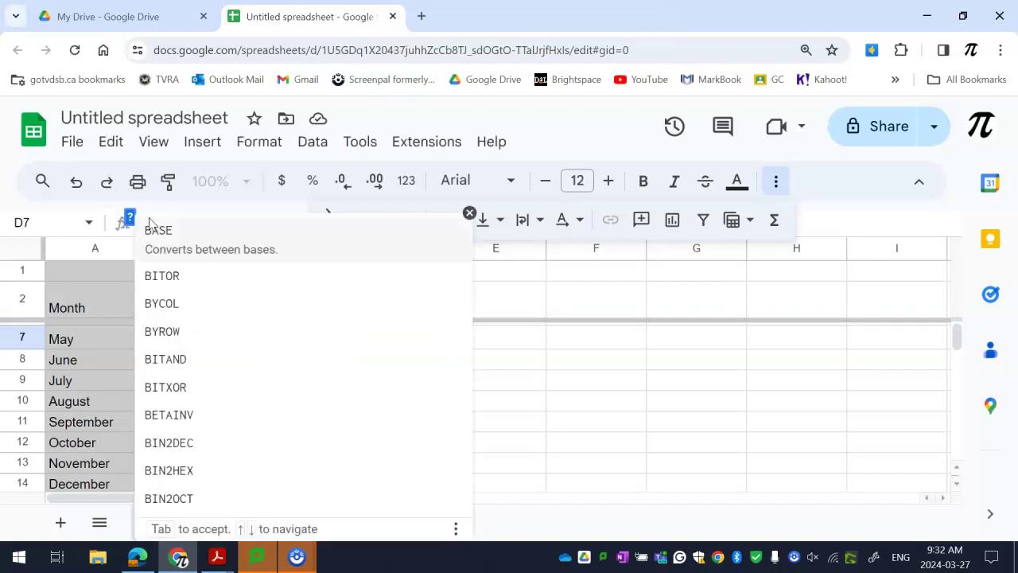
pyautogui.write('3 -')
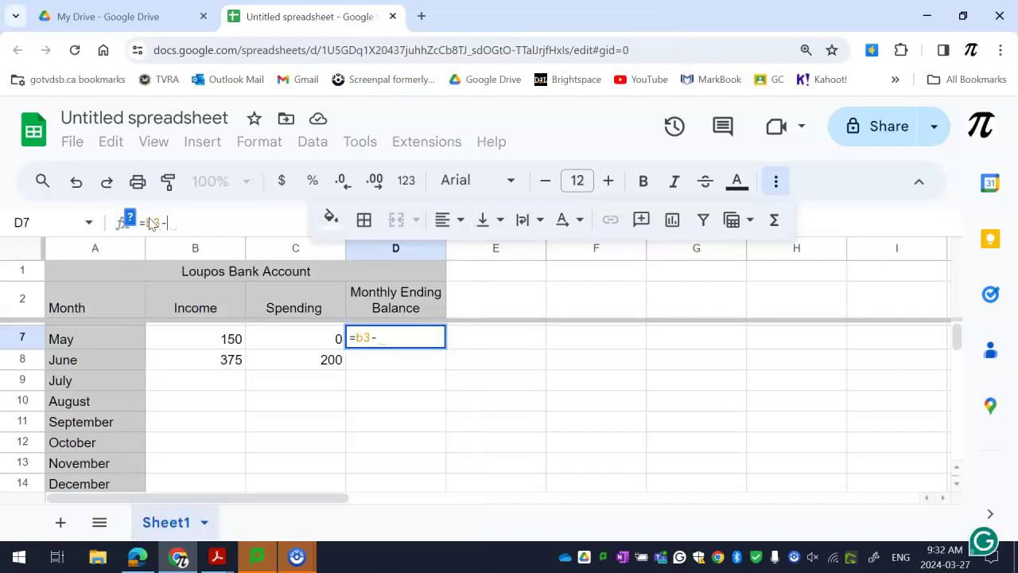
pyautogui.write('c3')
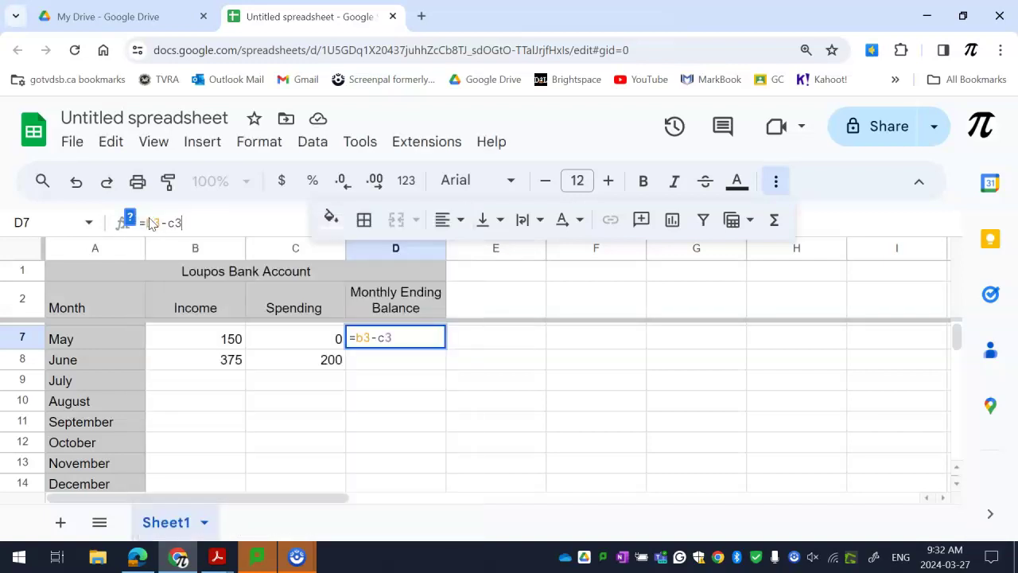
pyautogui.press('Return')
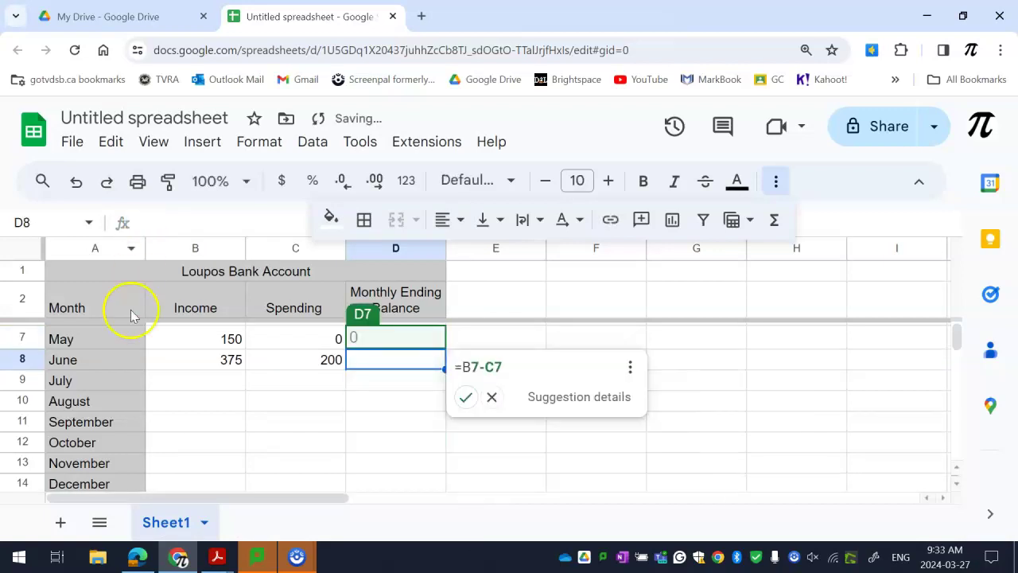
# Reject the suggested =B7-C7 correction for cell D7, keeping the formula =B3-C3.
pyautogui.click(398, 499)
pyautogui.click(123, 495)
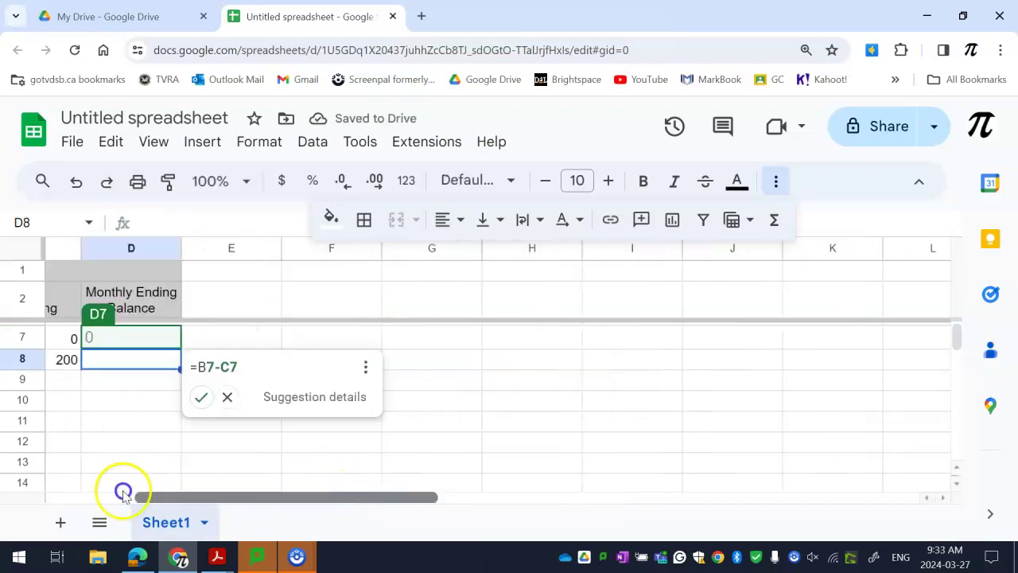
pyautogui.click(123, 495)
pyautogui.click(199, 431)
pyautogui.click(364, 341)
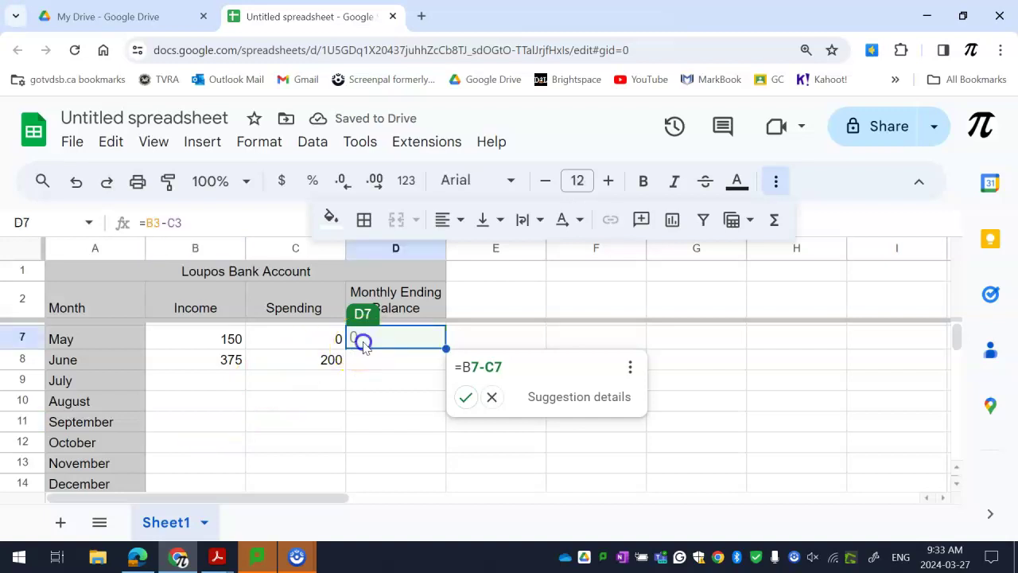
pyautogui.click(382, 363)
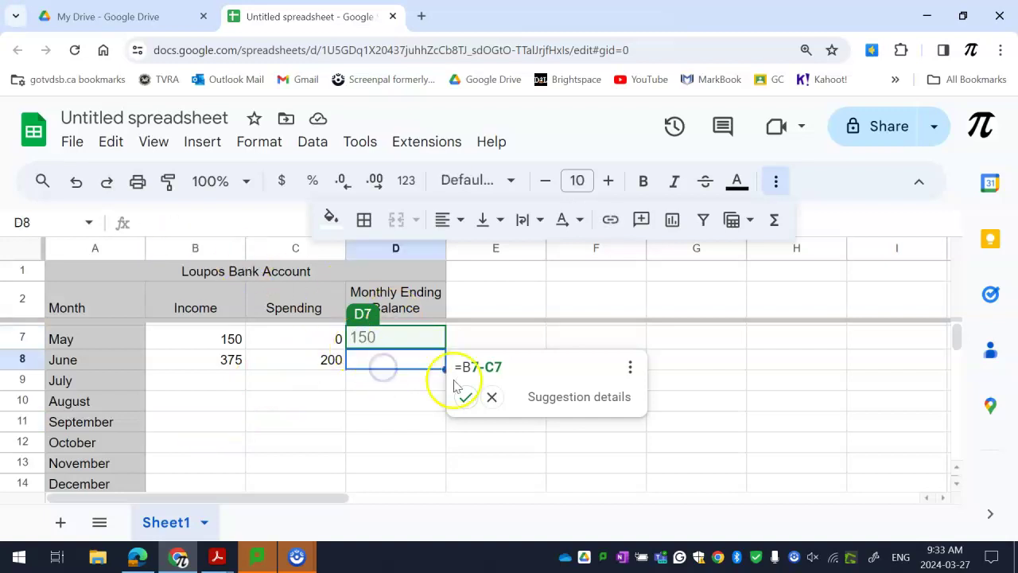
pyautogui.click(491, 397)
pyautogui.click(401, 343)
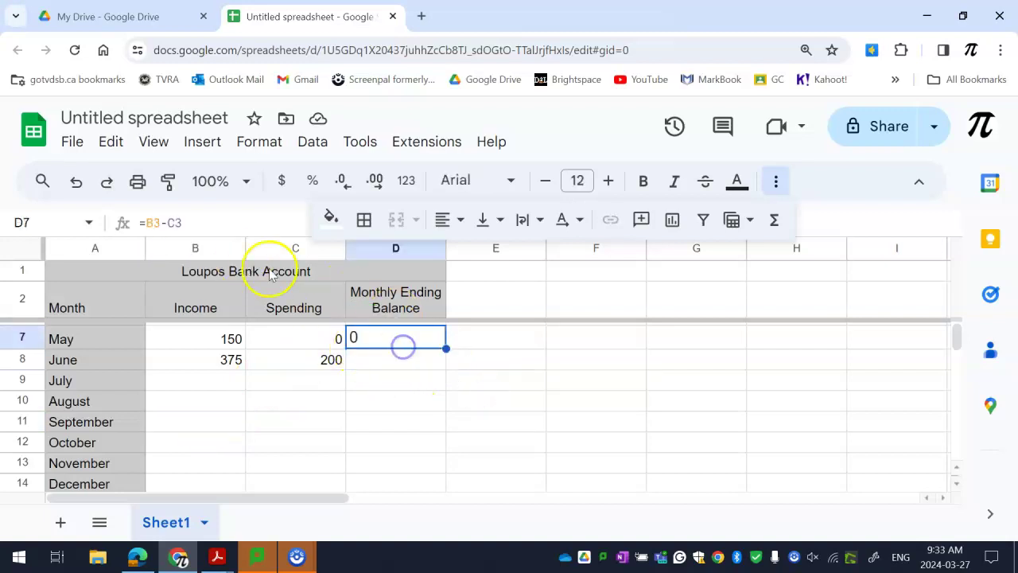
# Move the May and June income and spending values from B7:C8 to the January and February cells B3:C4.
pyautogui.scroll(2, 206, 350)
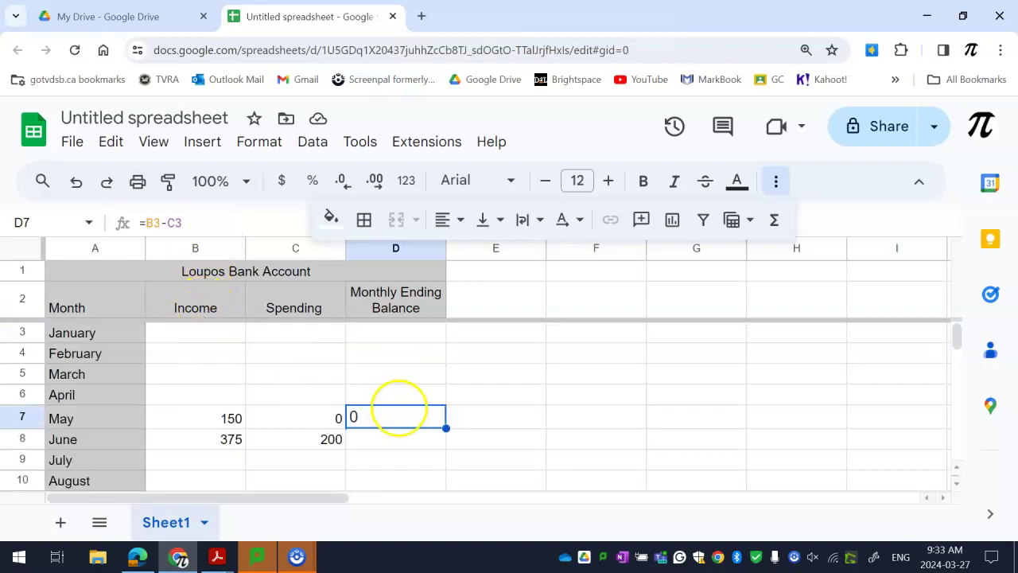
pyautogui.click(243, 422)
pyautogui.moveTo(242, 422); pyautogui.dragTo(316, 447)
pyautogui.rightClick(315, 443)
pyautogui.click(356, 224)
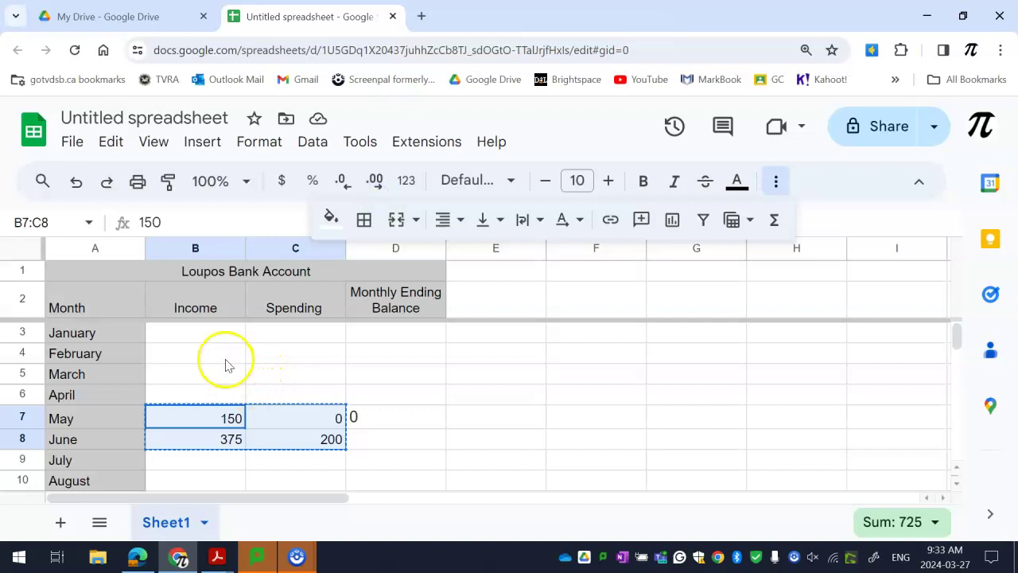
pyautogui.click(216, 335)
pyautogui.rightClick(217, 335)
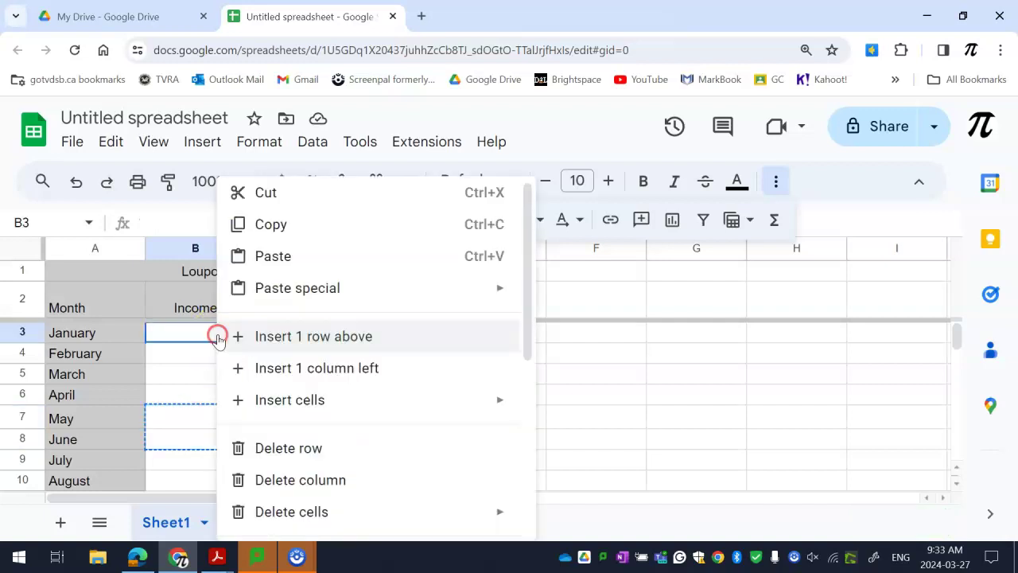
pyautogui.click(265, 257)
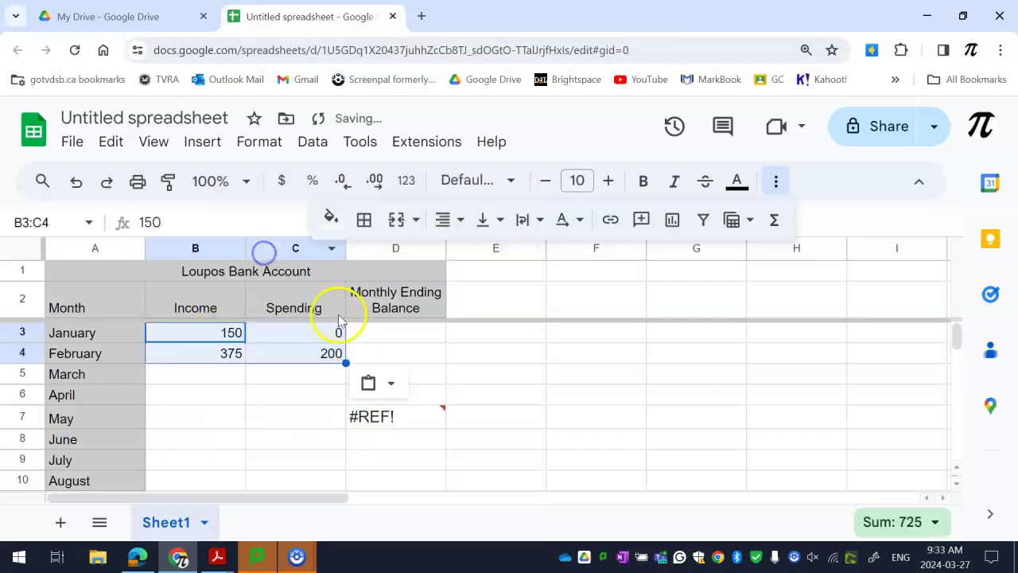
# Move the ending balance formula from D7 to January's Monthly Ending Balance cell D3.
pyautogui.click(384, 419)
pyautogui.rightClick(384, 417)
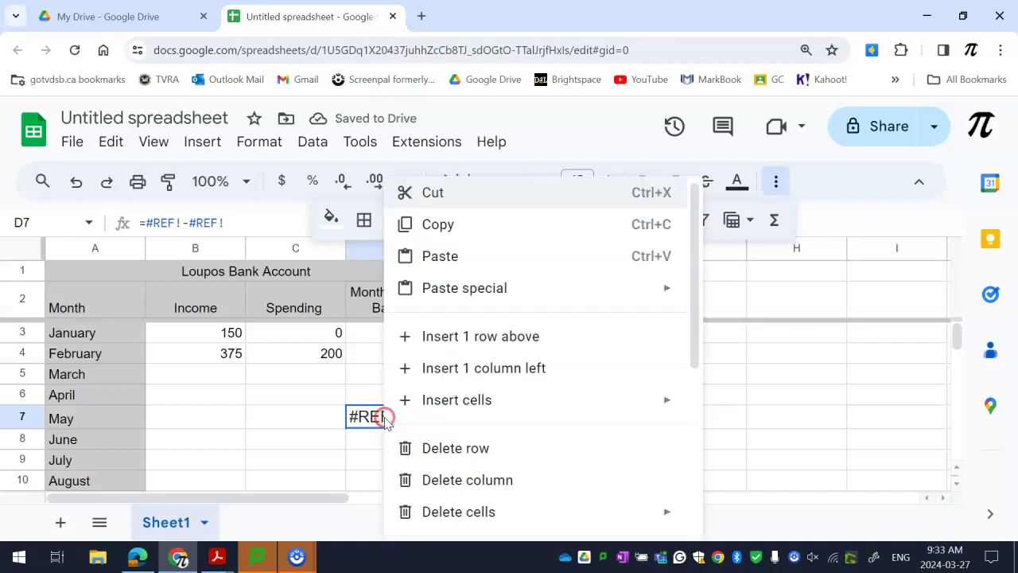
pyautogui.click(432, 193)
pyautogui.click(377, 332)
pyautogui.rightClick(378, 331)
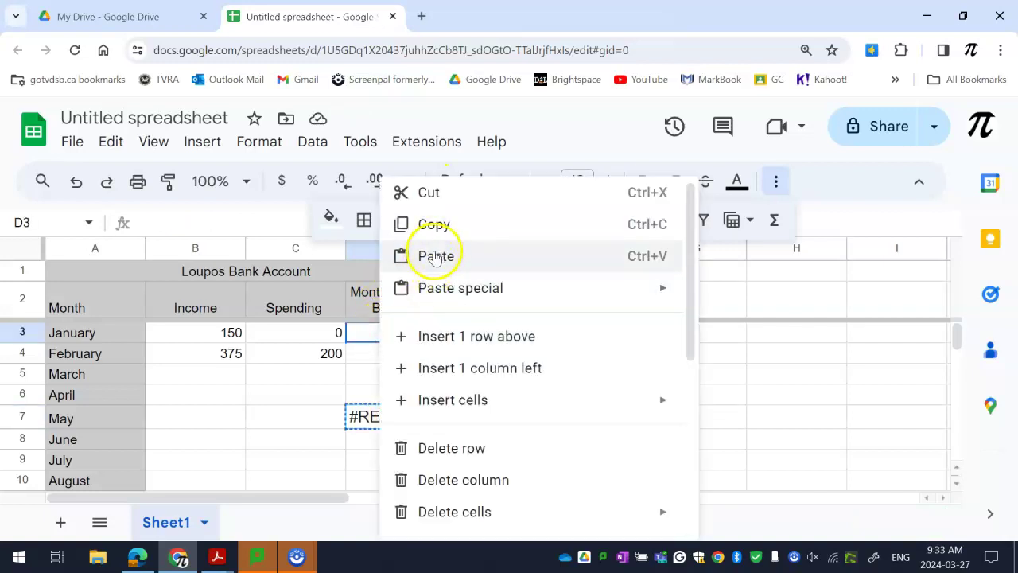
pyautogui.click(436, 257)
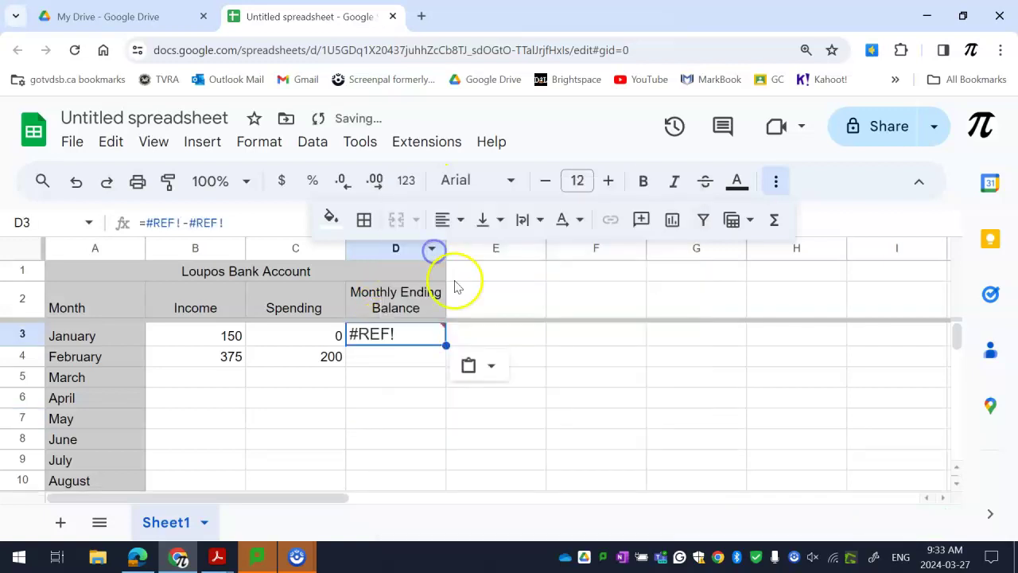
# Replace the broken formula in D3 with =b3-c3 and leave the suggested autofill unapplied.
pyautogui.doubleClick(400, 336)
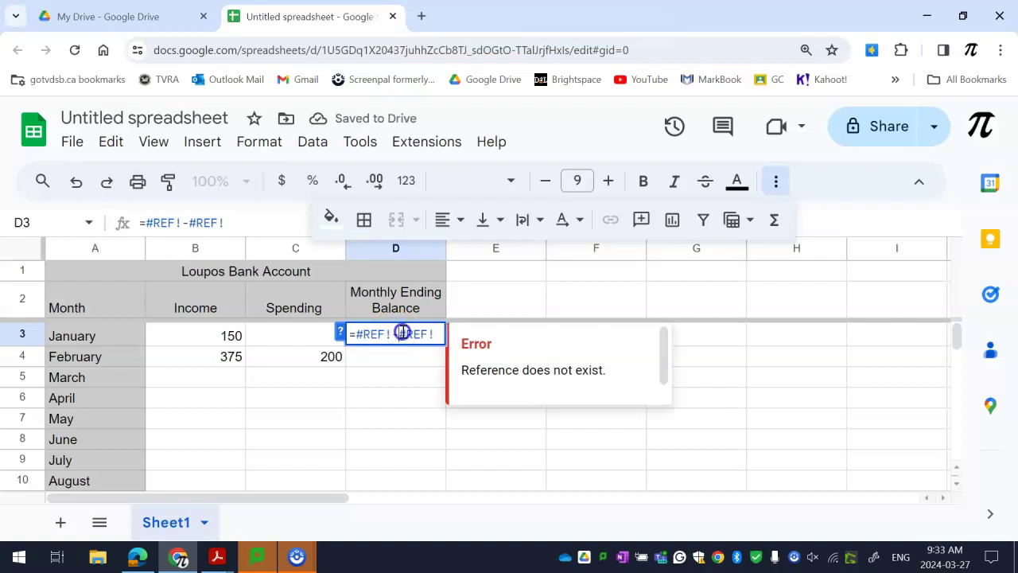
pyautogui.press('BackSpace')
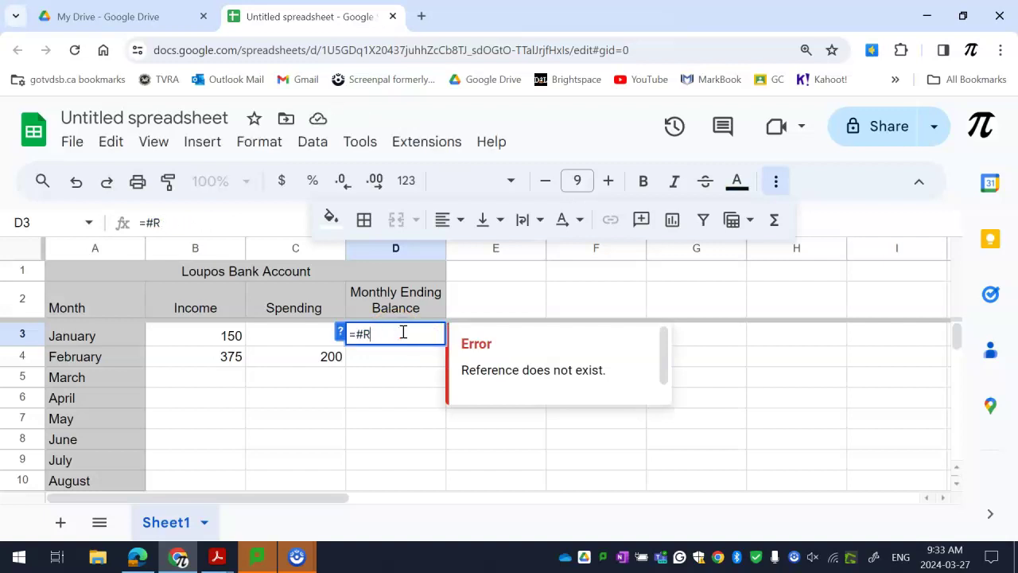
pyautogui.press('BackSpace')
pyautogui.press('BackSpace')
pyautogui.write('b3-c3')
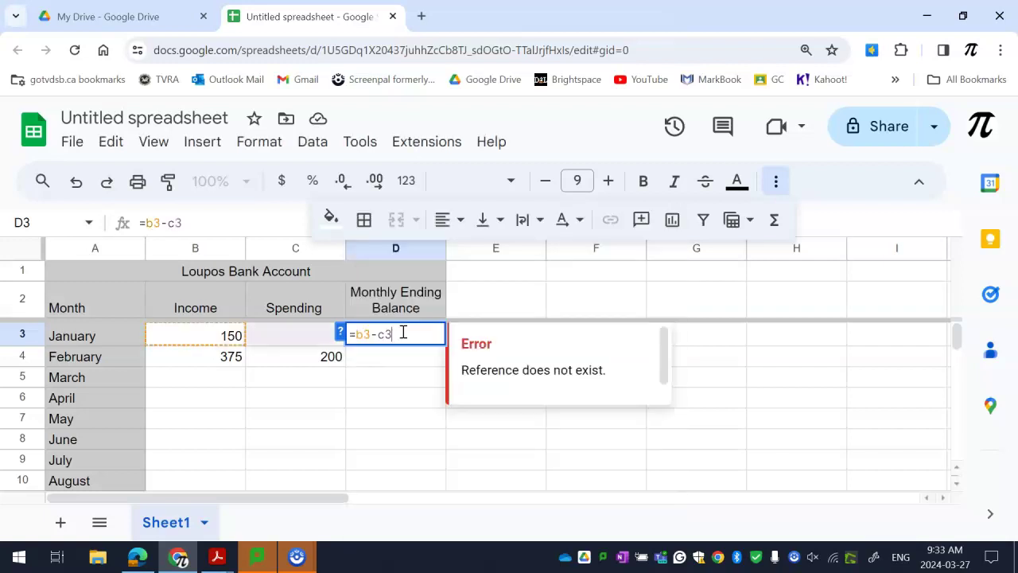
pyautogui.press('Return')
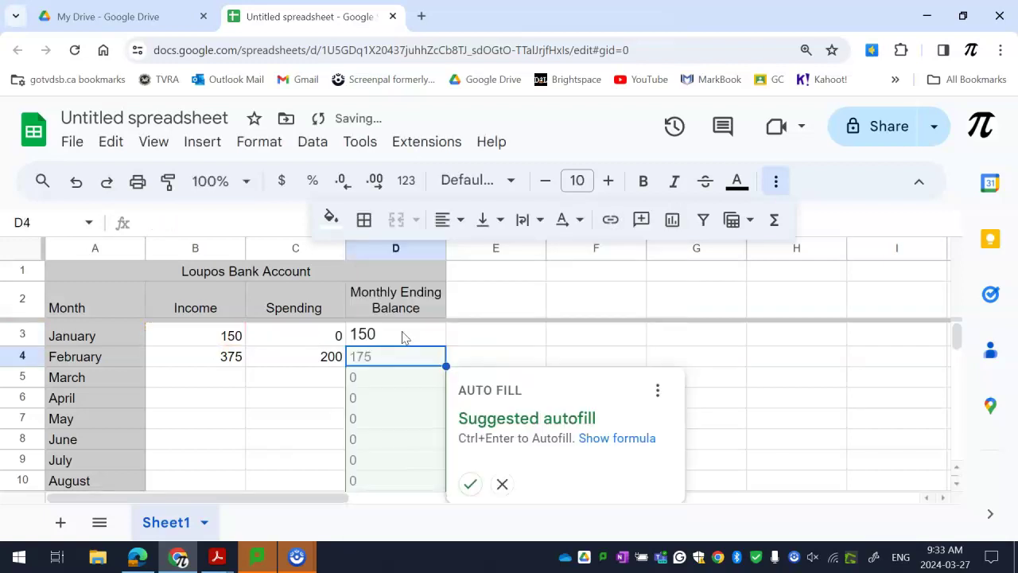
pyautogui.click(302, 398)
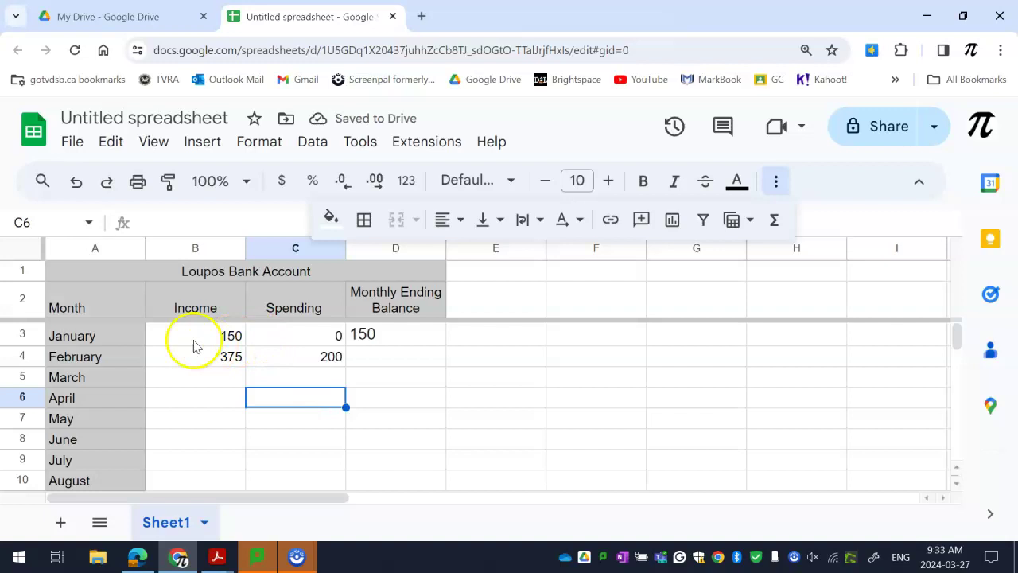
# Set the font size of the whole sheet to 12.
pyautogui.click(27, 250)
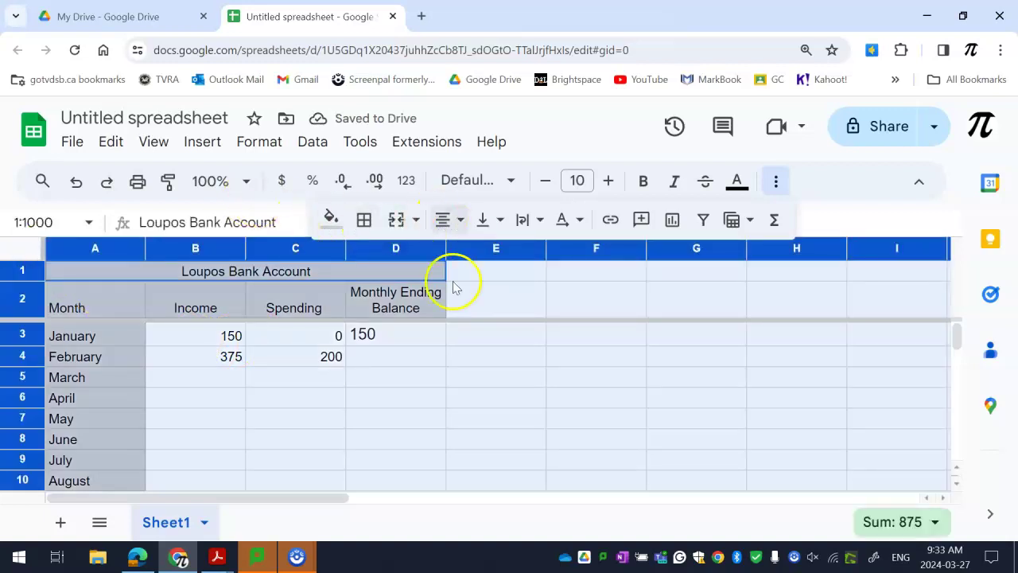
pyautogui.click(576, 181)
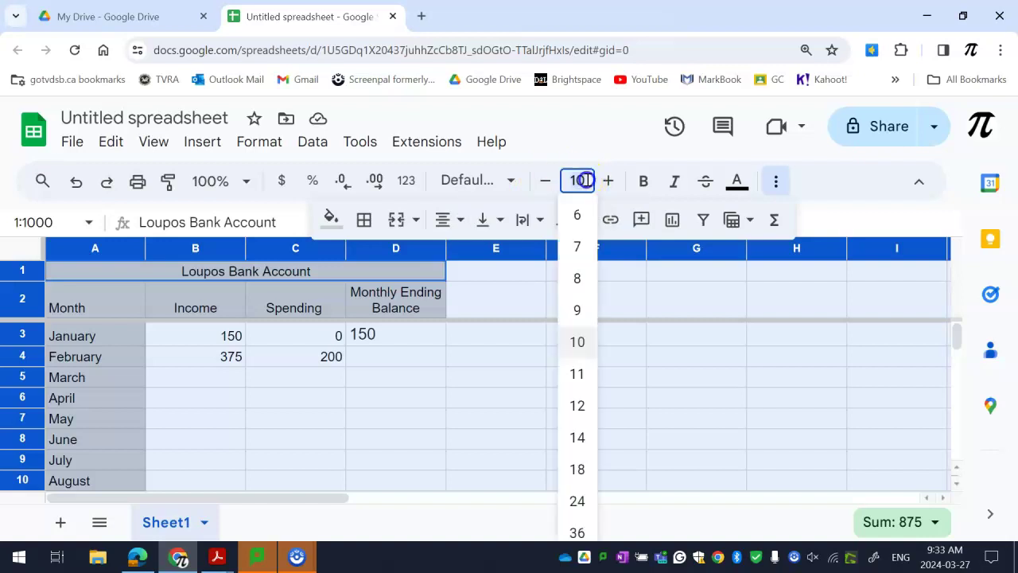
pyautogui.click(578, 407)
pyautogui.click(391, 401)
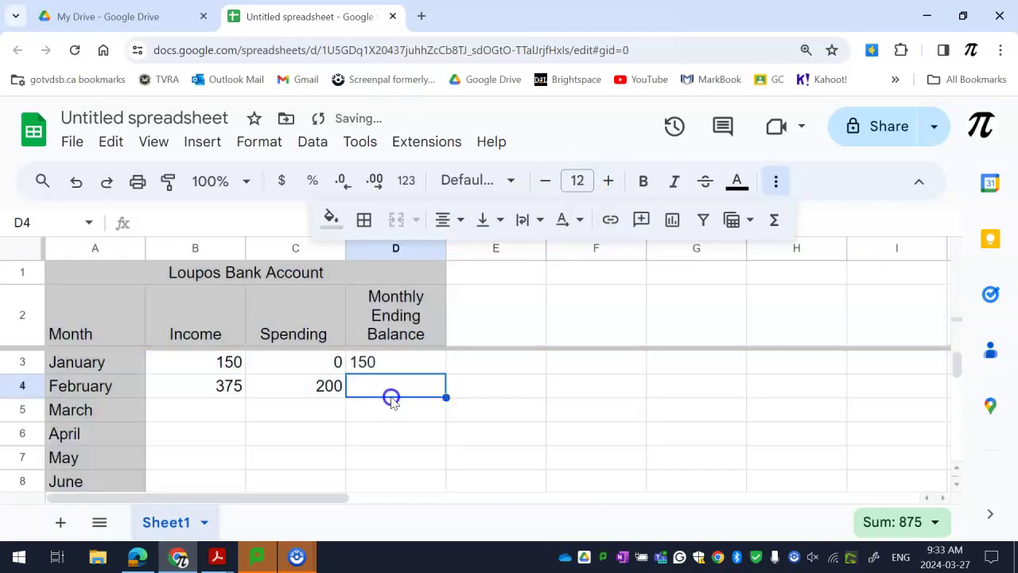
pyautogui.click(387, 362)
pyautogui.click(229, 366)
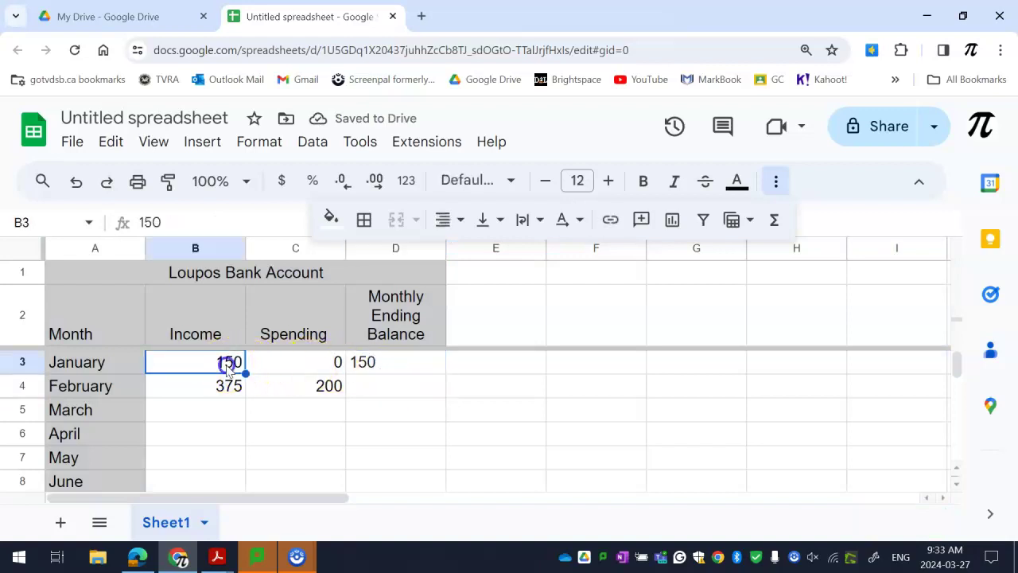
pyautogui.click(373, 383)
pyautogui.click(371, 362)
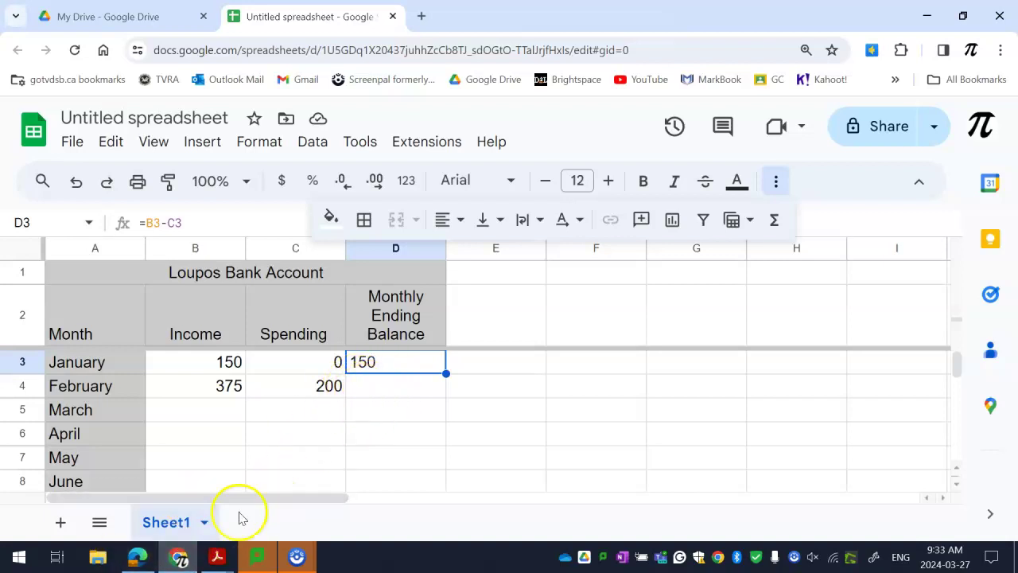
# Begin the formula in February's ending balance cell D4 and consult the lesson page's instructions for what it should contain.
pyautogui.click(376, 388)
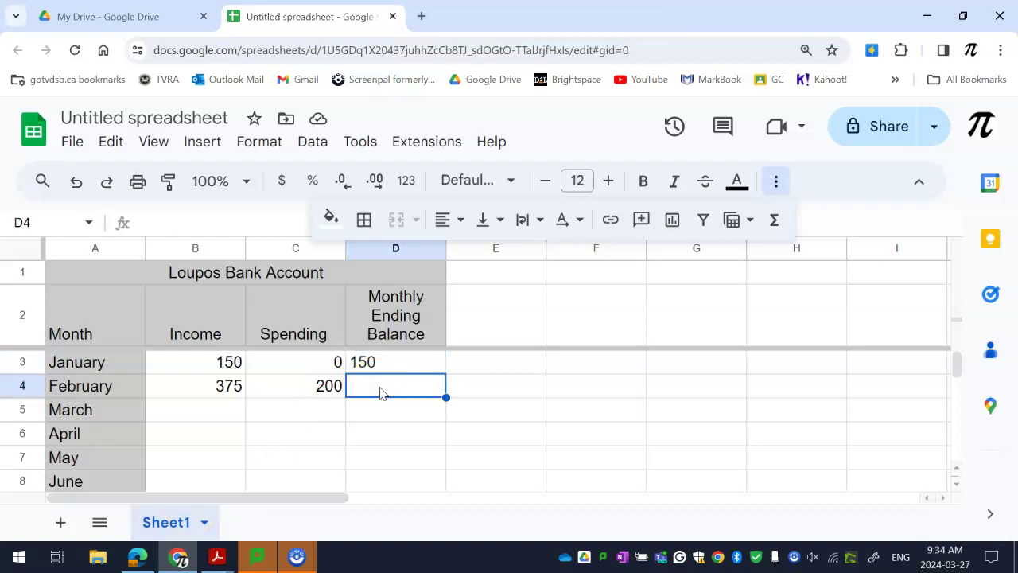
pyautogui.write('=')
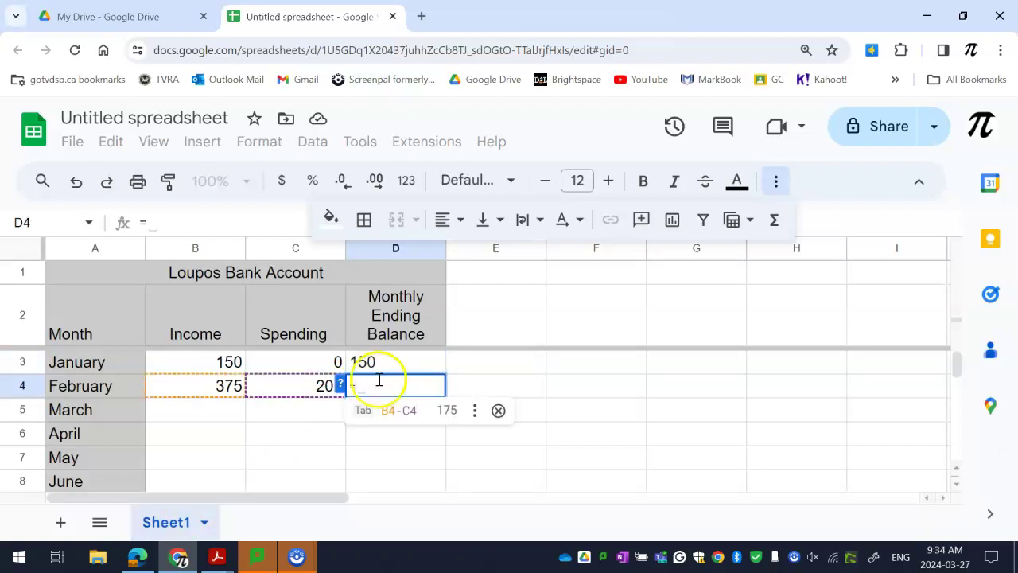
pyautogui.click(178, 557)
pyautogui.click(178, 557)
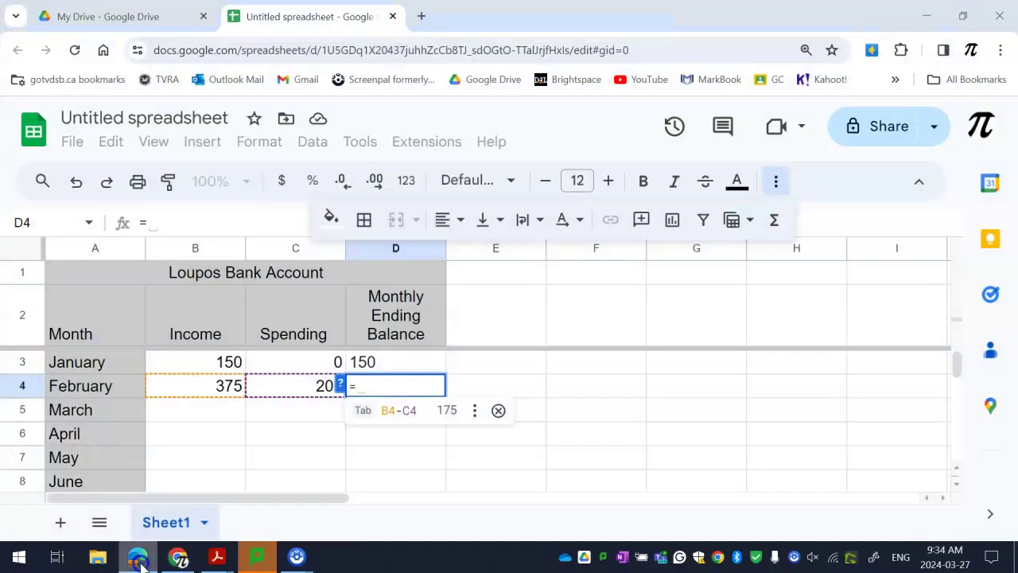
pyautogui.click(136, 557)
pyautogui.scroll(-1, 477, 428)
pyautogui.scroll(2, 522, 422)
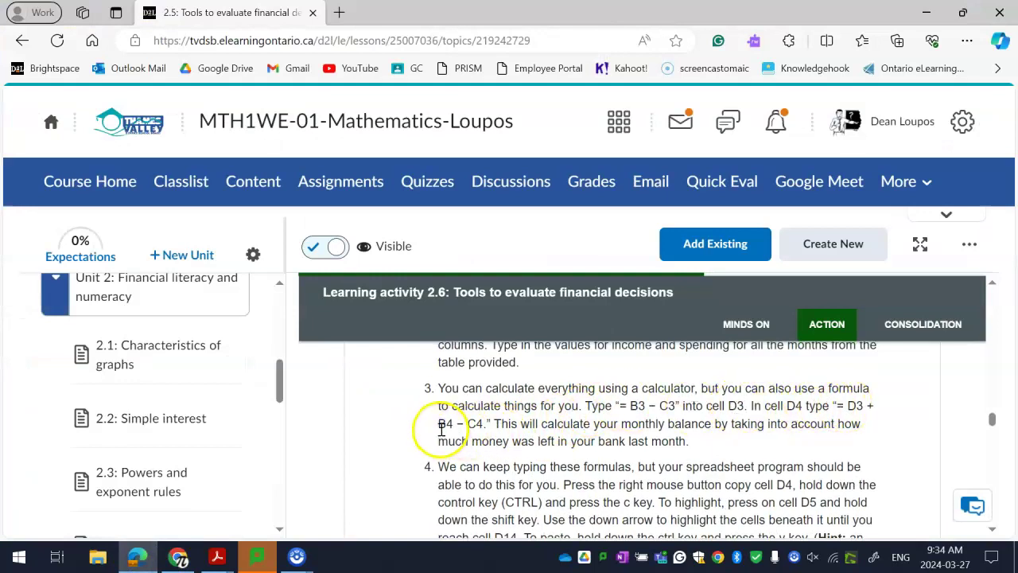
pyautogui.click(179, 557)
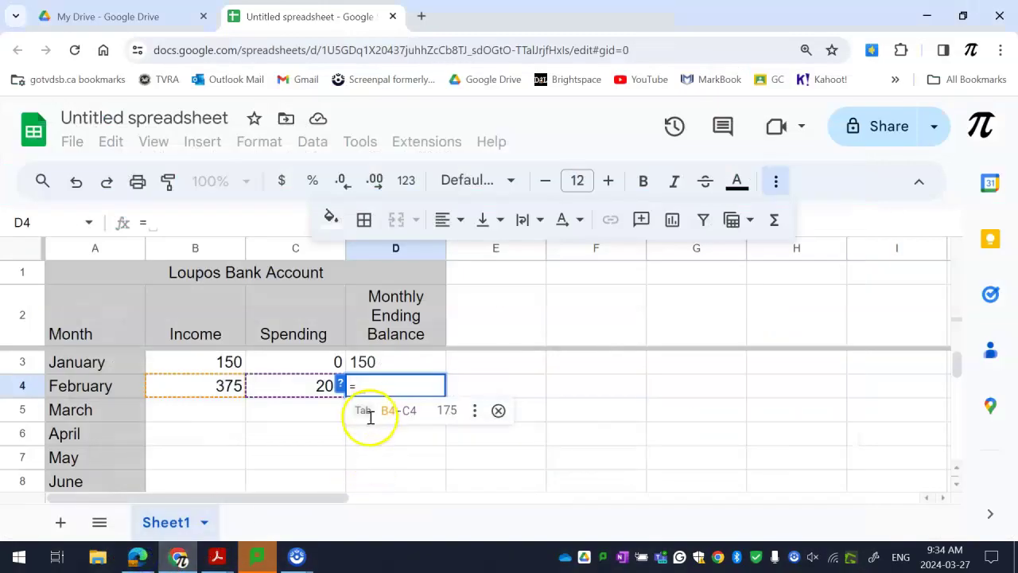
# Complete the February ending balance formula in D4 as =D3+B4-C4 using cell references.
pyautogui.click(373, 461)
pyautogui.click(372, 364)
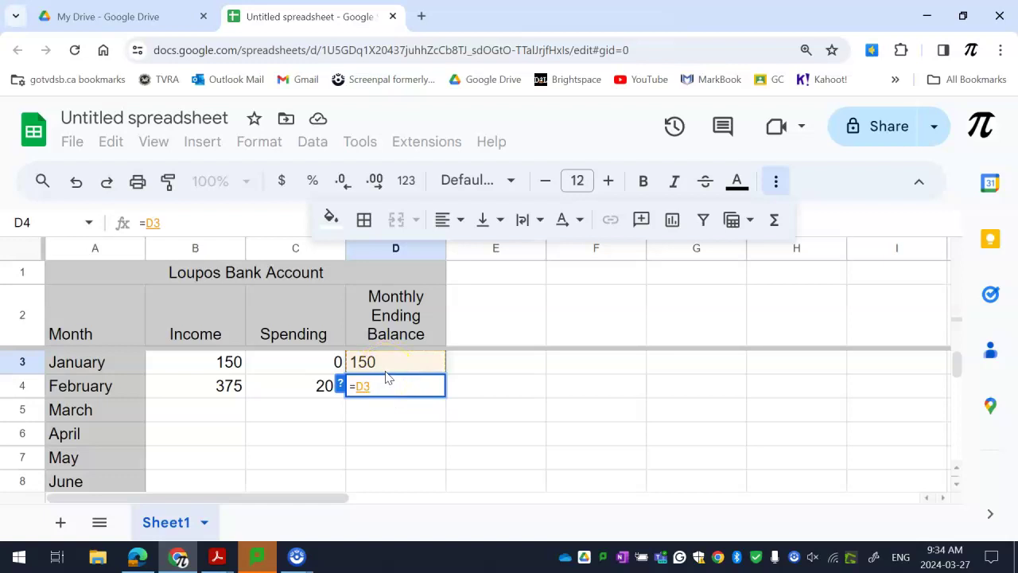
pyautogui.write('+')
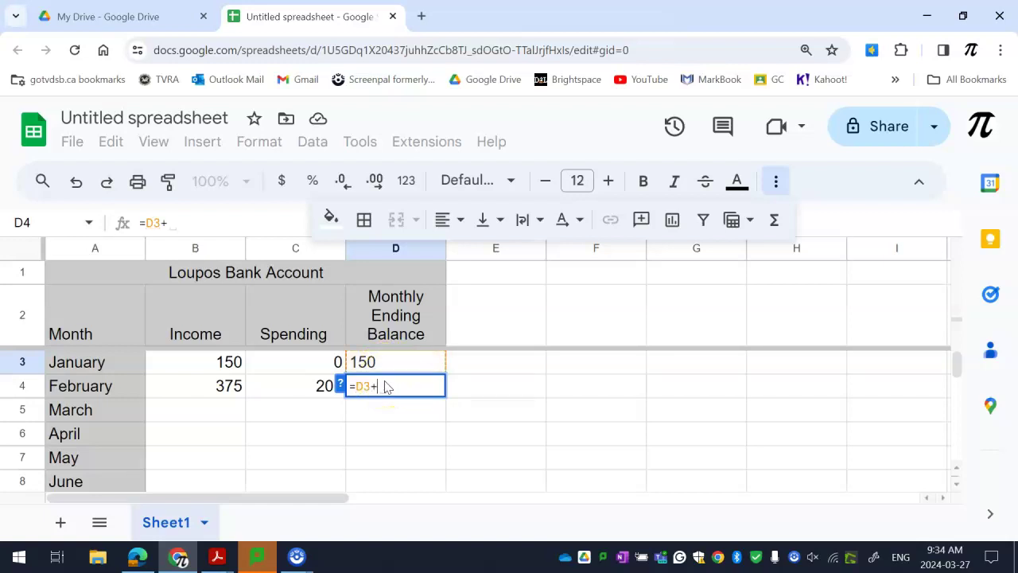
pyautogui.click(196, 389)
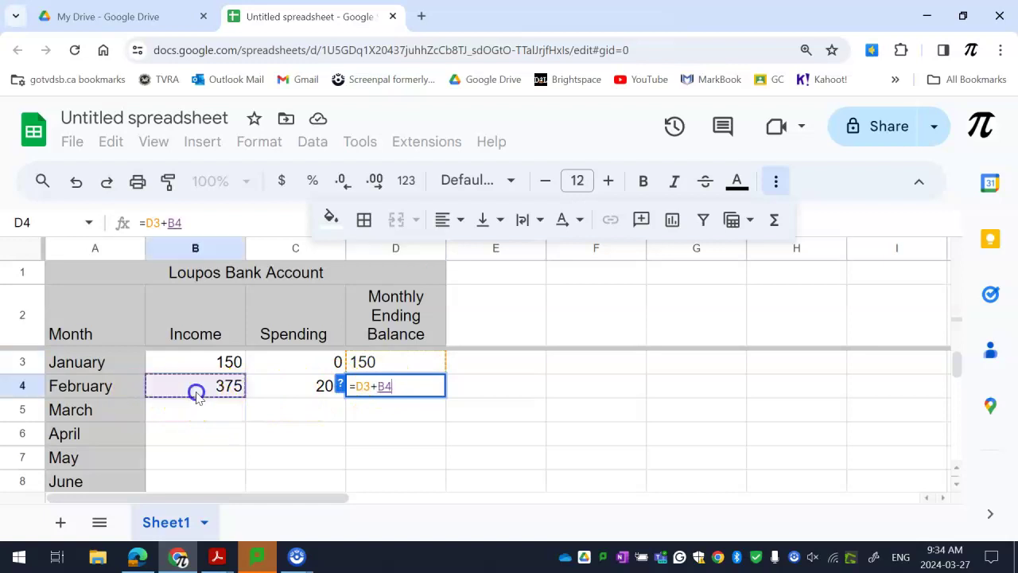
pyautogui.write('-')
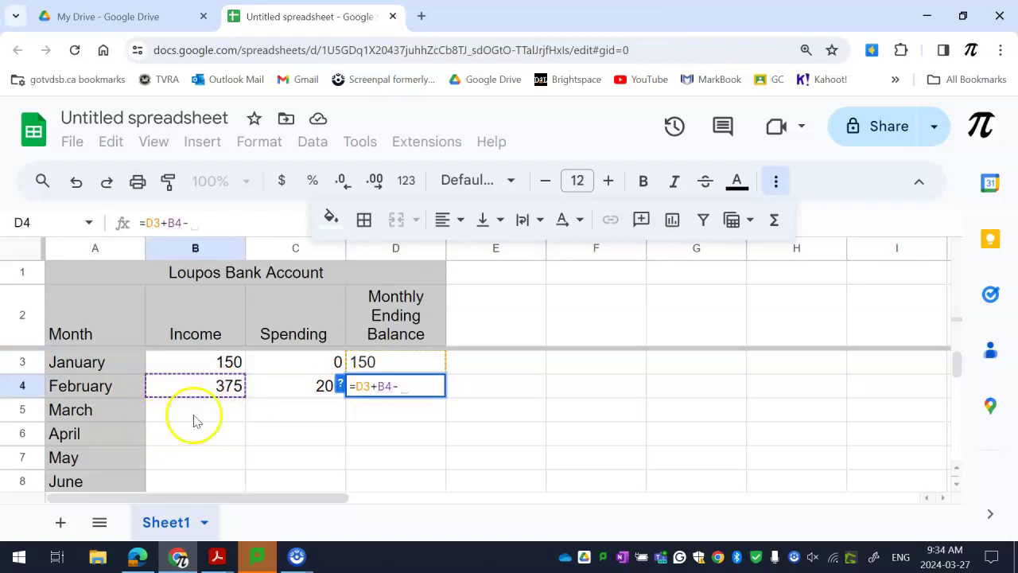
pyautogui.click(295, 387)
pyautogui.press('Return')
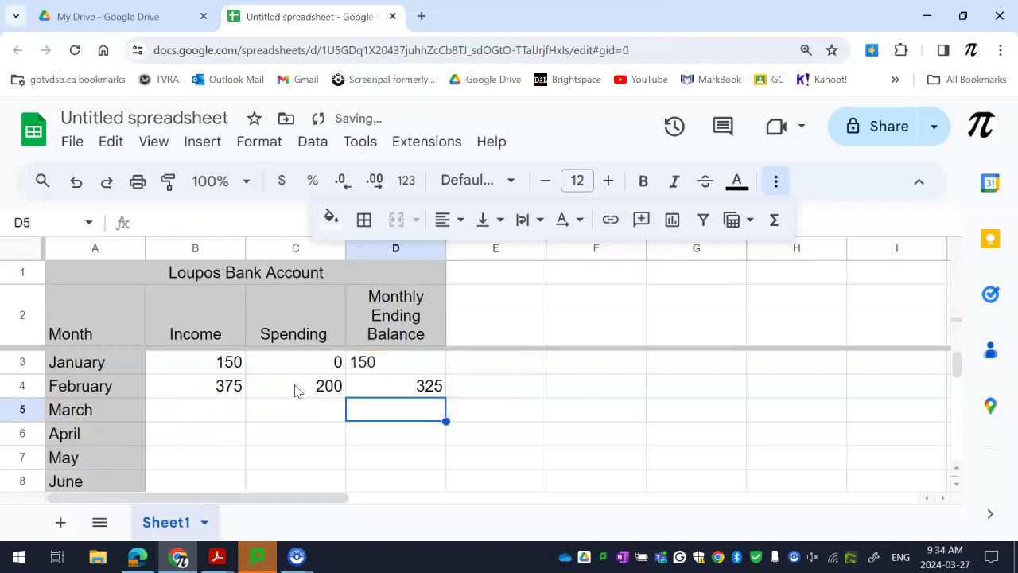
# Re-enter =b3-c3 in January's ending balance cell D3 and right-align the cell.
pyautogui.click(426, 366)
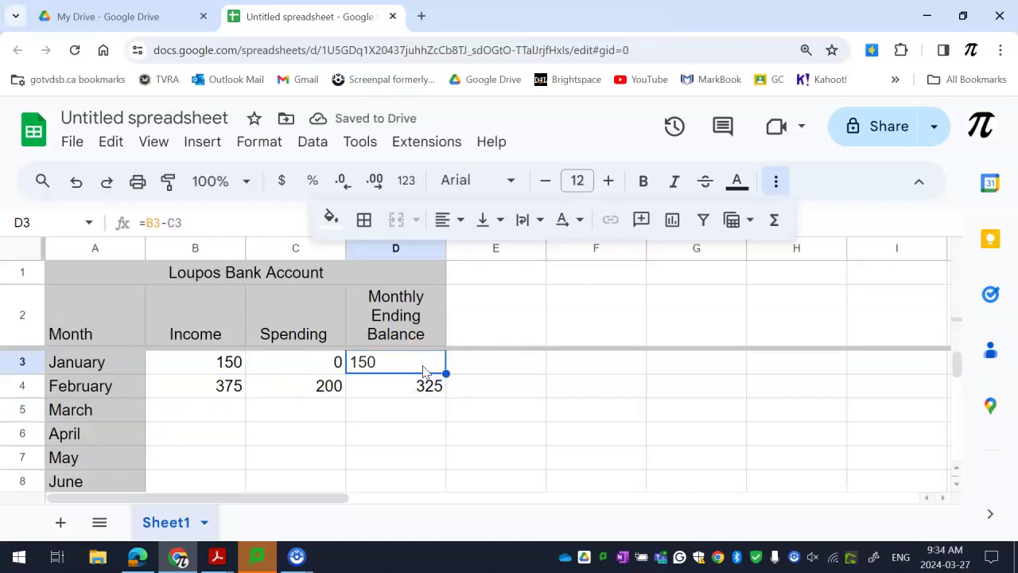
pyautogui.write('=')
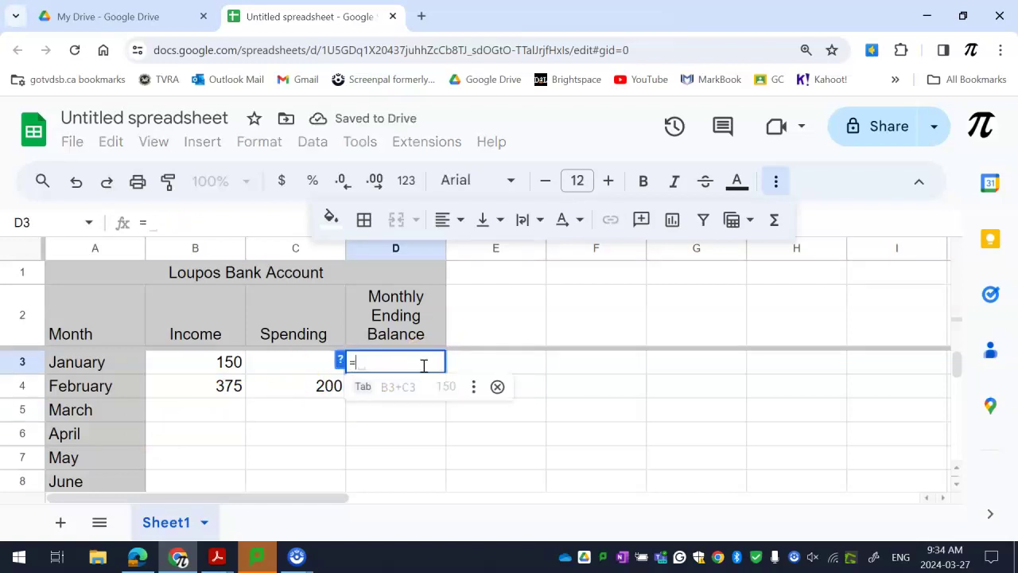
pyautogui.write('b3-c3')
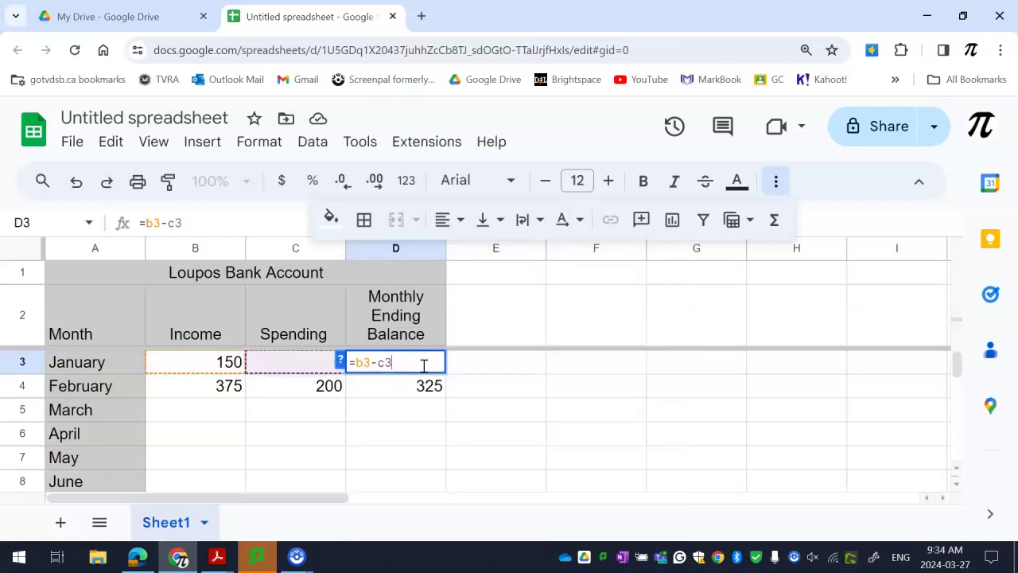
pyautogui.press('Return')
pyautogui.click(424, 369)
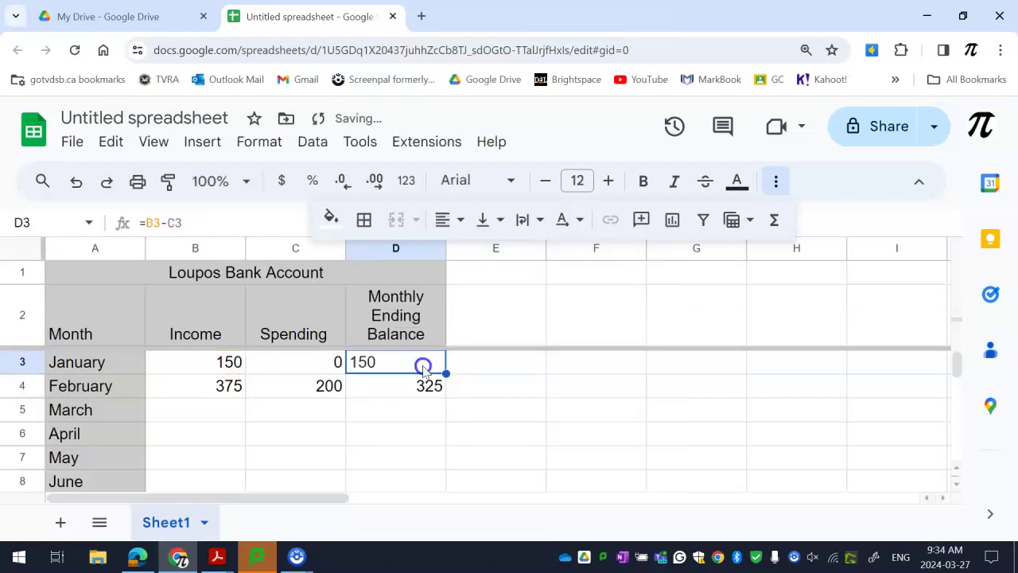
pyautogui.click(460, 220)
pyautogui.click(505, 257)
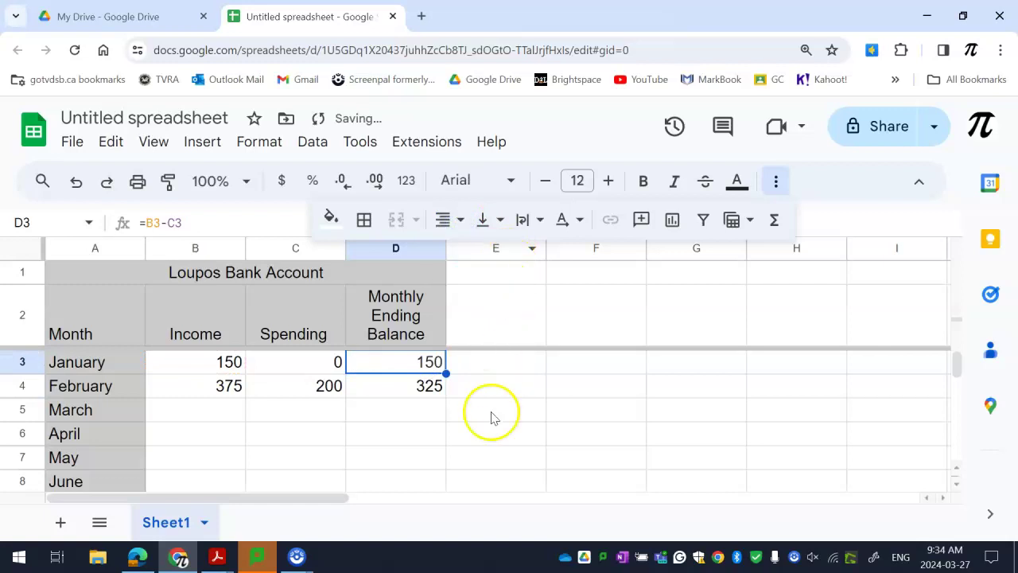
pyautogui.click(417, 436)
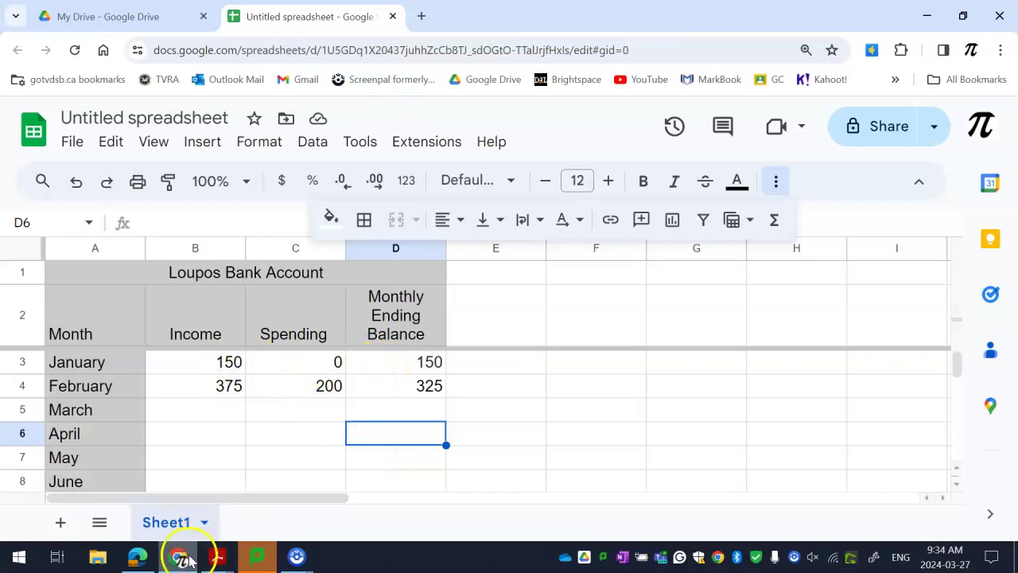
# Look up March in the lesson's example table and enter income 75 in B5 and spending 50 in C5.
pyautogui.click(139, 556)
pyautogui.scroll(-3, 447, 401)
pyautogui.scroll(5, 450, 404)
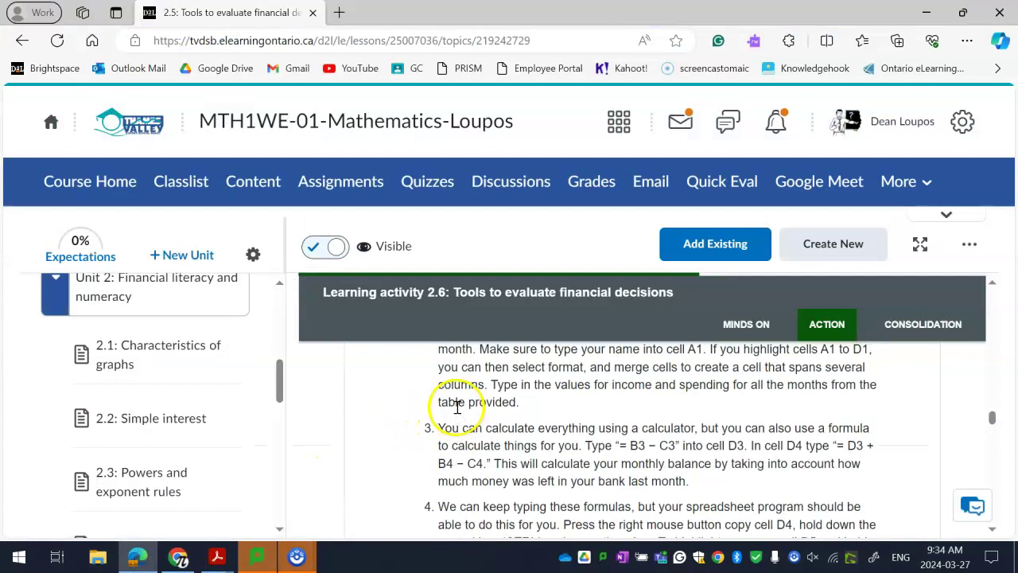
pyautogui.scroll(5, 459, 409)
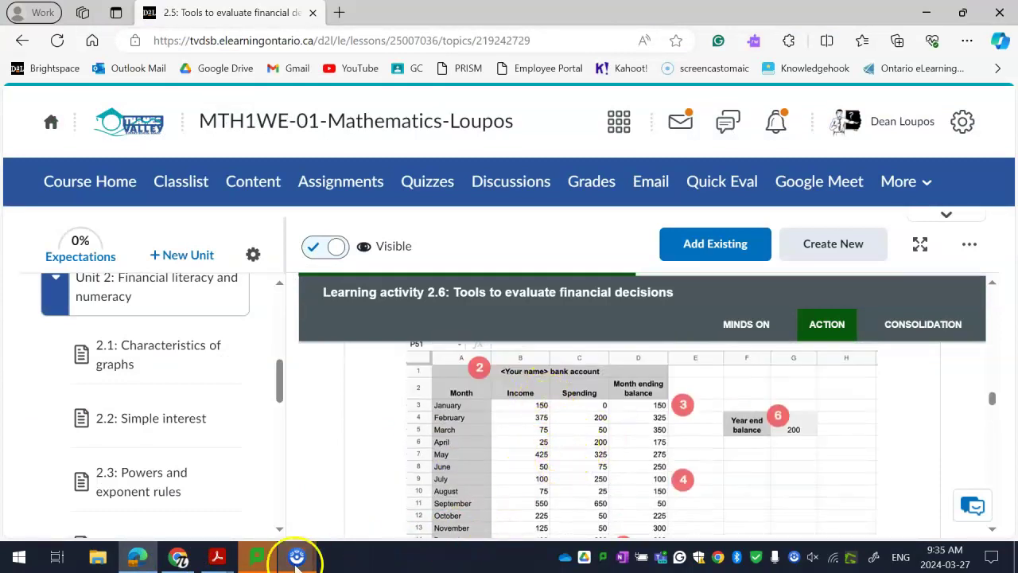
pyautogui.click(254, 559)
pyautogui.click(236, 414)
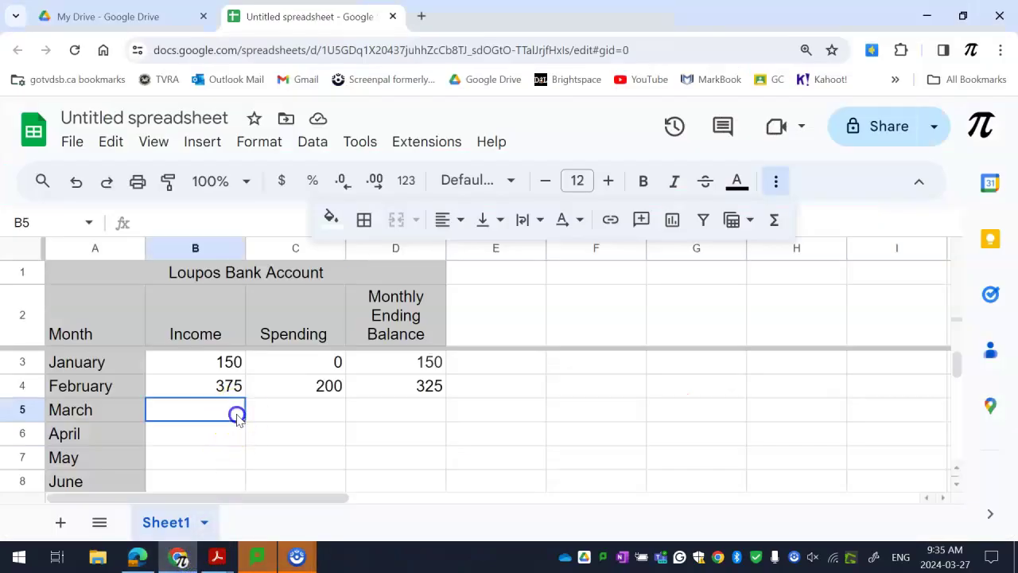
pyautogui.write('75')
pyautogui.click(324, 412)
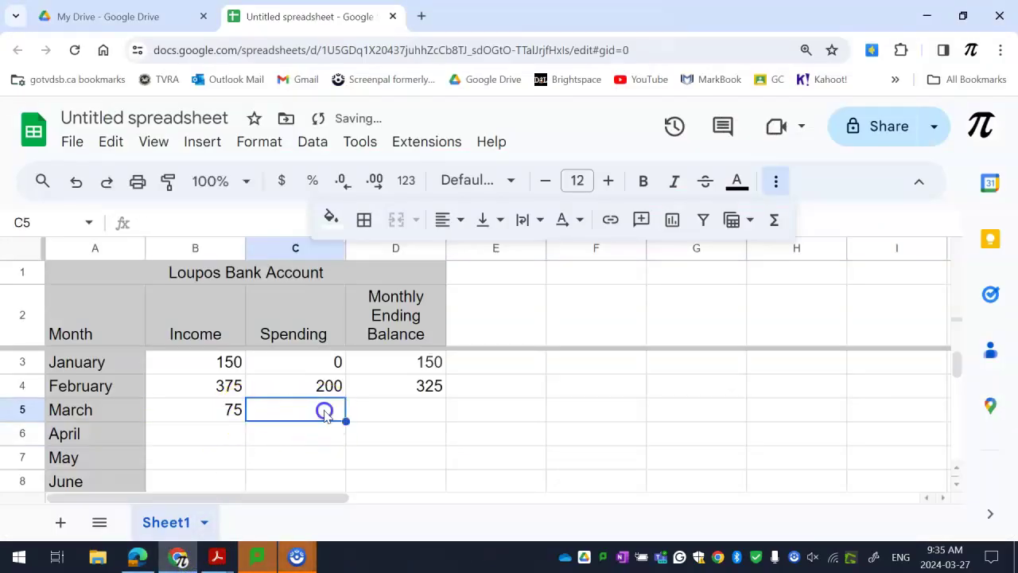
pyautogui.write('50')
pyautogui.click(484, 419)
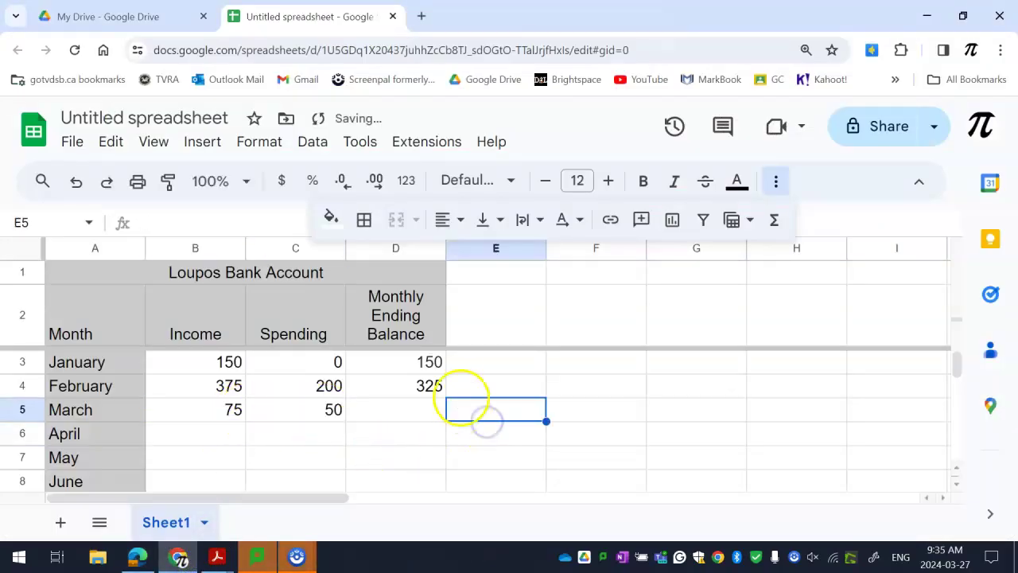
# Fill the ending balance formula from D4 down to March's cell D5.
pyautogui.click(428, 388)
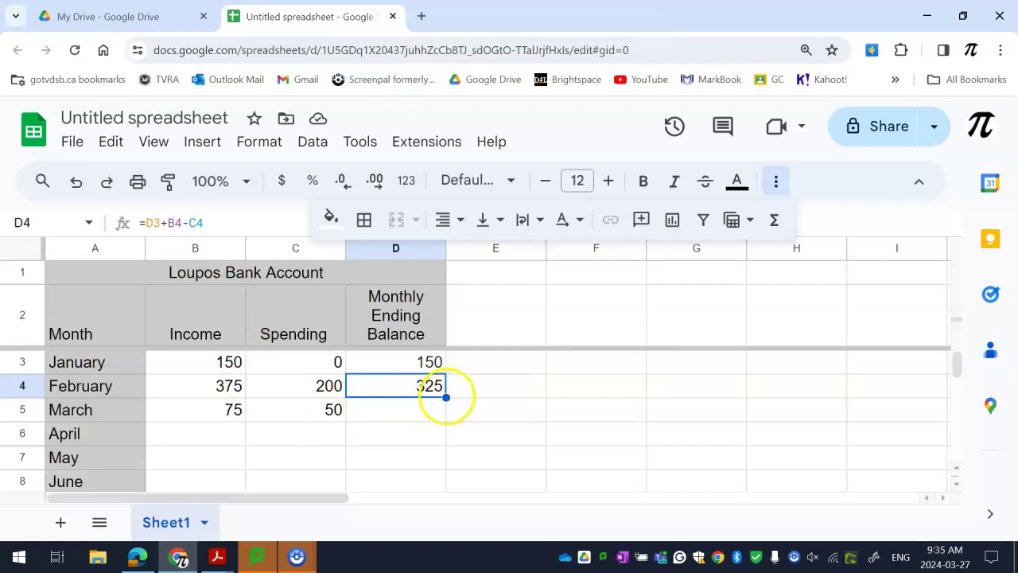
pyautogui.moveTo(446, 412); pyautogui.dragTo(447, 413)
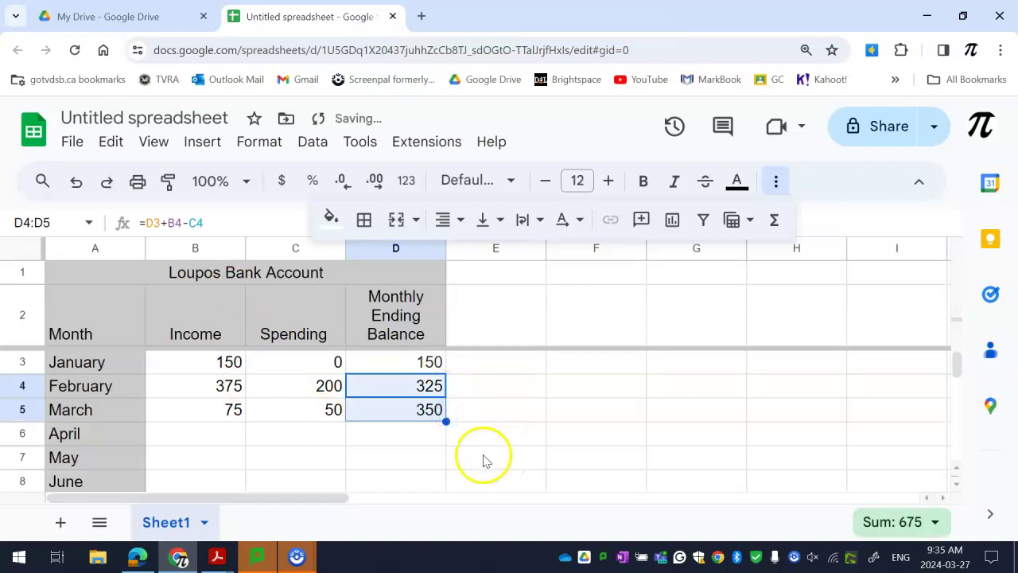
pyautogui.click(551, 436)
# Compare the ending balance formulas in D4 and D5 to see how their cell references differ.
pyautogui.click(415, 415)
pyautogui.click(439, 393)
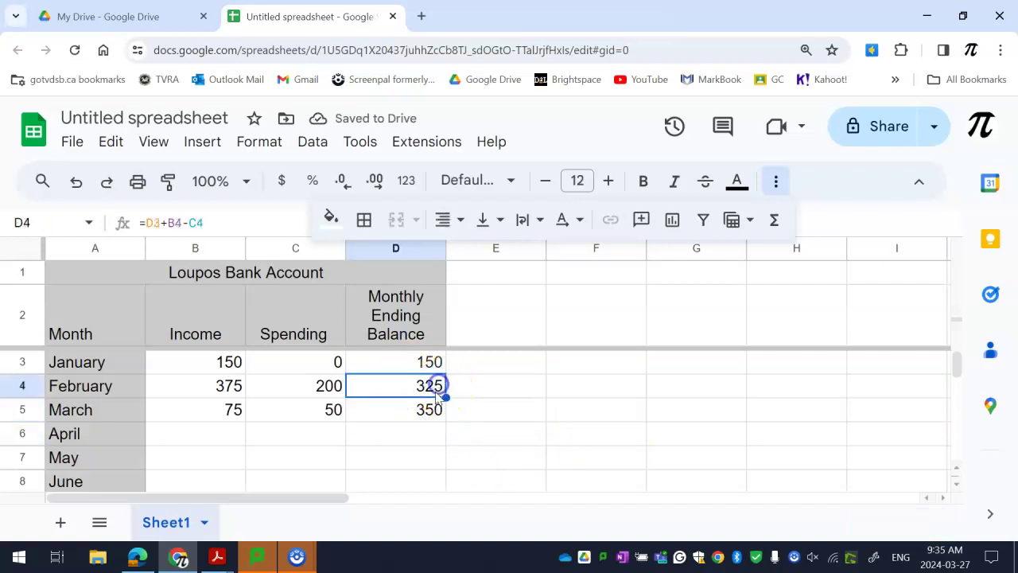
pyautogui.click(428, 425)
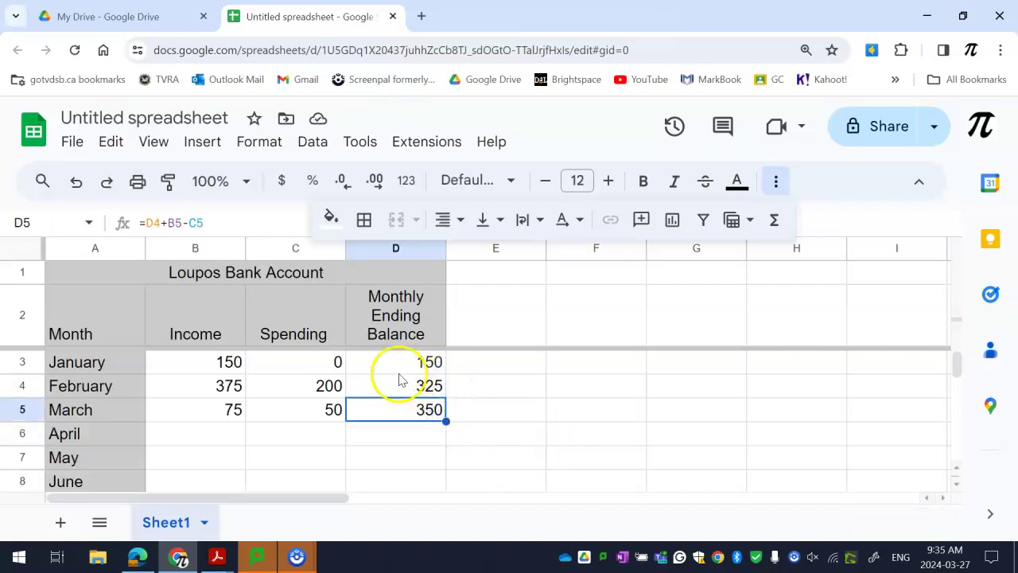
pyautogui.click(424, 390)
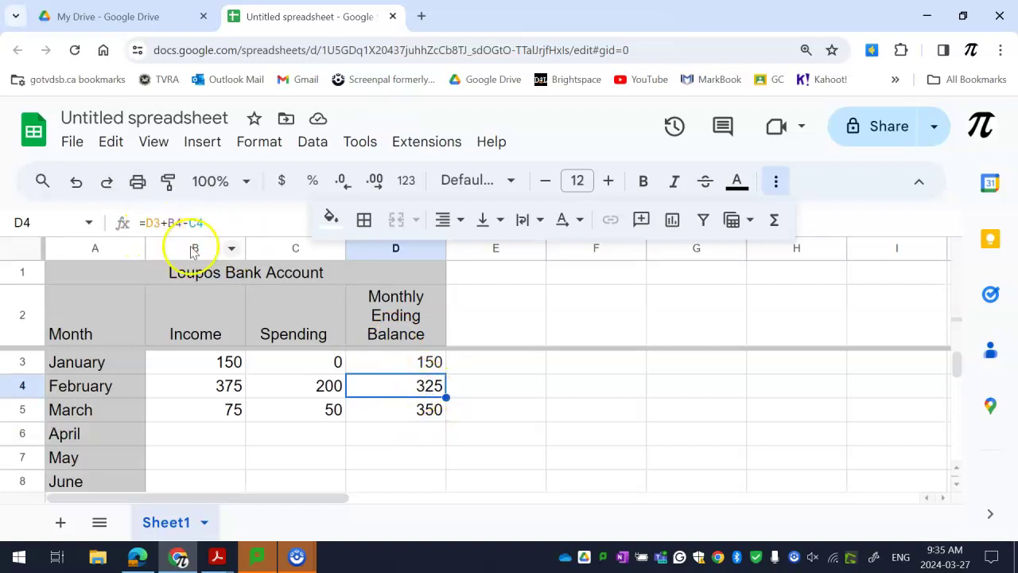
pyautogui.click(419, 408)
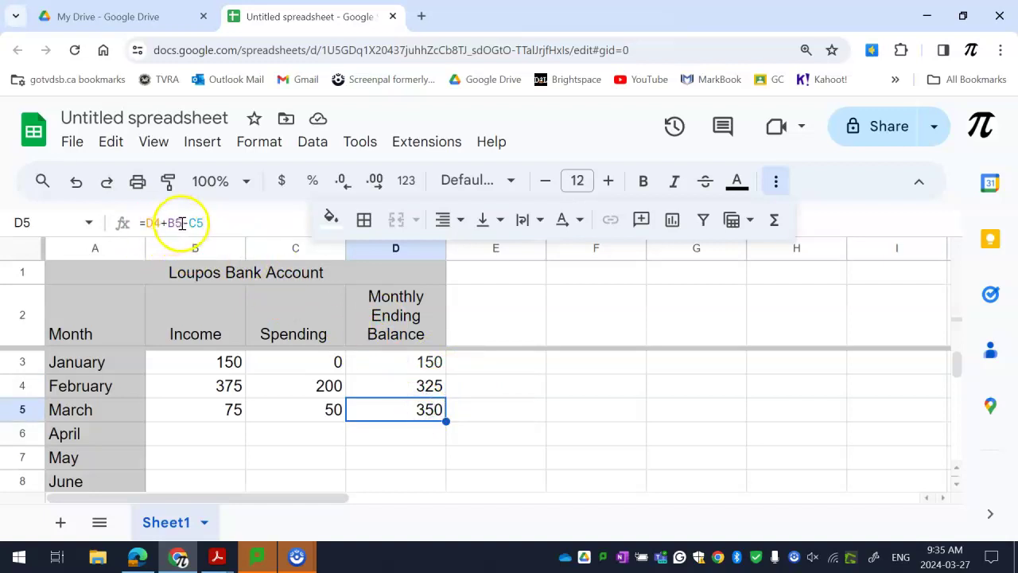
pyautogui.click(383, 385)
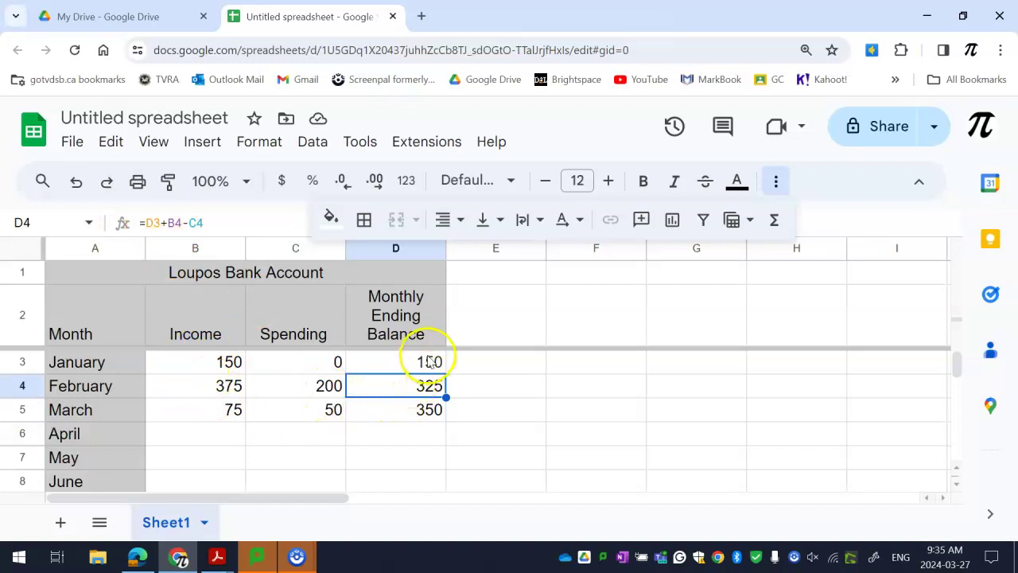
pyautogui.click(421, 412)
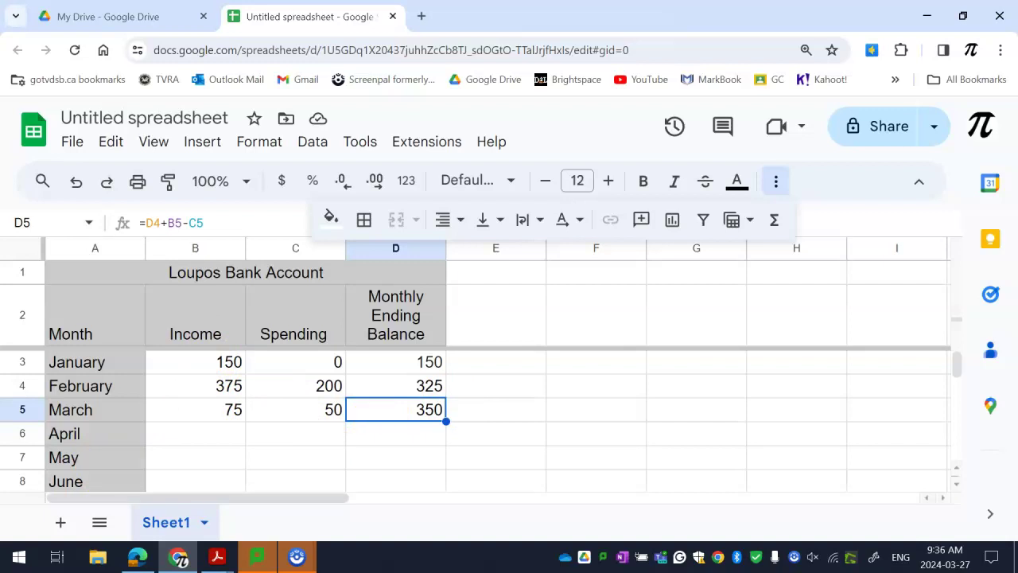
# Total the Income column below December in B15 with =SUM(B2:B14) and fill the formula across to D15.
pyautogui.scroll(-5, 265, 400)
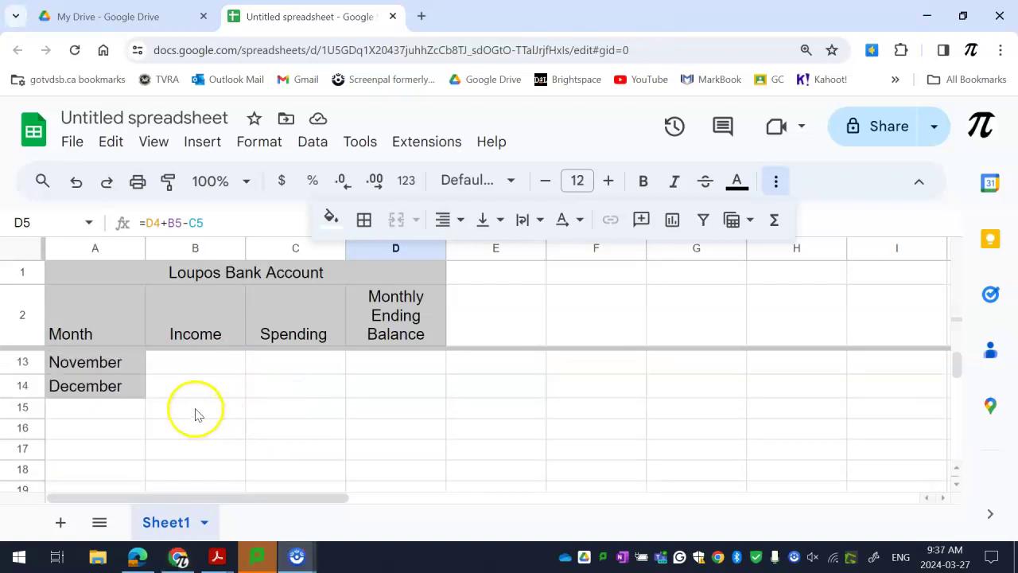
pyautogui.click(196, 410)
pyautogui.scroll(5, 197, 412)
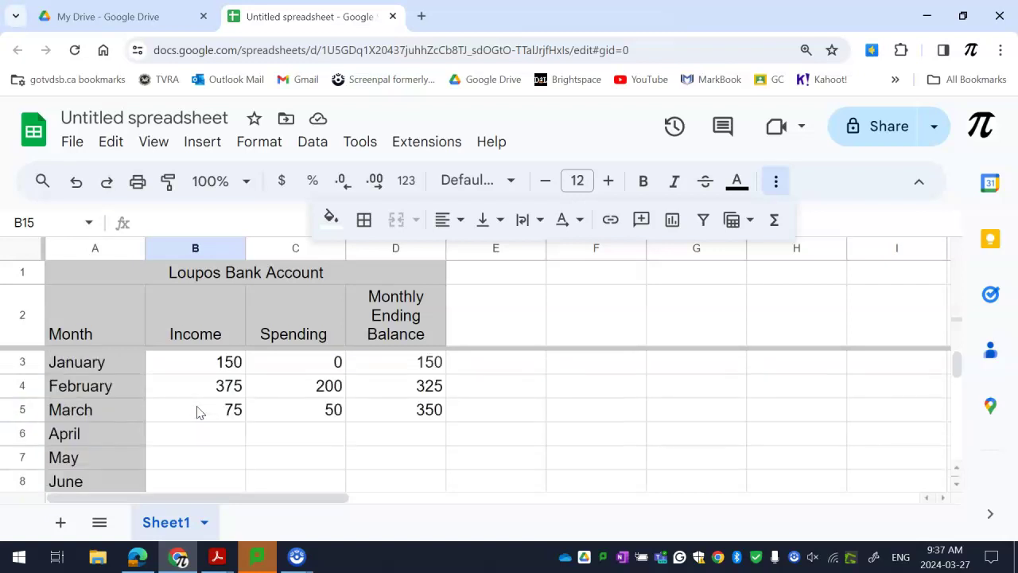
pyautogui.scroll(-5, 198, 412)
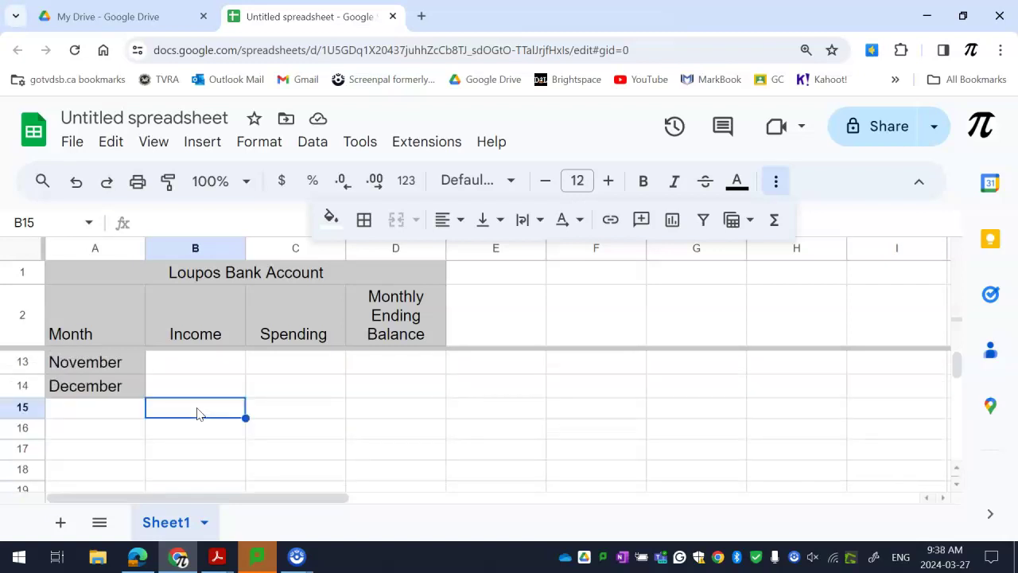
pyautogui.write('=su')
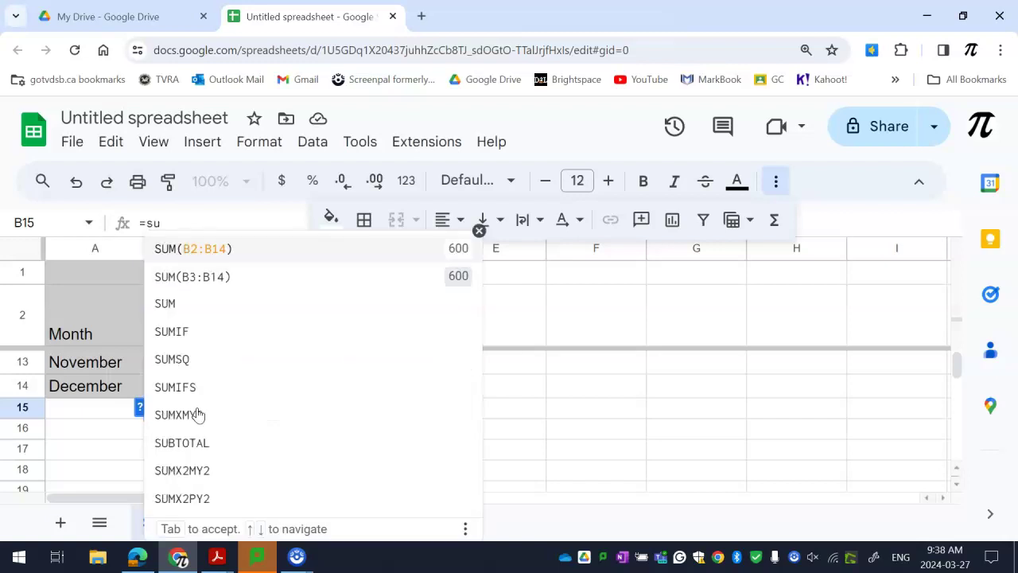
pyautogui.click(190, 260)
pyautogui.click(189, 256)
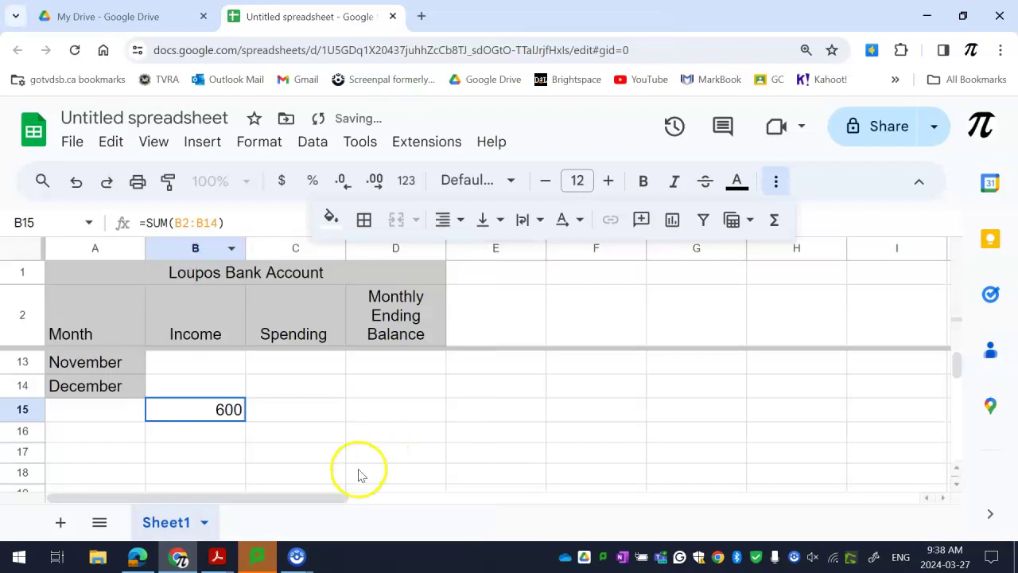
pyautogui.click(221, 409)
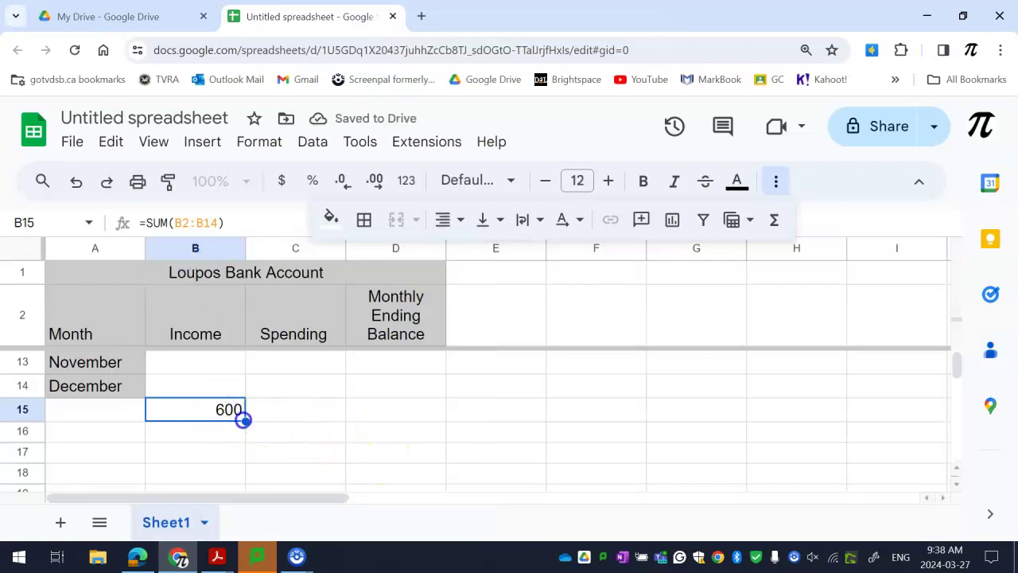
pyautogui.moveTo(400, 418); pyautogui.dragTo(400, 418)
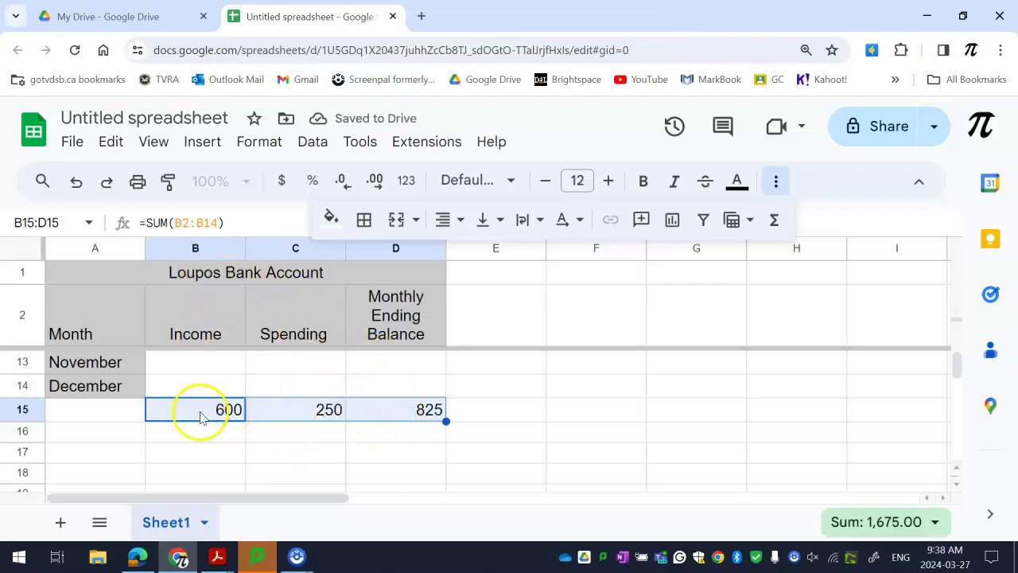
# Inspect the SUM formulas in B15 and C15 and review the monthly values they add up.
pyautogui.click(199, 413)
pyautogui.click(290, 412)
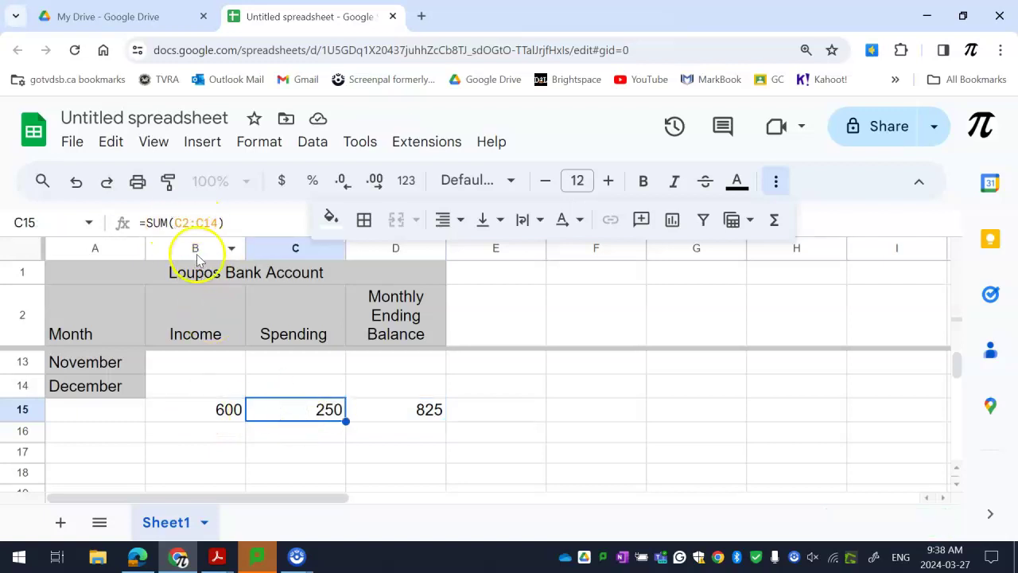
pyautogui.scroll(3, 303, 426)
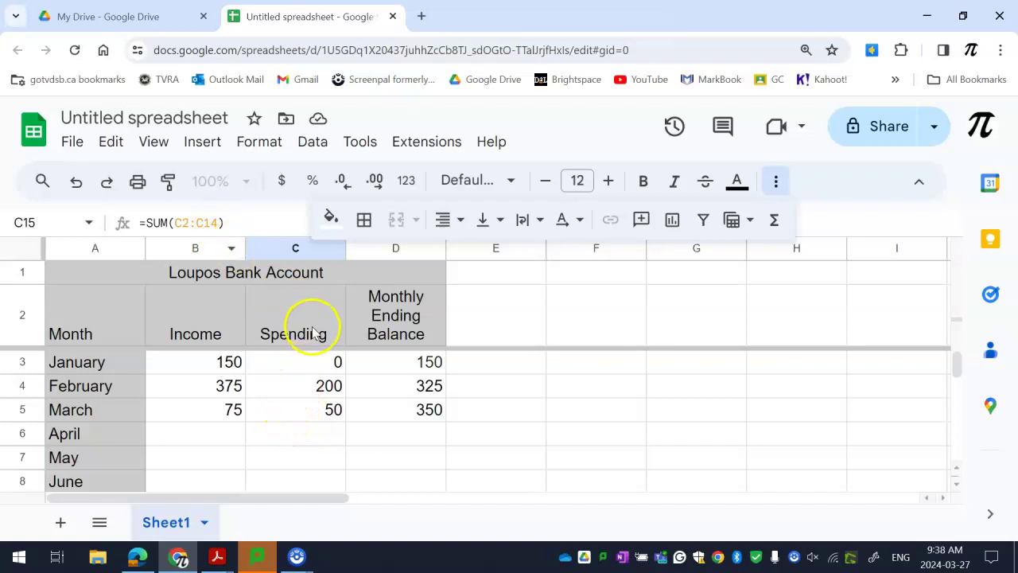
pyautogui.scroll(-1, 324, 318)
pyautogui.scroll(1, 325, 319)
pyautogui.scroll(-2, 325, 319)
pyautogui.scroll(2, 326, 319)
pyautogui.scroll(-2, 325, 319)
pyautogui.scroll(-1, 369, 450)
pyautogui.scroll(3, 218, 418)
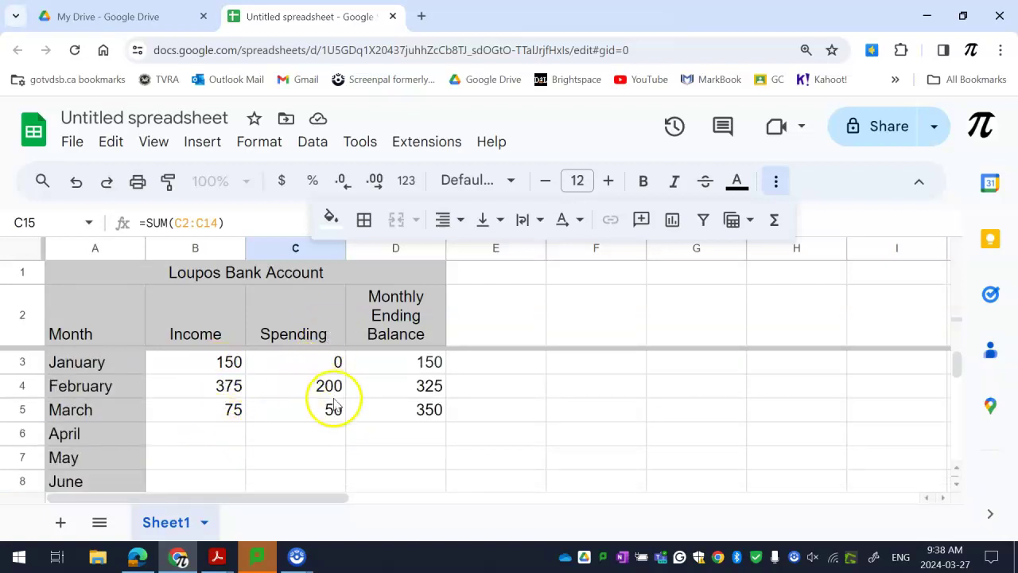
pyautogui.scroll(-3, 334, 409)
pyautogui.scroll(3, 334, 410)
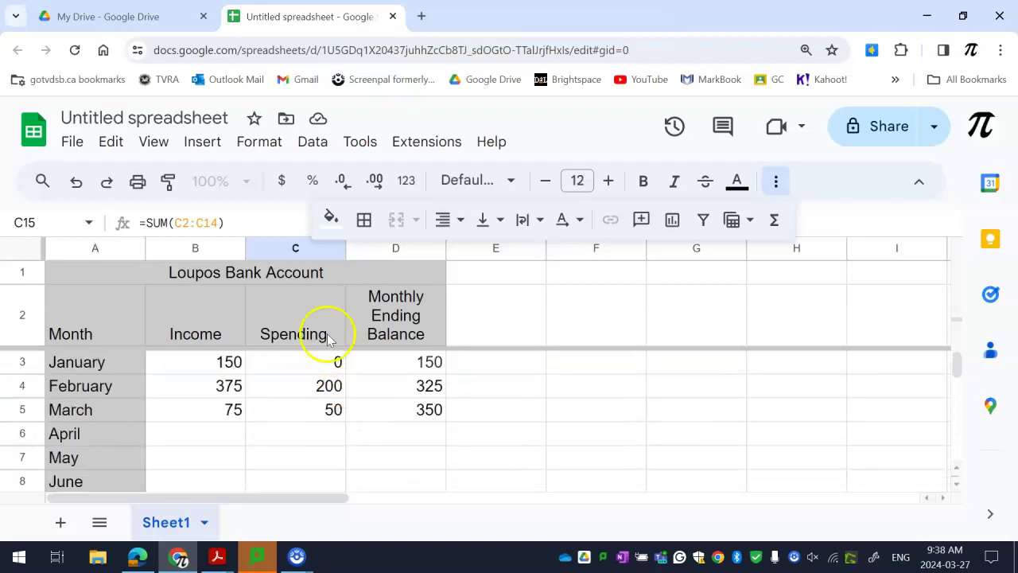